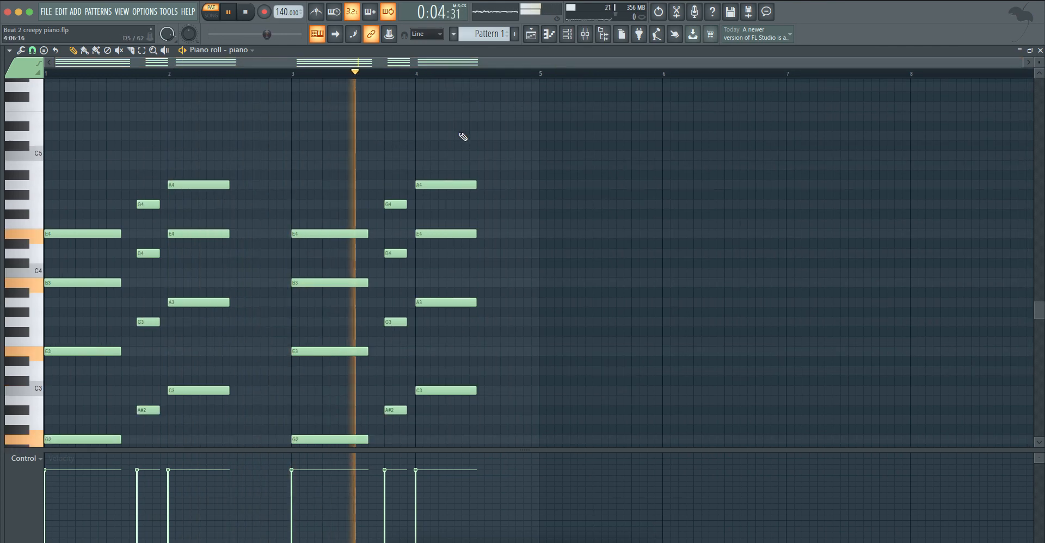
Fill the Hi hat channel of Pattern 1 with a hit on every 2 steps.
{"action": "left_click", "coordinate": [1039, 51]}
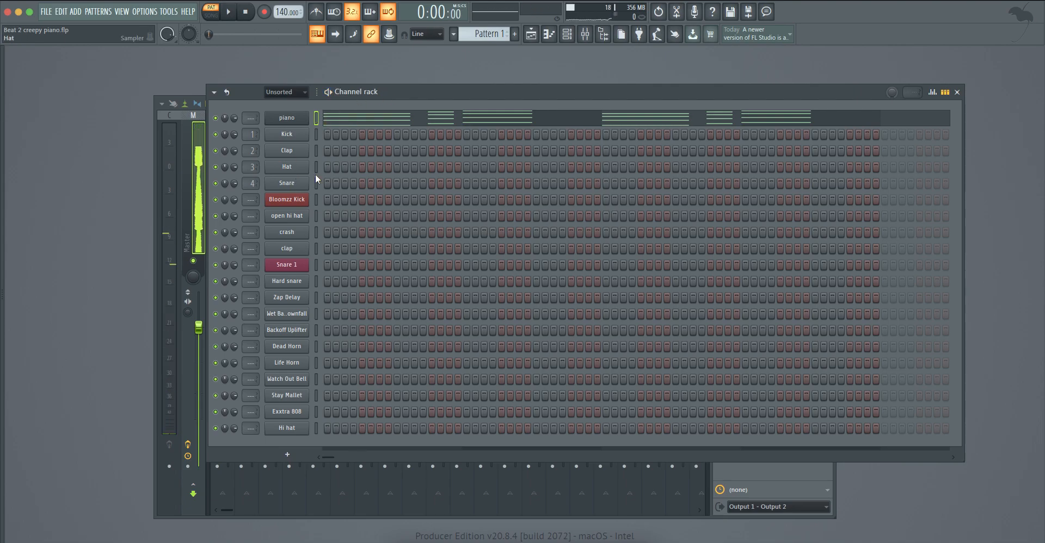
{"action": "right_click", "coordinate": [301, 429]}
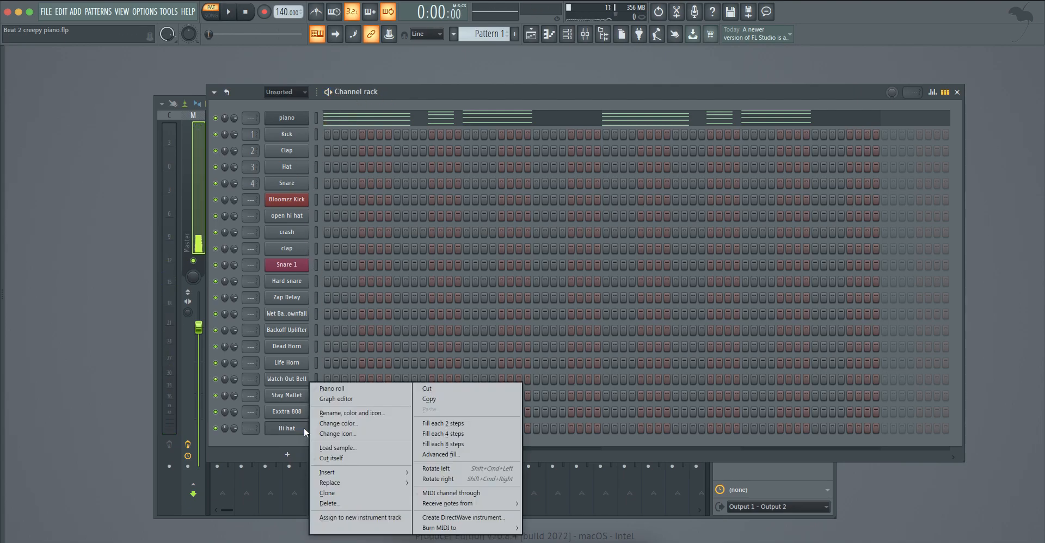
{"action": "left_click", "coordinate": [450, 424]}
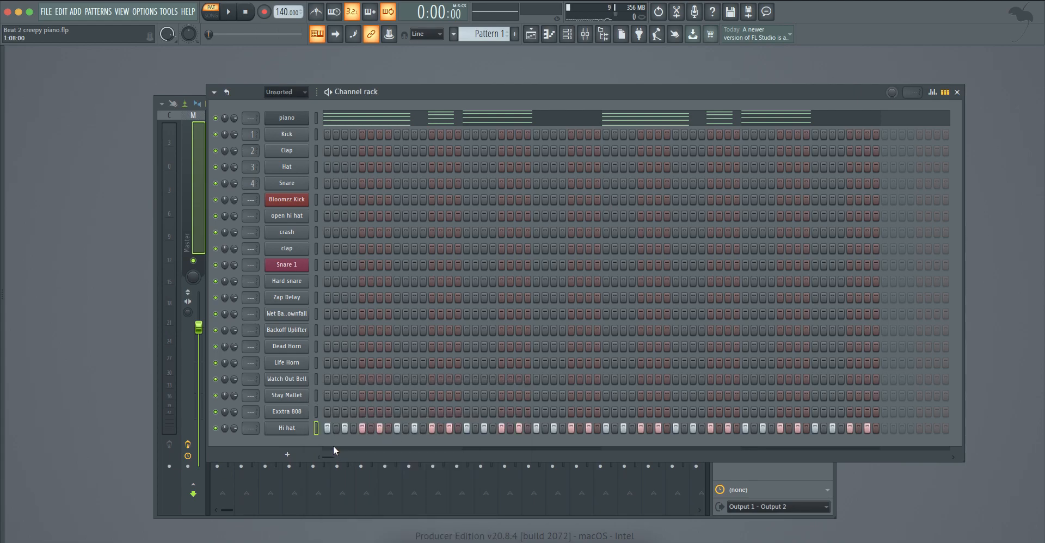
Open the Hi hat notes in the piano roll and raise all of them to maximum velocity.
{"action": "right_click", "coordinate": [316, 427]}
{"action": "left_click", "coordinate": [340, 388]}
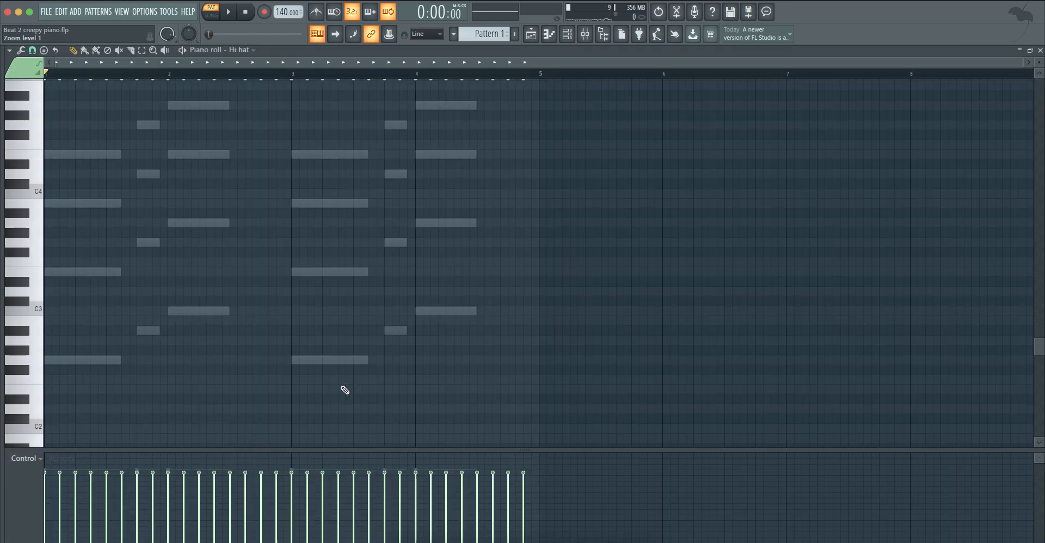
{"action": "scroll", "coordinate": [179, 233], "scroll_direction": "up", "scroll_amount": 3}
{"action": "key", "text": "space"}
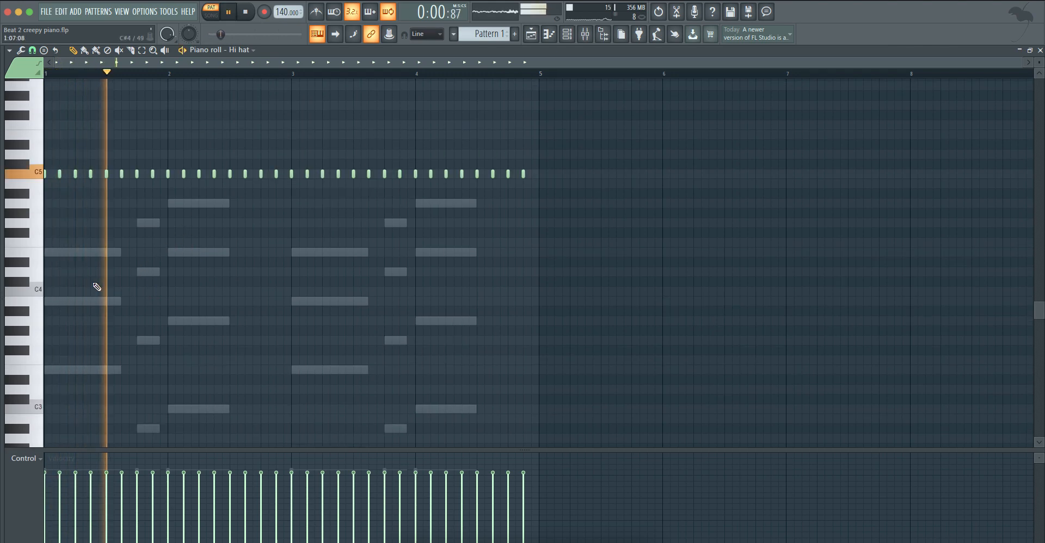
{"action": "key", "text": "ctrl+a"}
{"action": "scroll", "coordinate": [167, 177], "scroll_direction": "up", "scroll_amount": 5}
Lower the velocity of every second hi-hat note across the four bars and play the pattern.
{"action": "left_click", "coordinate": [141, 124], "text": "ctrl"}
{"action": "left_click", "coordinate": [60, 174]}
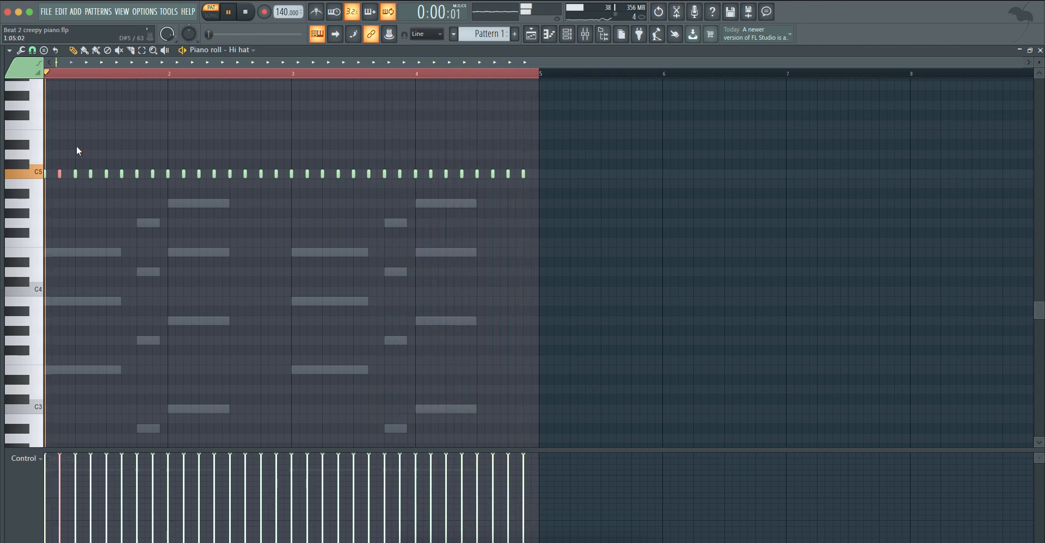
{"action": "left_click", "coordinate": [90, 174], "text": "ctrl+shift"}
{"action": "left_click", "coordinate": [122, 173], "text": "ctrl+shift"}
{"action": "left_click", "coordinate": [153, 174], "text": "ctrl+shift"}
{"action": "left_click", "coordinate": [183, 173], "text": "ctrl+shift"}
{"action": "left_click", "coordinate": [215, 173], "text": "ctrl+shift"}
{"action": "left_click", "coordinate": [245, 173], "text": "ctrl+shift"}
{"action": "left_click", "coordinate": [276, 173], "text": "ctrl+shift"}
{"action": "left_click", "coordinate": [307, 174], "text": "ctrl+shift"}
{"action": "left_click", "coordinate": [338, 174], "text": "ctrl+shift"}
{"action": "left_click", "coordinate": [369, 174], "text": "ctrl+shift"}
{"action": "left_click", "coordinate": [399, 174], "text": "ctrl+shift"}
{"action": "left_click", "coordinate": [431, 173], "text": "ctrl+shift"}
{"action": "left_click", "coordinate": [462, 173], "text": "ctrl+shift"}
{"action": "left_click", "coordinate": [493, 173], "text": "ctrl+shift"}
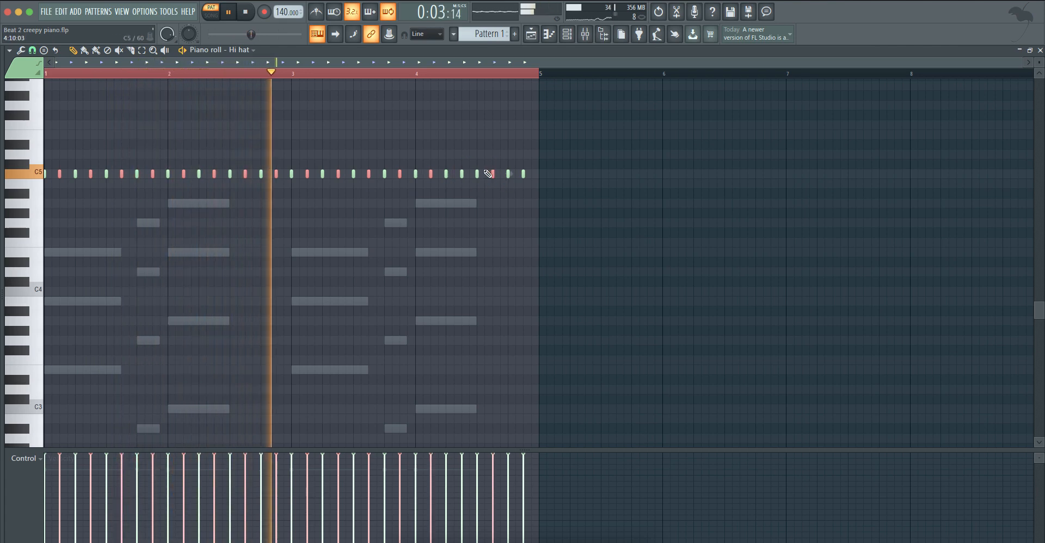
{"action": "left_click", "coordinate": [523, 173], "text": "ctrl+shift"}
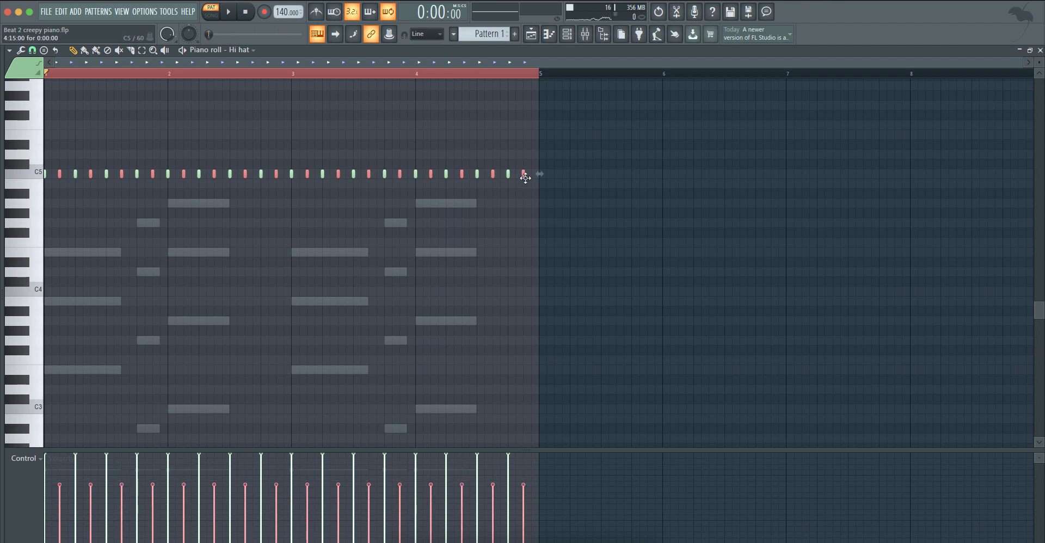
{"action": "key", "text": "space"}
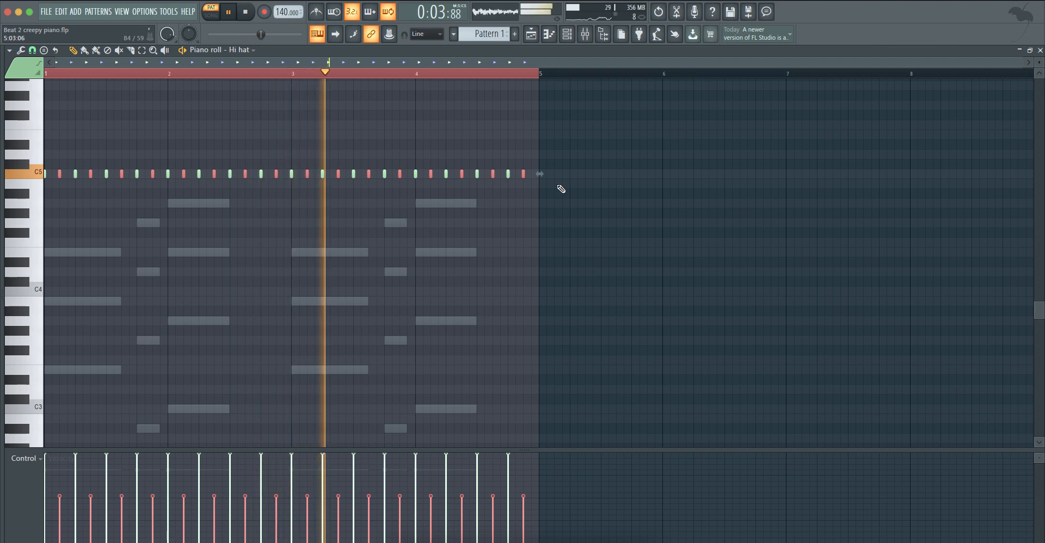
Set the piano channel's volume to about 71% in the channel rack and return to the Hi hat piano roll.
{"action": "key", "text": "F6"}
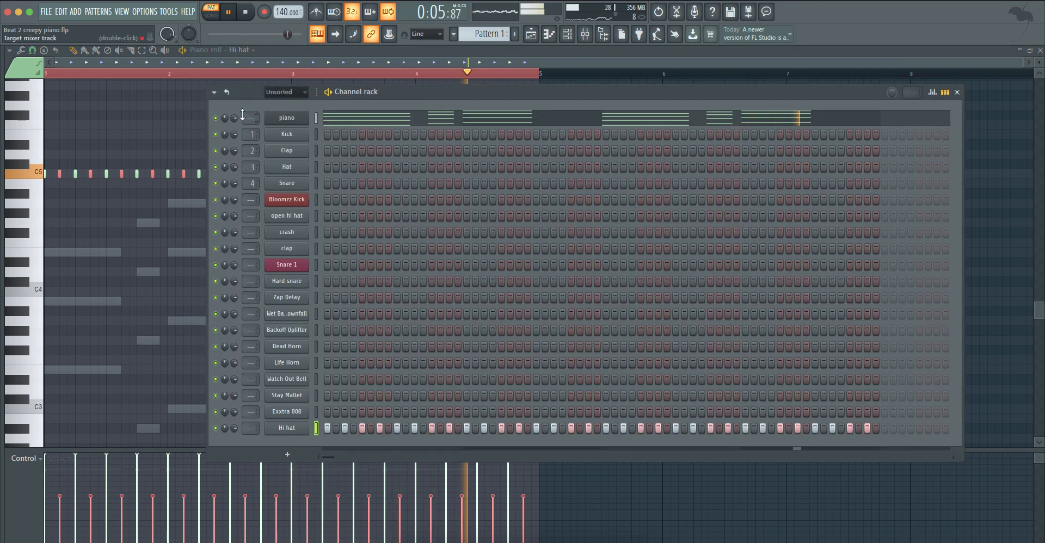
{"action": "left_click_drag", "start_coordinate": [236, 116], "coordinate": [235, 113]}
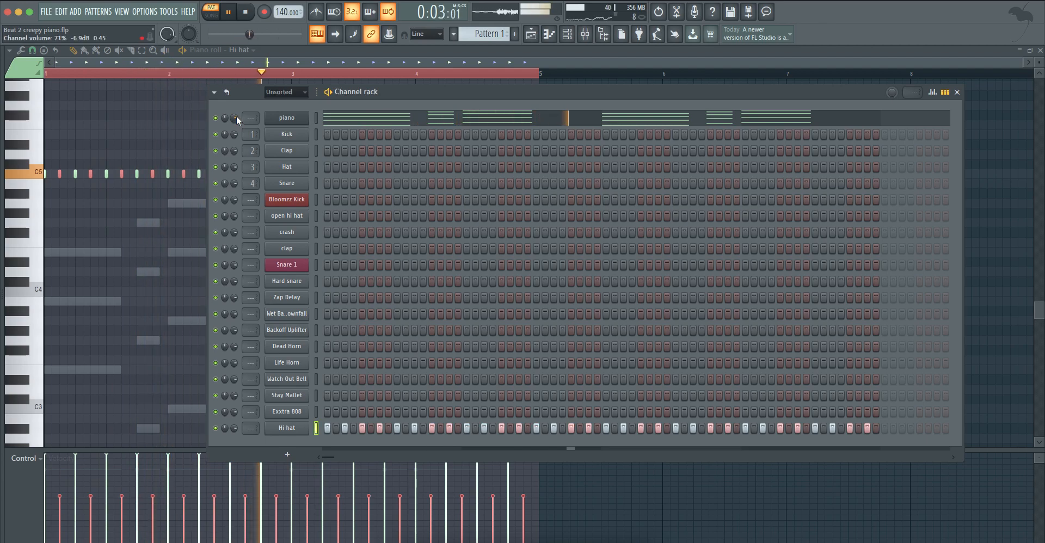
{"action": "key", "text": "F6"}
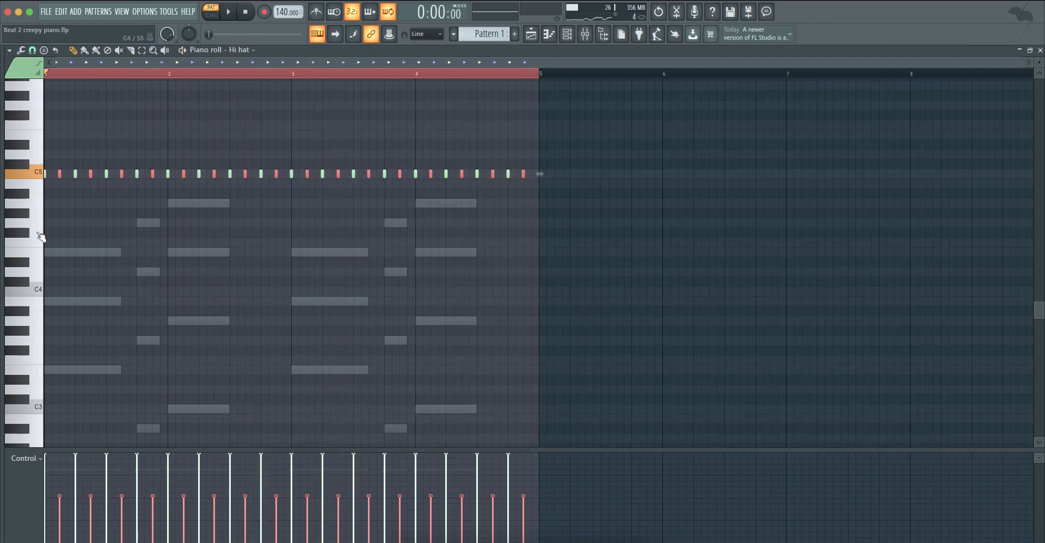
Set the piano roll snap to 1/2 step and add extra C5 hi-hat notes on steps 2 and 16 of bar 1.
{"action": "scroll", "coordinate": [47, 242], "scroll_direction": "up", "scroll_amount": 4}
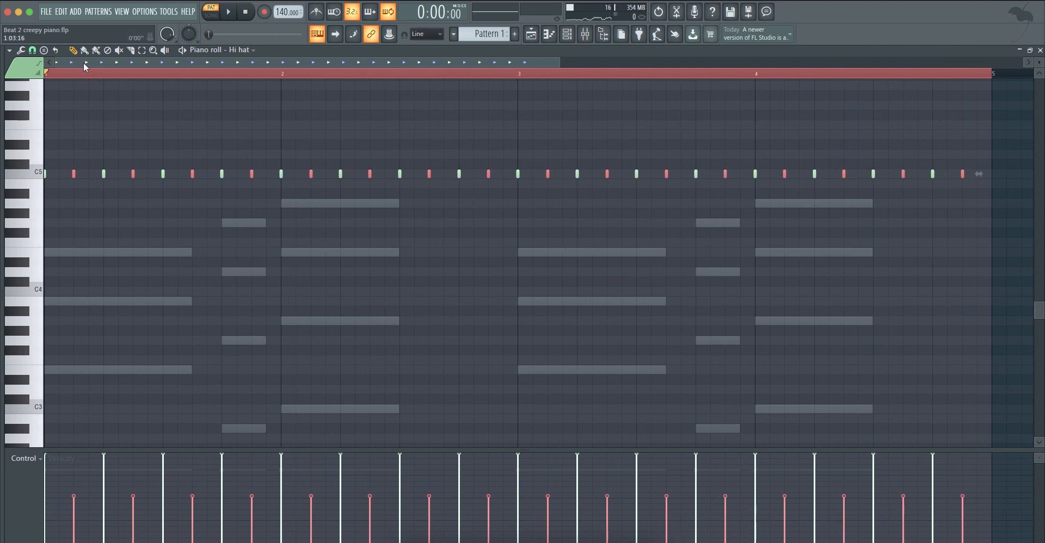
{"action": "left_click", "coordinate": [32, 50]}
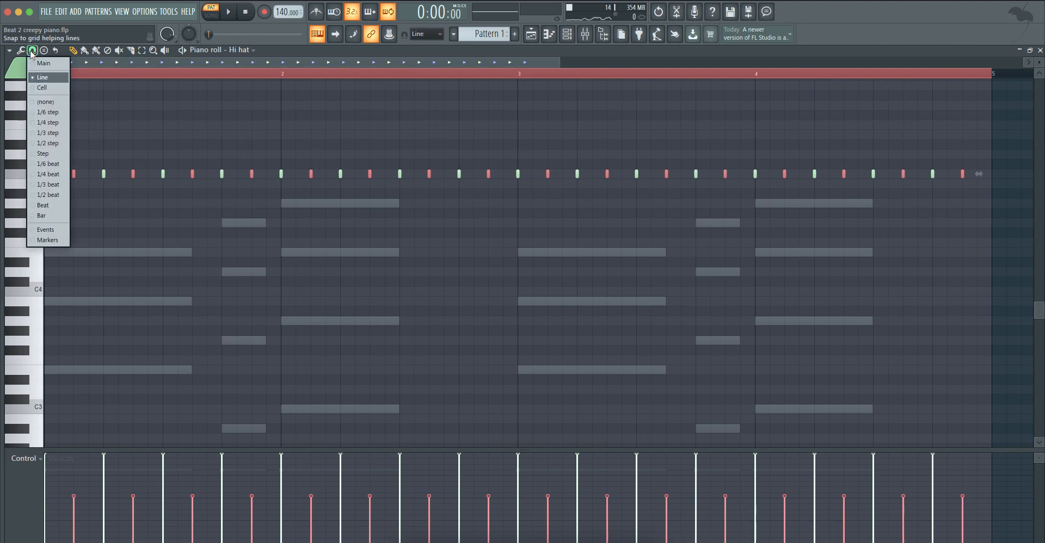
{"action": "left_click", "coordinate": [40, 197]}
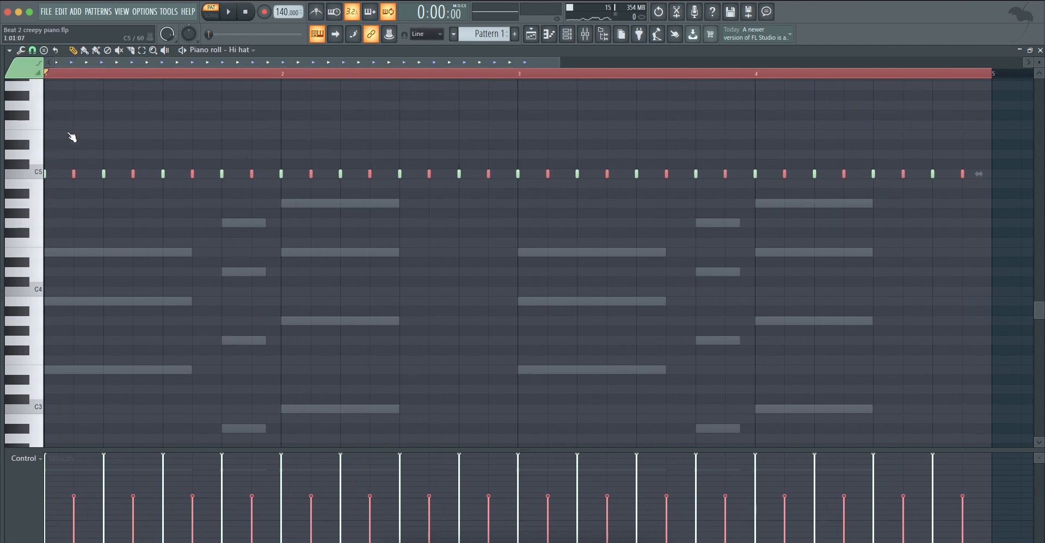
{"action": "left_click", "coordinate": [33, 52]}
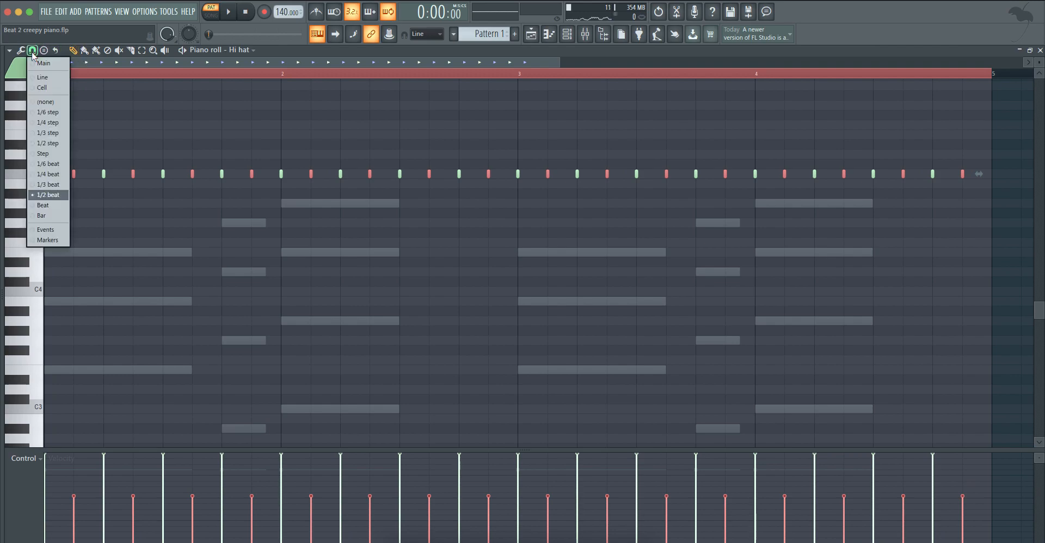
{"action": "left_click", "coordinate": [42, 143]}
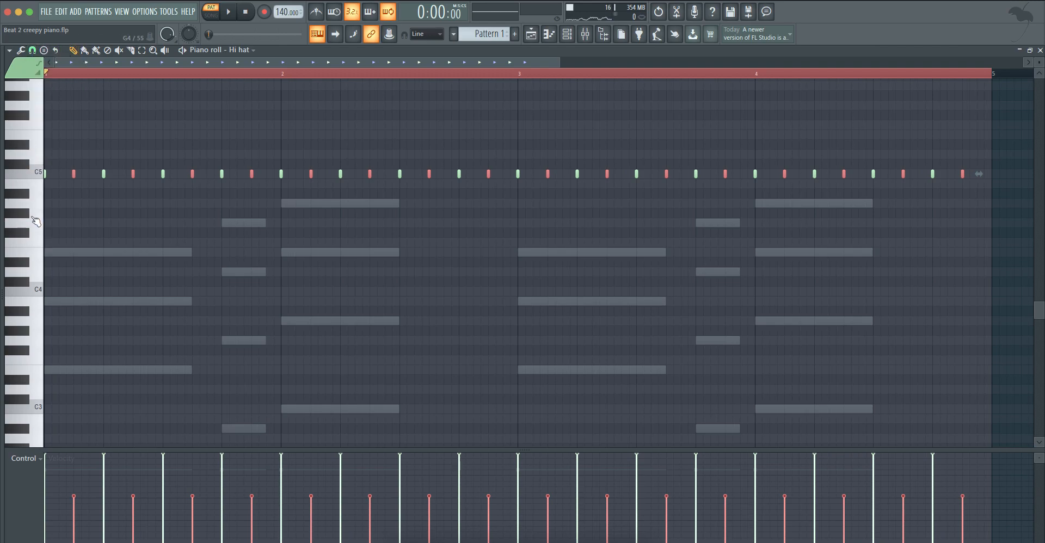
{"action": "scroll", "coordinate": [35, 221], "scroll_direction": "up", "scroll_amount": 4}
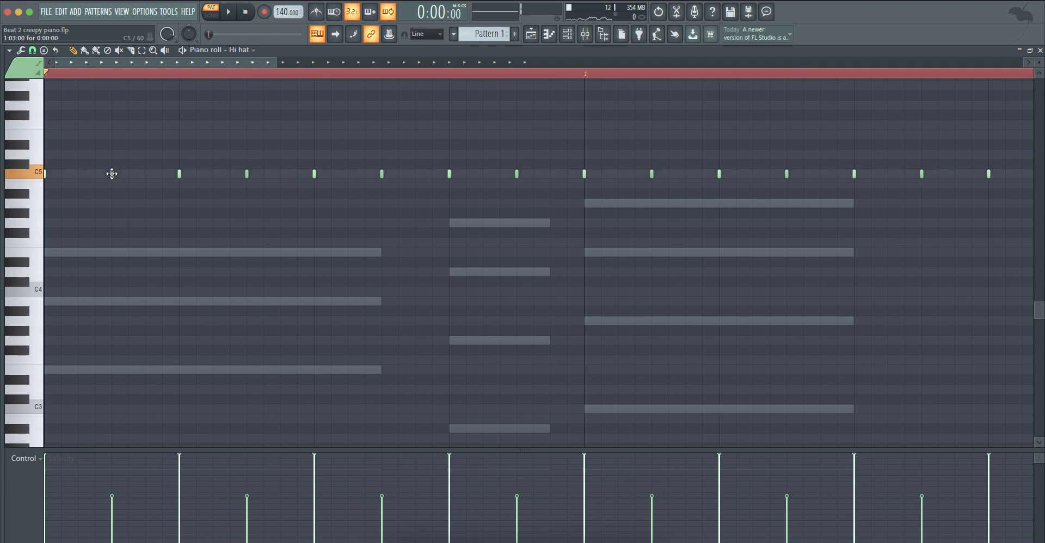
{"action": "left_click", "coordinate": [78, 174]}
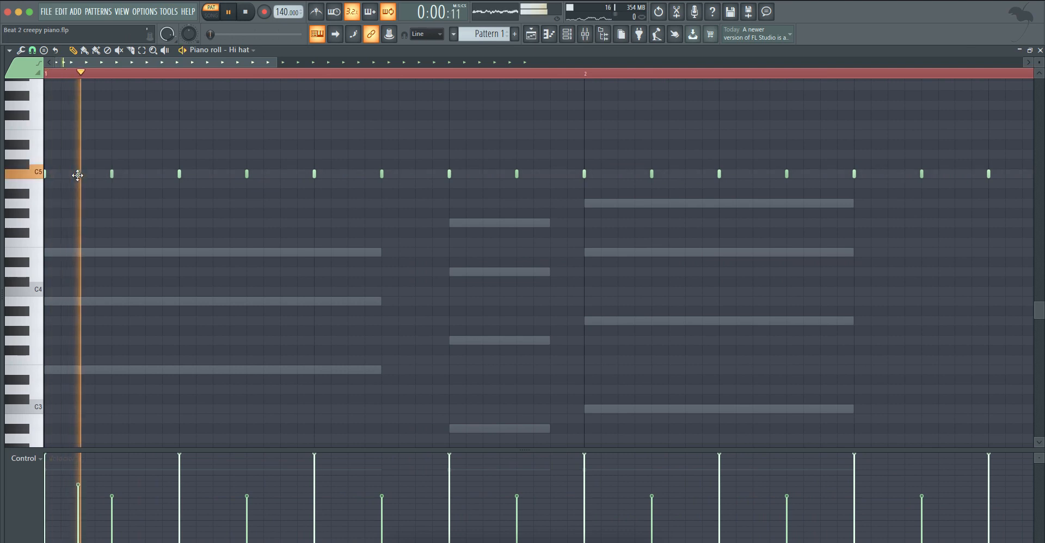
{"action": "left_click", "coordinate": [162, 174]}
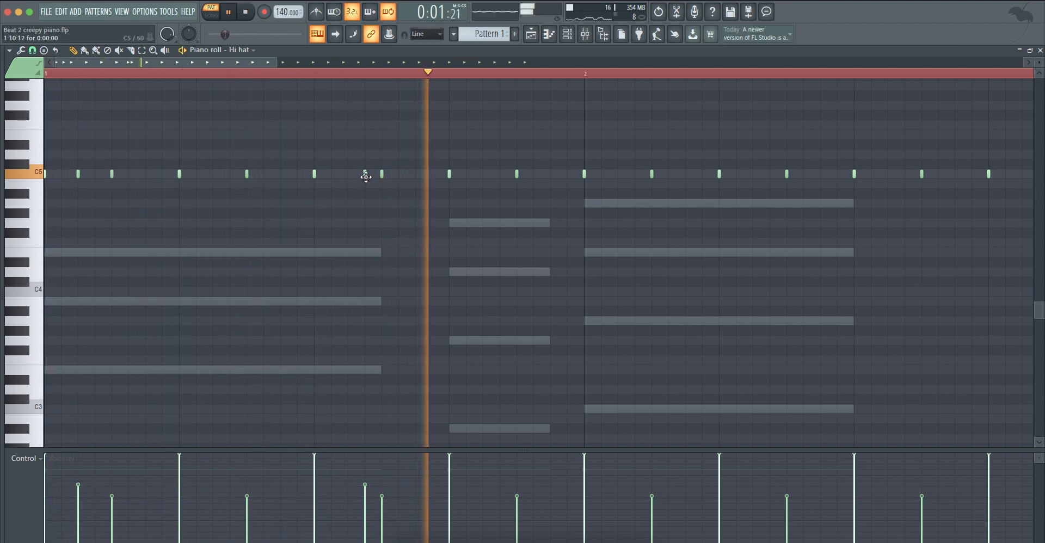
{"action": "left_click", "coordinate": [415, 174]}
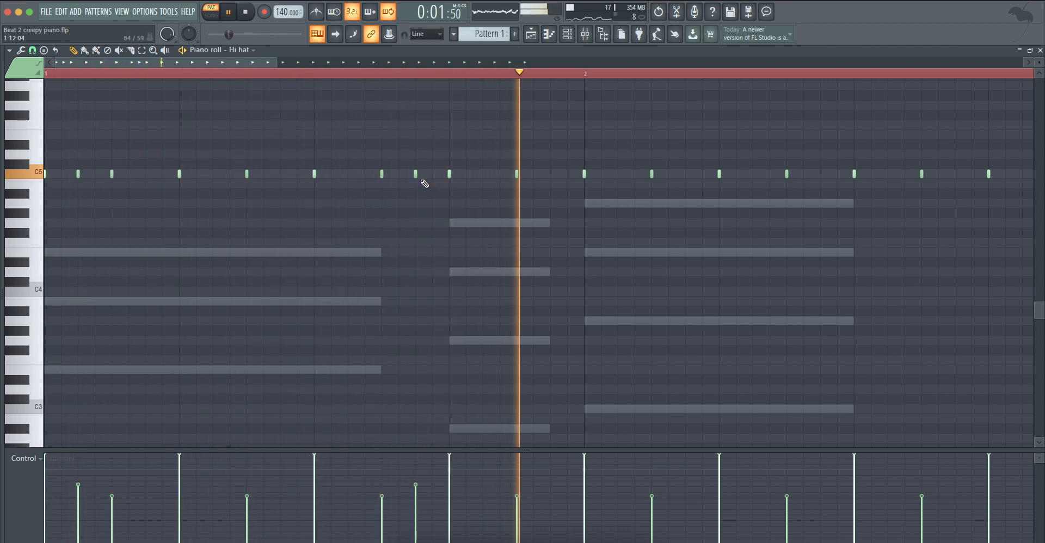
{"action": "right_click", "coordinate": [417, 175]}
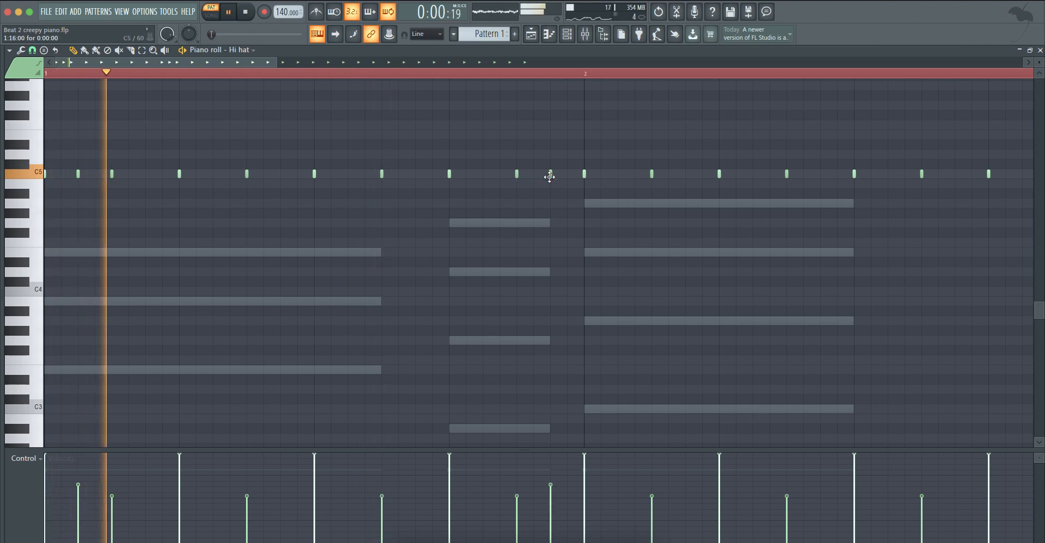
Add extra C5 hi-hat notes on steps 2 and 16 of bar 3, removing the stray half-step note near the bar's start.
{"action": "scroll", "coordinate": [548, 175], "scroll_direction": "down", "scroll_amount": 3}
{"action": "scroll", "coordinate": [560, 224], "scroll_direction": "up", "scroll_amount": 2}
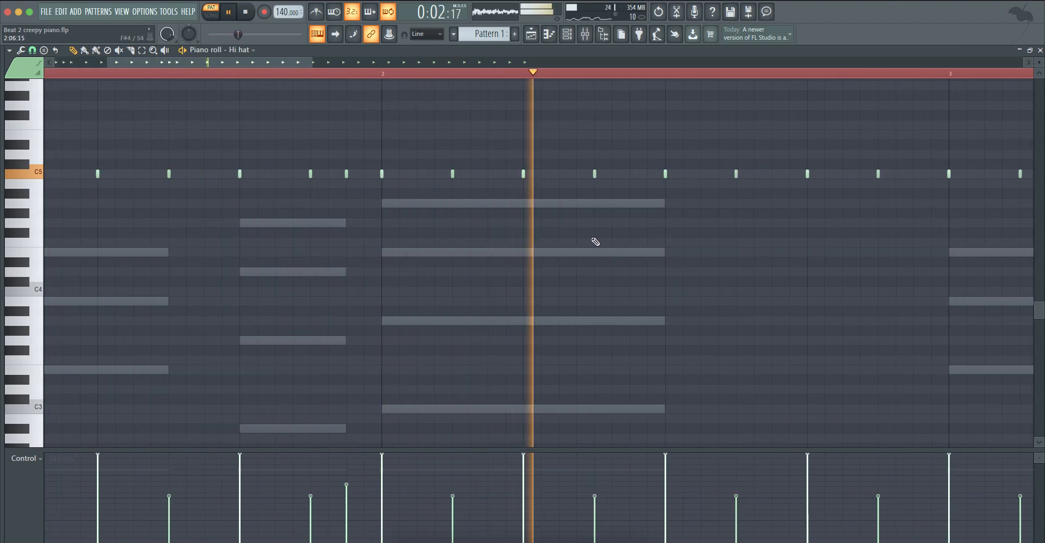
{"action": "scroll", "coordinate": [782, 245], "scroll_direction": "down", "scroll_amount": 3}
{"action": "left_click", "coordinate": [781, 173]}
{"action": "left_click", "coordinate": [794, 173]}
{"action": "scroll", "coordinate": [770, 214], "scroll_direction": "down", "scroll_amount": 2}
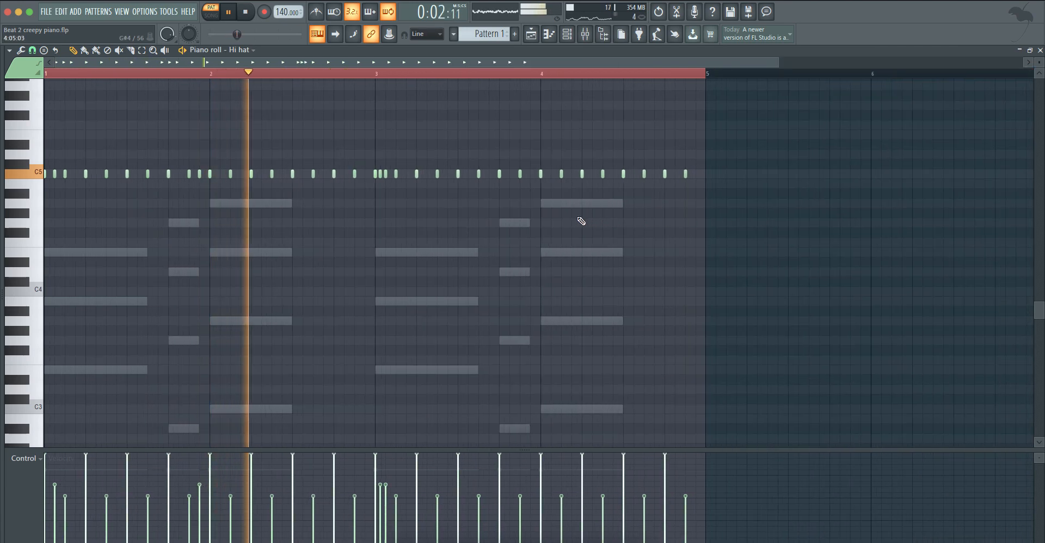
{"action": "left_click", "coordinate": [530, 173]}
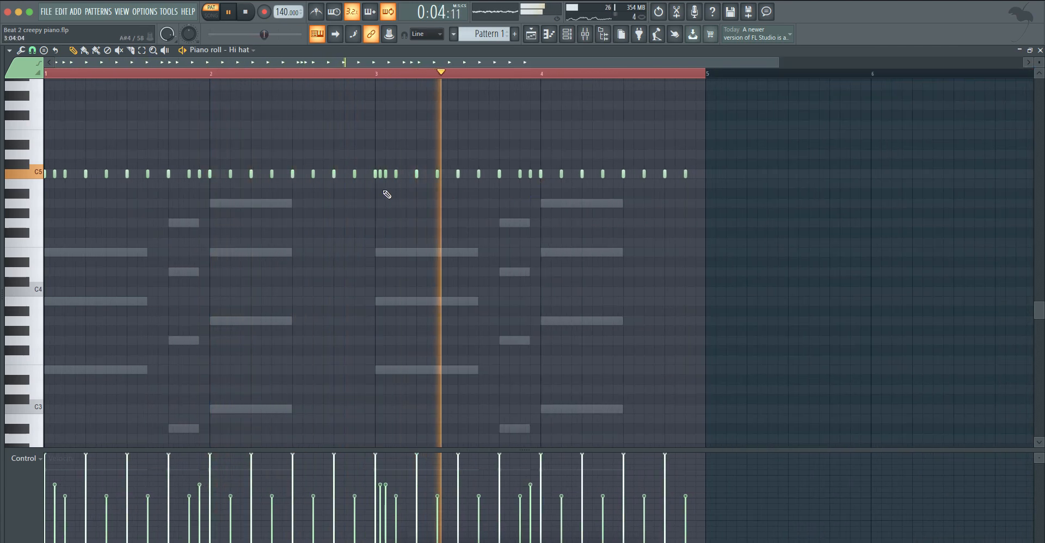
{"action": "right_click", "coordinate": [380, 174]}
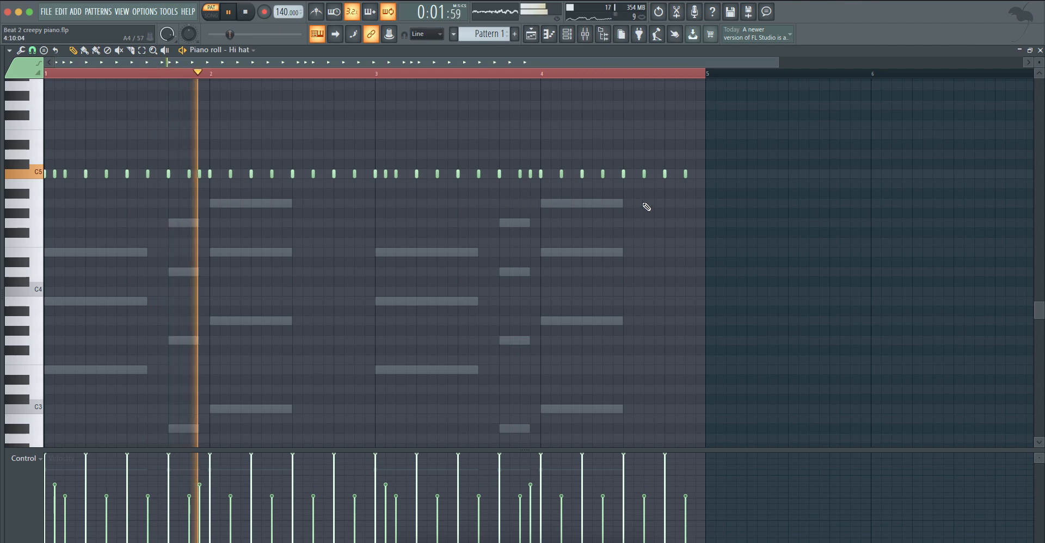
Set the piano roll snap to 1/3 step and save the project.
{"action": "left_click", "coordinate": [33, 51]}
{"action": "left_click", "coordinate": [42, 134]}
{"action": "key", "text": "space"}
{"action": "key", "text": "ctrl+s"}
{"action": "key", "text": "space"}
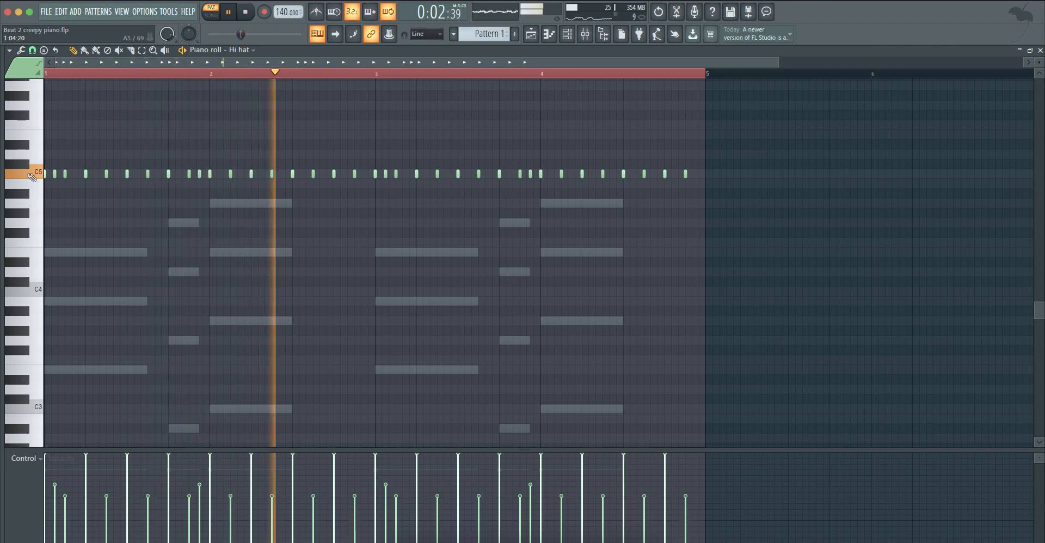
Set the snap to 1/3 beat and replace the off-beat hi-hat notes in the first two beats of bar 2 with triplet notes.
{"action": "scroll", "coordinate": [272, 195], "scroll_direction": "up", "scroll_amount": 3}
{"action": "scroll", "coordinate": [215, 188], "scroll_direction": "up", "scroll_amount": 1}
{"action": "key", "text": "space"}
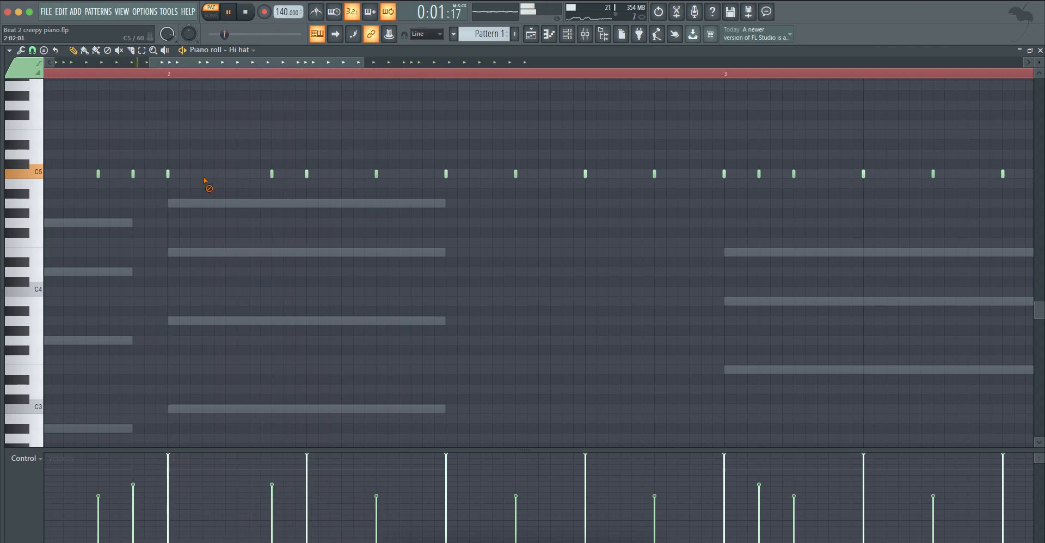
{"action": "key", "text": "space"}
{"action": "left_click", "coordinate": [32, 50]}
{"action": "left_click", "coordinate": [63, 174]}
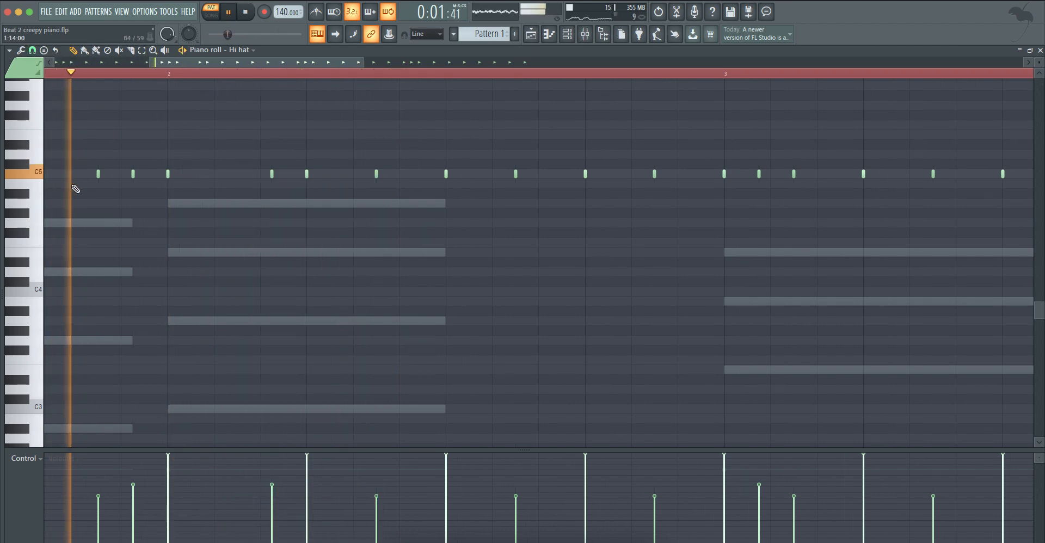
{"action": "left_click", "coordinate": [260, 173]}
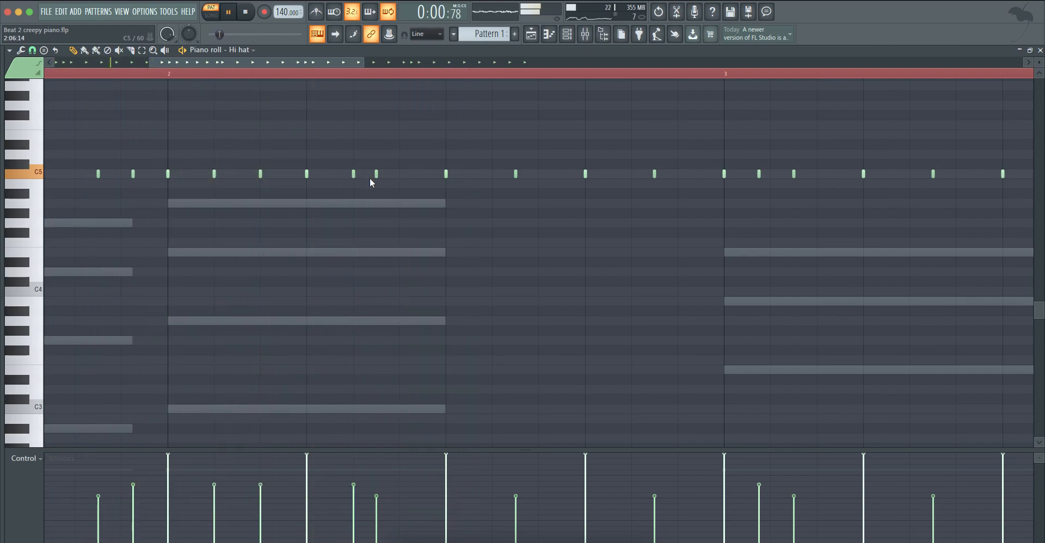
{"action": "left_click", "coordinate": [407, 178]}
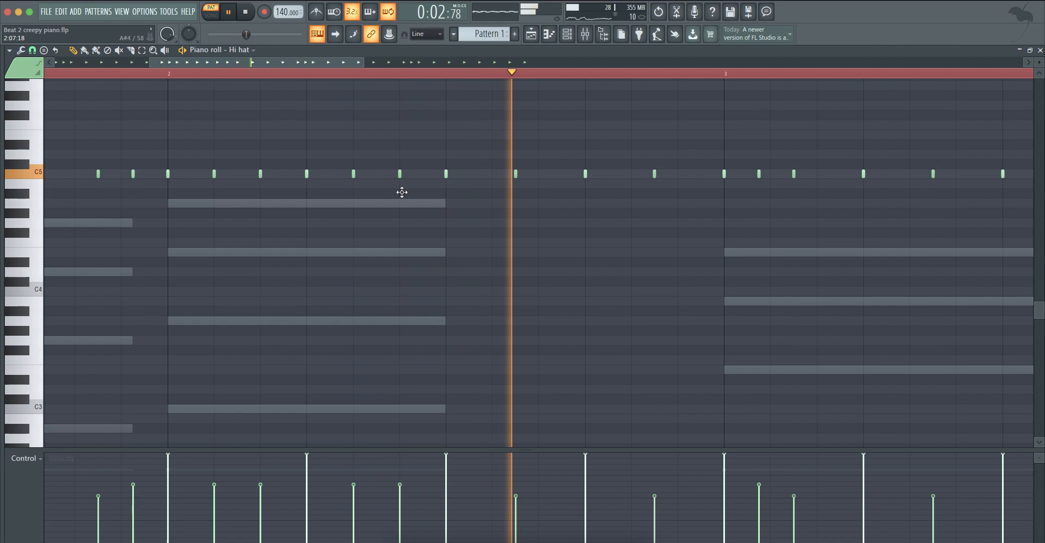
Replace the off-beat hi-hat note in the third beat of bar 4 with two triplet notes.
{"action": "scroll", "coordinate": [400, 197], "scroll_direction": "down", "scroll_amount": 3}
{"action": "scroll", "coordinate": [436, 207], "scroll_direction": "down", "scroll_amount": 3}
{"action": "scroll", "coordinate": [476, 216], "scroll_direction": "up", "scroll_amount": 6}
{"action": "left_click", "coordinate": [522, 174]}
{"action": "right_click", "coordinate": [542, 175]}
{"action": "left_click", "coordinate": [563, 175]}
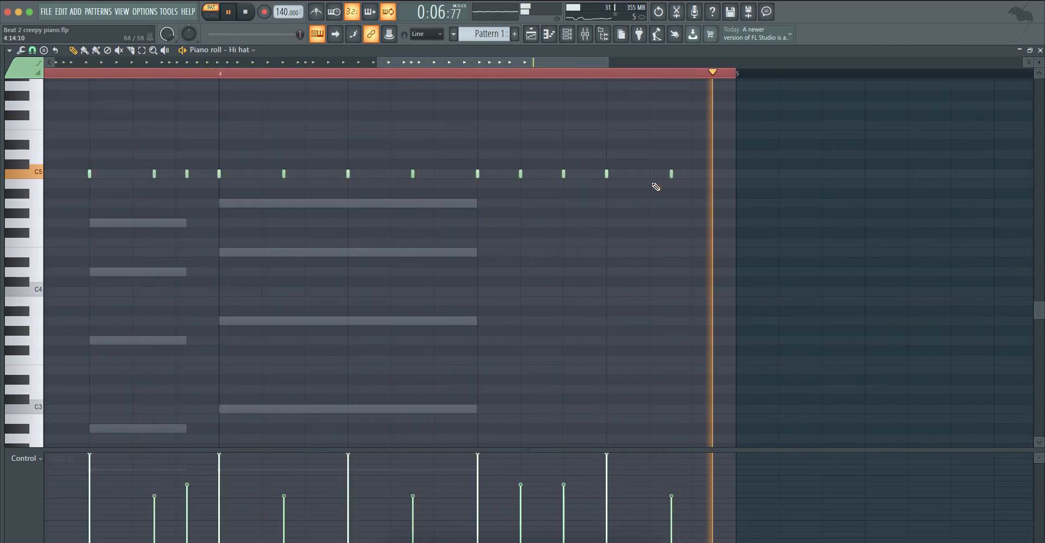
{"action": "scroll", "coordinate": [655, 185], "scroll_direction": "down", "scroll_amount": 4}
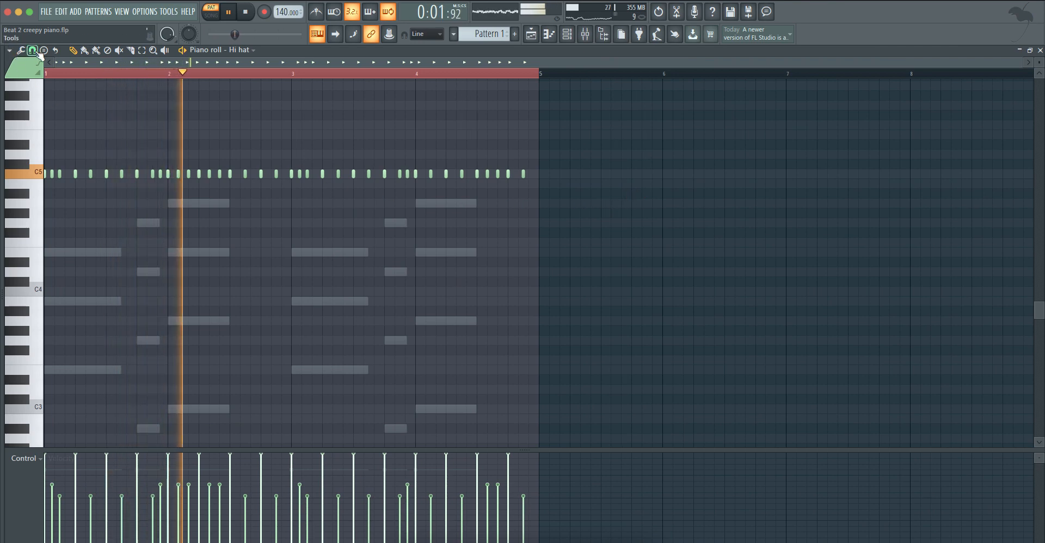
Set the piano roll snap to 1/4 step and stop the playback.
{"action": "left_click", "coordinate": [32, 50]}
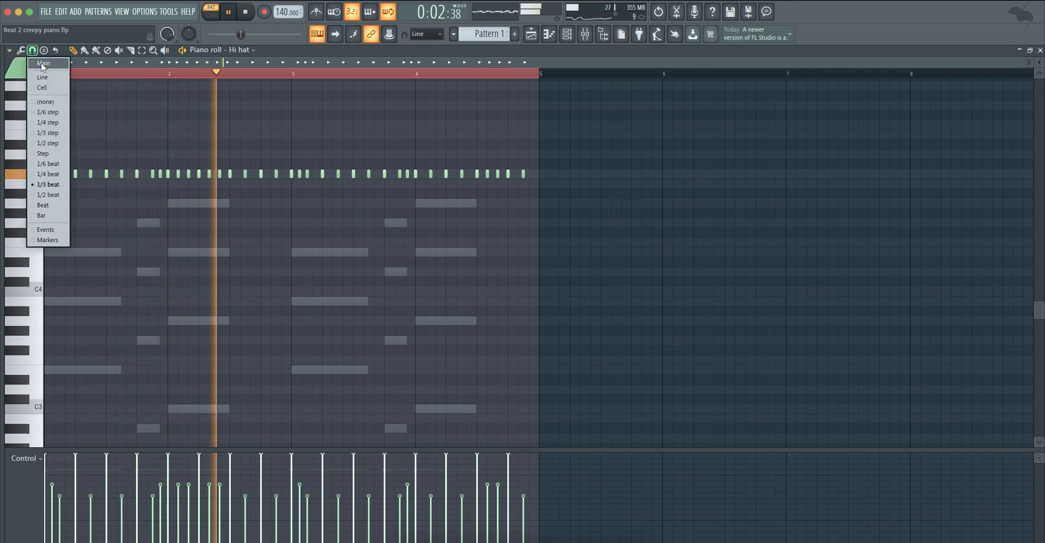
{"action": "left_click", "coordinate": [50, 124]}
{"action": "key", "text": "space"}
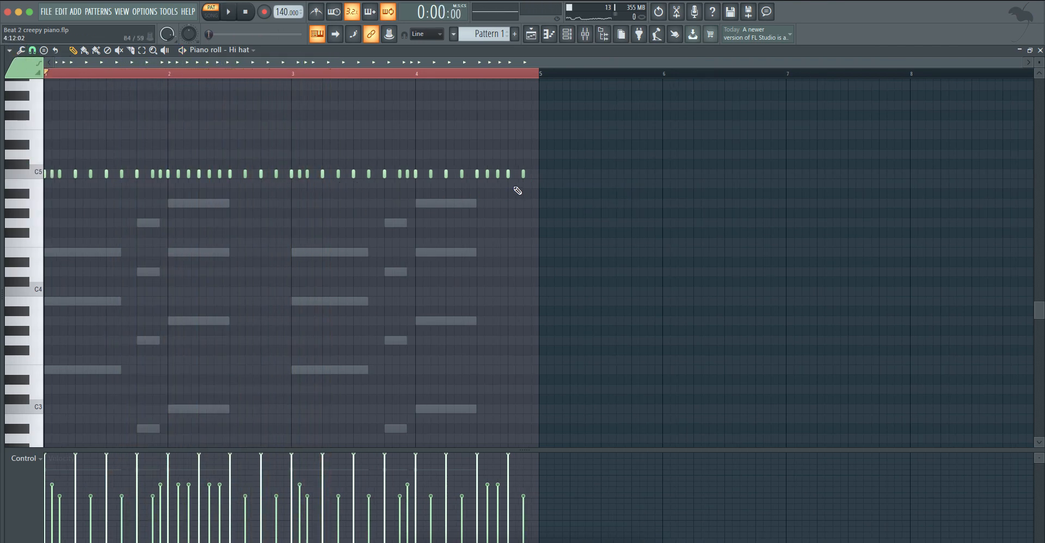
Add a descending run of seven short hi-hat notes from B4 down to E4 at the end of bar 4 and play the pattern.
{"action": "scroll", "coordinate": [509, 190], "scroll_direction": "up", "scroll_amount": 3}
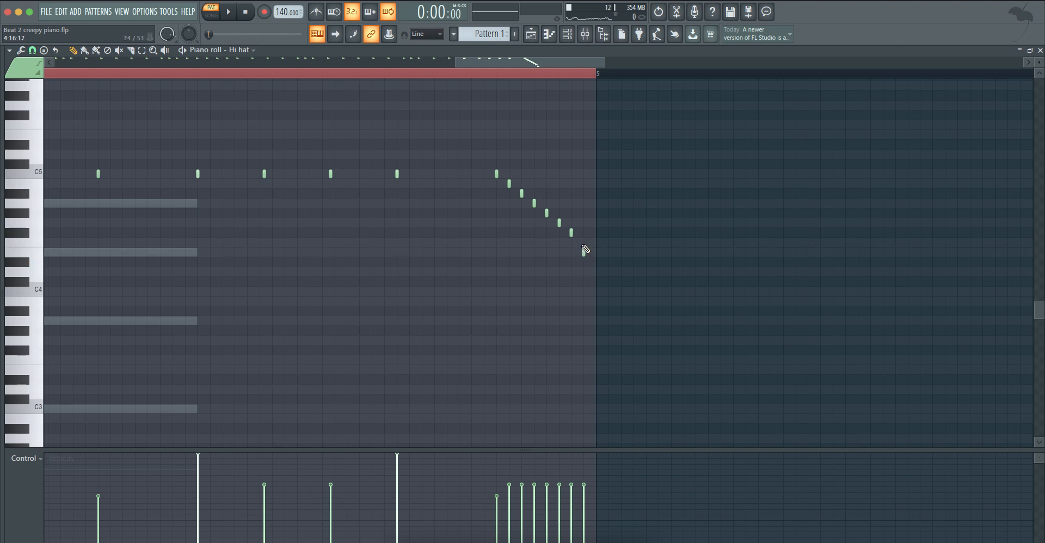
{"action": "scroll", "coordinate": [572, 259], "scroll_direction": "down", "scroll_amount": 4}
{"action": "key", "text": "space"}
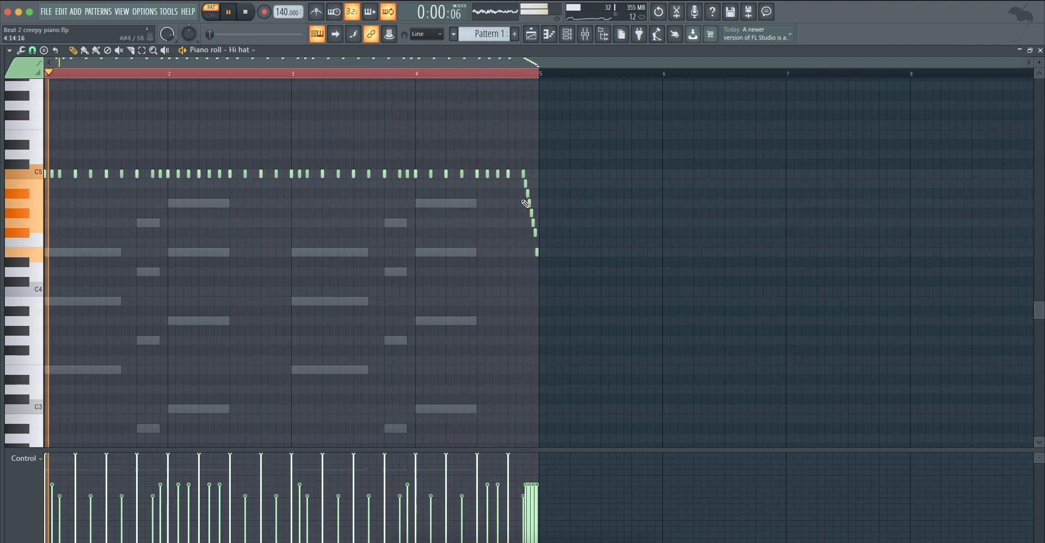
Lower and vary the velocities of the descending hi-hat notes at the end of bar 4 and play them back.
{"action": "scroll", "coordinate": [525, 254], "scroll_direction": "up", "scroll_amount": 1}
{"action": "scroll", "coordinate": [525, 254], "scroll_direction": "up", "scroll_amount": 1}
{"action": "key", "text": "space"}
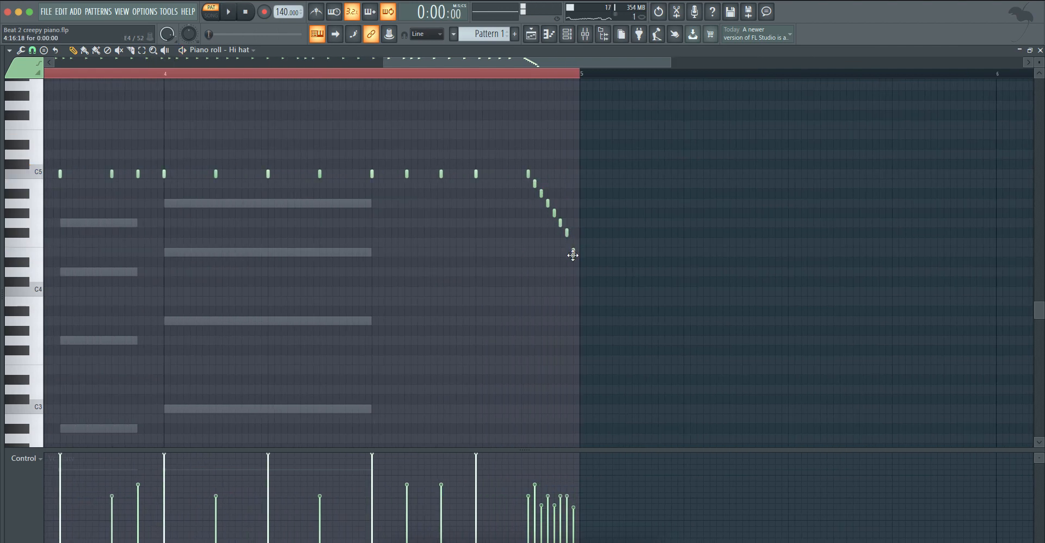
{"action": "left_click", "coordinate": [430, 75]}
{"action": "key", "text": "space"}
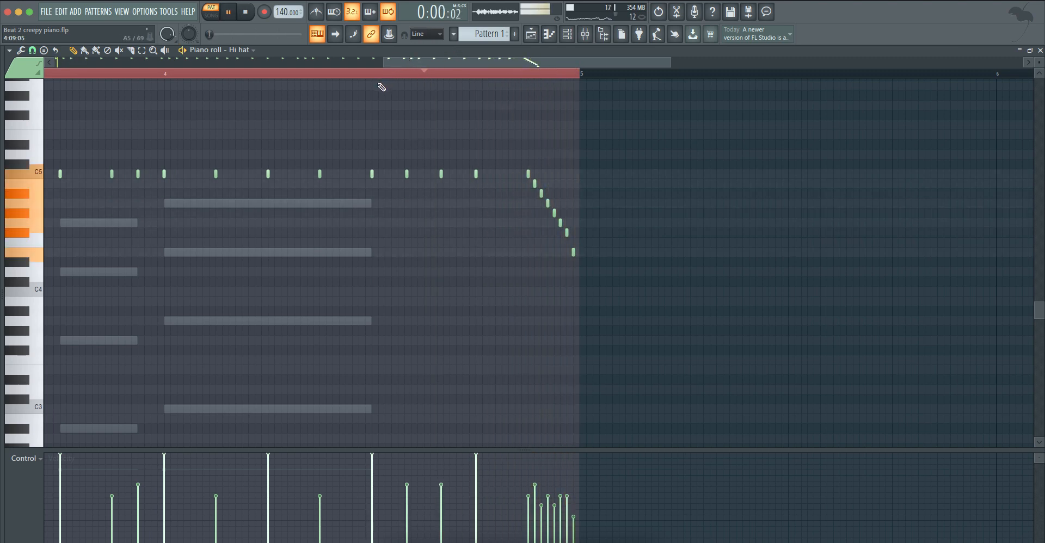
Add C4 hi-hat notes at the start and on the third beat of bar 1 while auditioning the pattern.
{"action": "scroll", "coordinate": [401, 233], "scroll_direction": "down", "scroll_amount": 3}
{"action": "scroll", "coordinate": [15, 320], "scroll_direction": "up", "scroll_amount": 3}
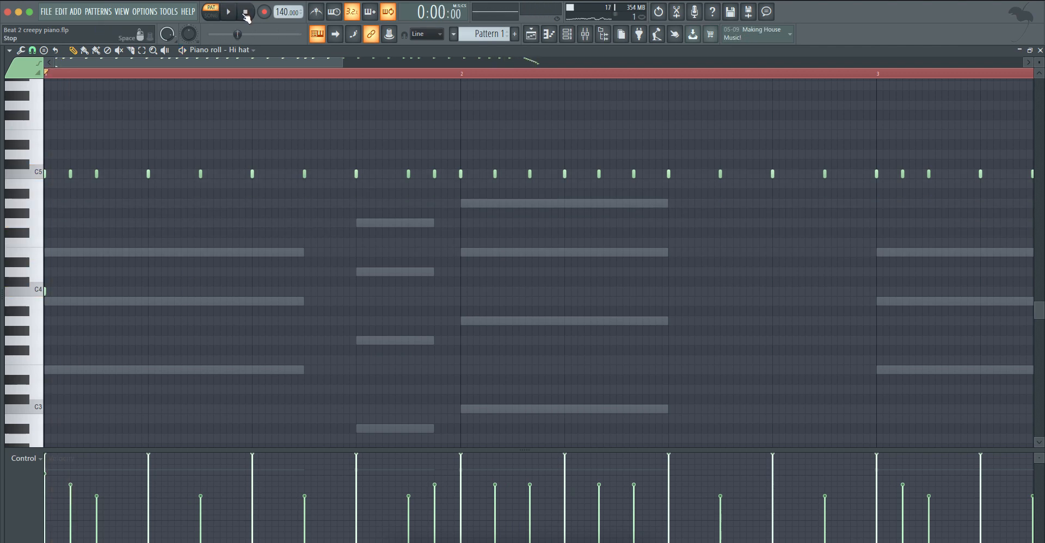
{"action": "key", "text": "space"}
{"action": "key", "text": "space"}
{"action": "key", "text": "space"}
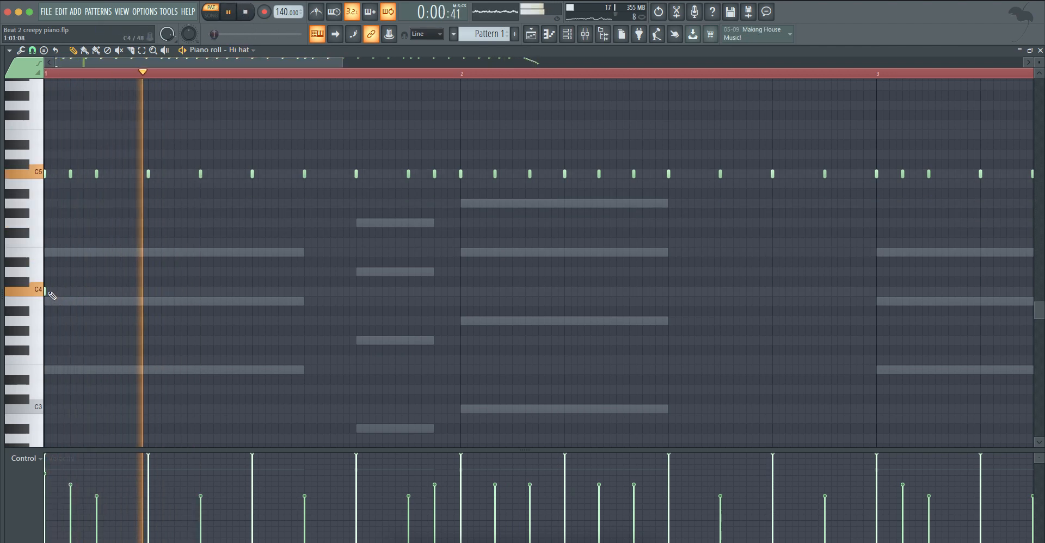
{"action": "key", "text": "space"}
{"action": "key", "text": "space"}
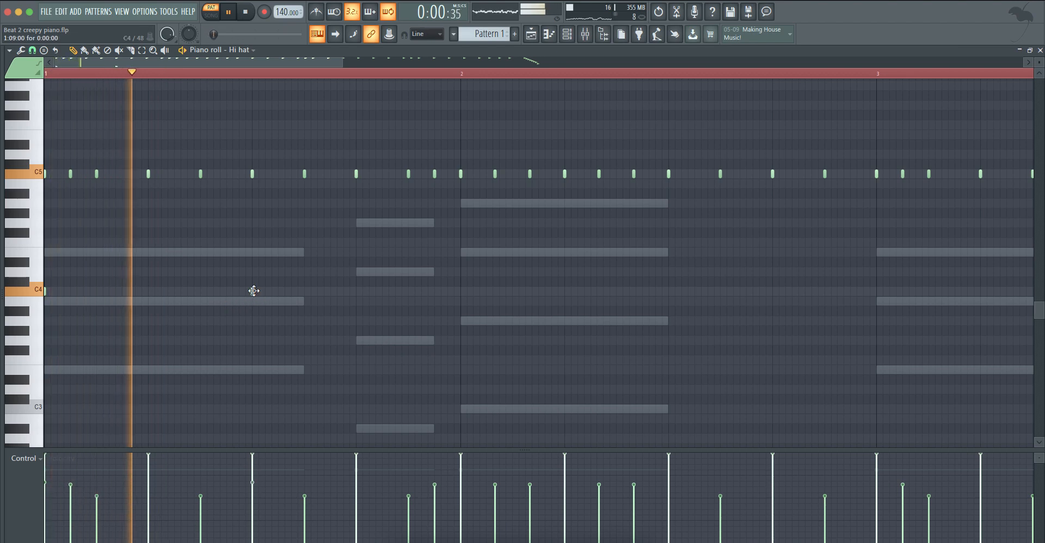
Add C4 hi-hat notes at the start and on the third beat of bar 2.
{"action": "left_click", "coordinate": [464, 292]}
{"action": "left_click", "coordinate": [682, 292]}
{"action": "key", "text": "space"}
{"action": "key", "text": "space"}
{"action": "left_click_drag", "start_coordinate": [672, 294], "coordinate": [668, 292]}
Place a burst of three C4 hi-hat notes with falling velocities on the fourth beat of bar 2.
{"action": "left_click", "coordinate": [719, 292]}
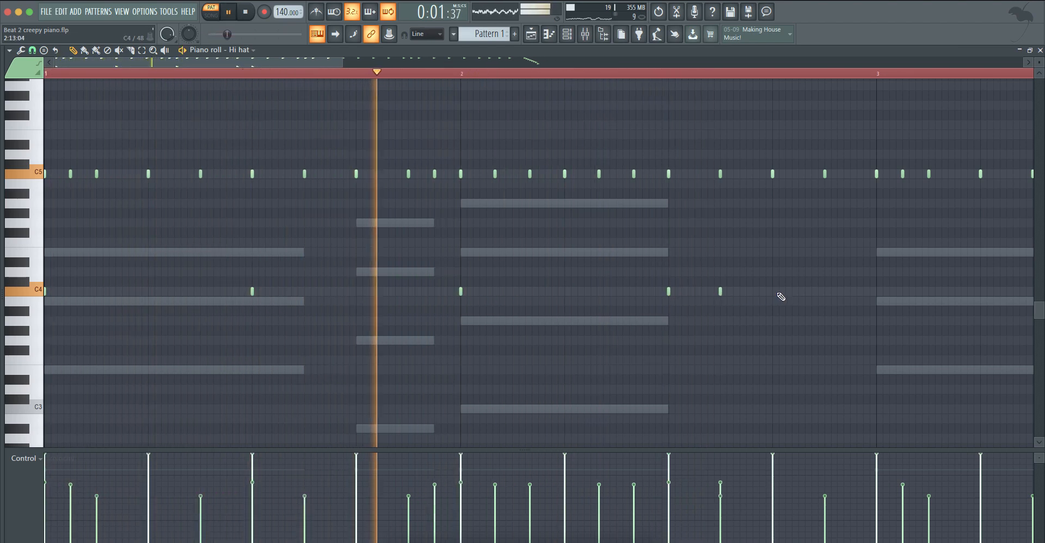
{"action": "right_click", "coordinate": [721, 293]}
{"action": "key", "text": "space"}
{"action": "key", "text": "space"}
{"action": "left_click", "coordinate": [780, 292]}
{"action": "left_click", "coordinate": [786, 291]}
{"action": "scroll", "coordinate": [779, 292], "scroll_direction": "down", "scroll_amount": 2}
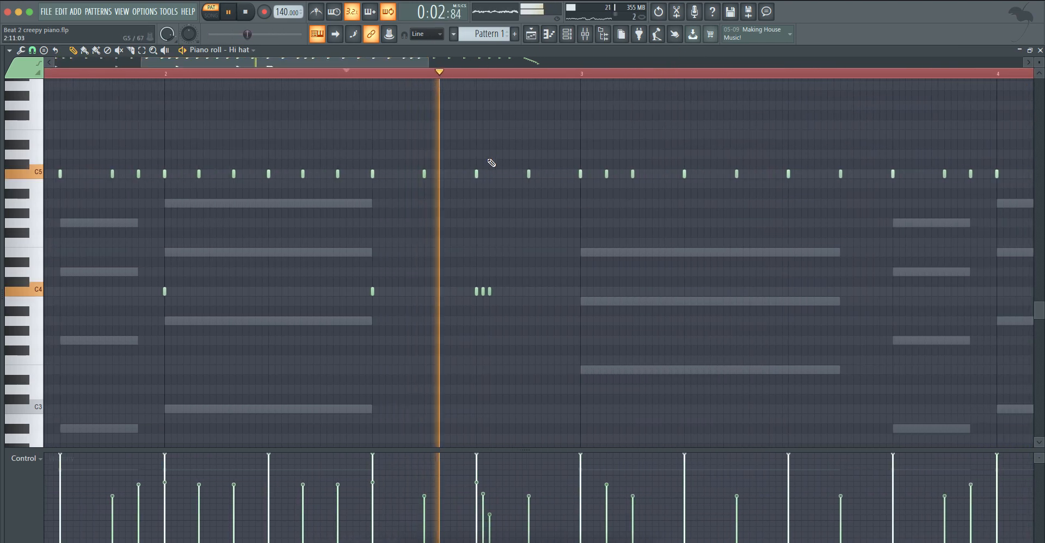
Duplicate the C4 hi-hat notes of bars 1 and 2 into bars 3 and 4, aligned with the start of bar 3.
{"action": "scroll", "coordinate": [523, 267], "scroll_direction": "down", "scroll_amount": 4}
{"action": "left_click_drag", "start_coordinate": [388, 307], "coordinate": [46, 278]}
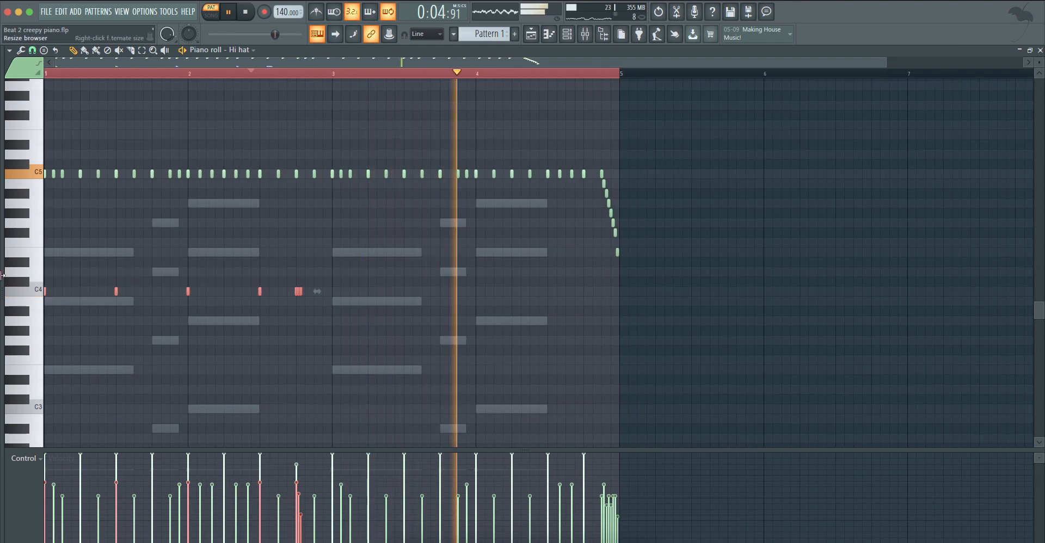
{"action": "key", "text": "ctrl+b"}
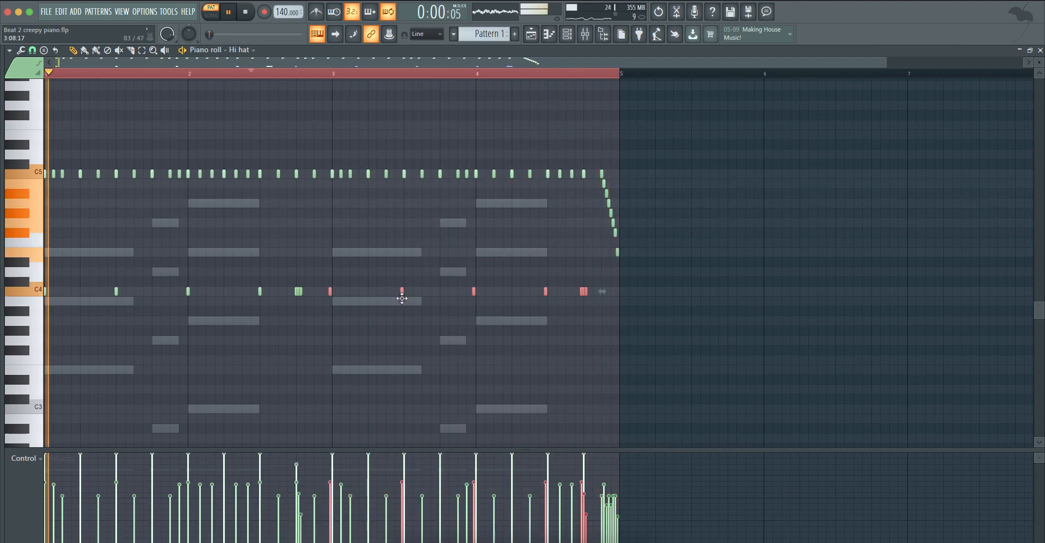
{"action": "scroll", "coordinate": [341, 303], "scroll_direction": "up", "scroll_amount": 4}
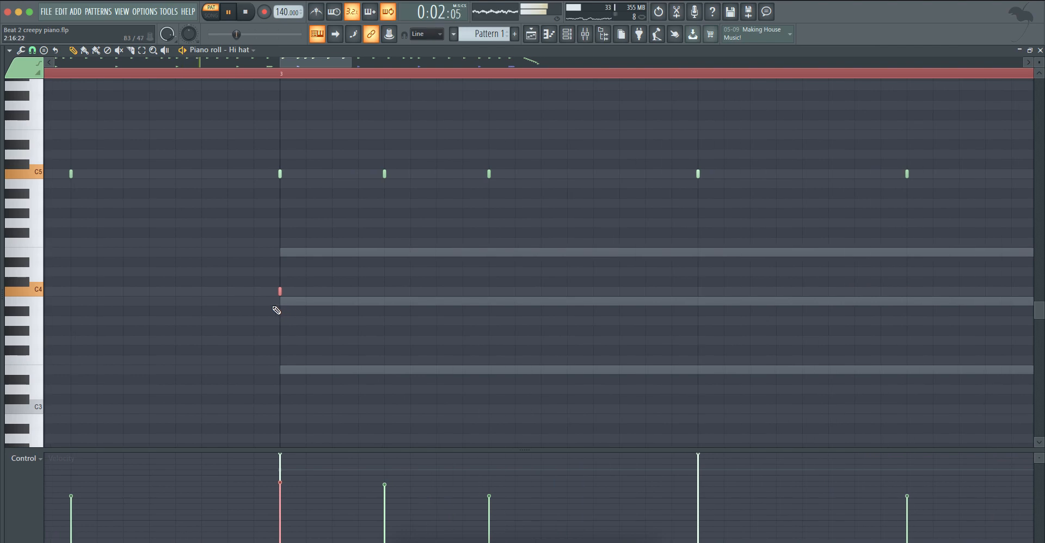
{"action": "scroll", "coordinate": [276, 310], "scroll_direction": "down", "scroll_amount": 4}
{"action": "key", "text": "space"}
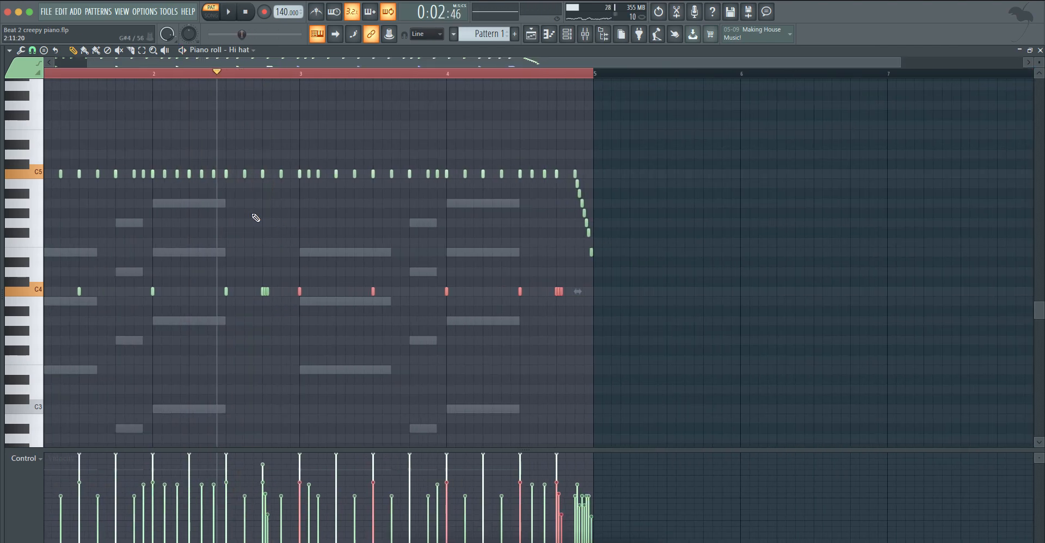
Add descending E5 and D5 hi-hat notes shortly before the fourth beat of bar 2 while listening to the pattern.
{"action": "scroll", "coordinate": [250, 217], "scroll_direction": "up", "scroll_amount": 6}
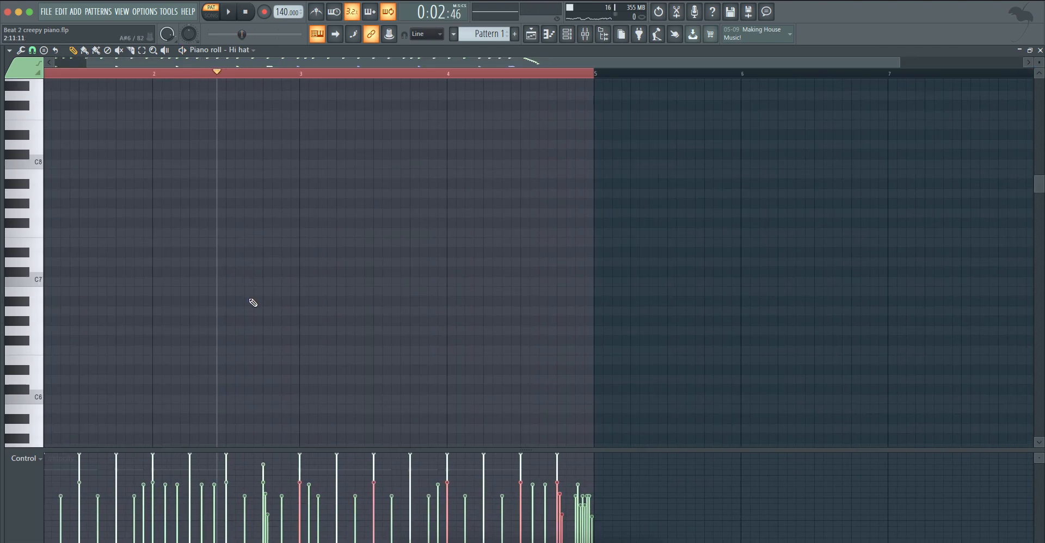
{"action": "scroll", "coordinate": [253, 302], "scroll_direction": "down", "scroll_amount": 3}
{"action": "key", "text": "space"}
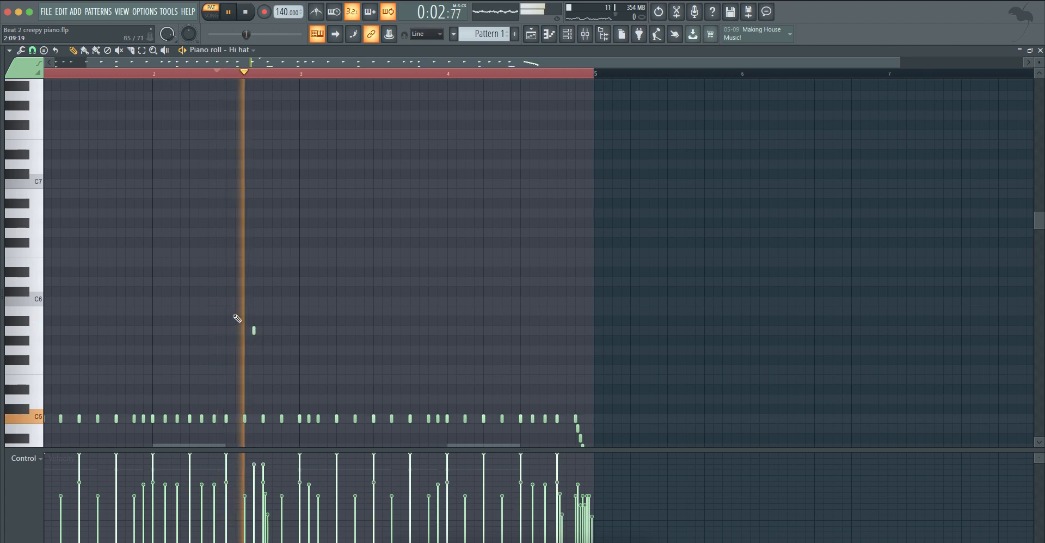
{"action": "scroll", "coordinate": [243, 321], "scroll_direction": "down", "scroll_amount": 3}
{"action": "scroll", "coordinate": [251, 305], "scroll_direction": "up", "scroll_amount": 3}
{"action": "left_click", "coordinate": [266, 283]}
{"action": "right_click", "coordinate": [266, 233]}
{"action": "left_click", "coordinate": [272, 301]}
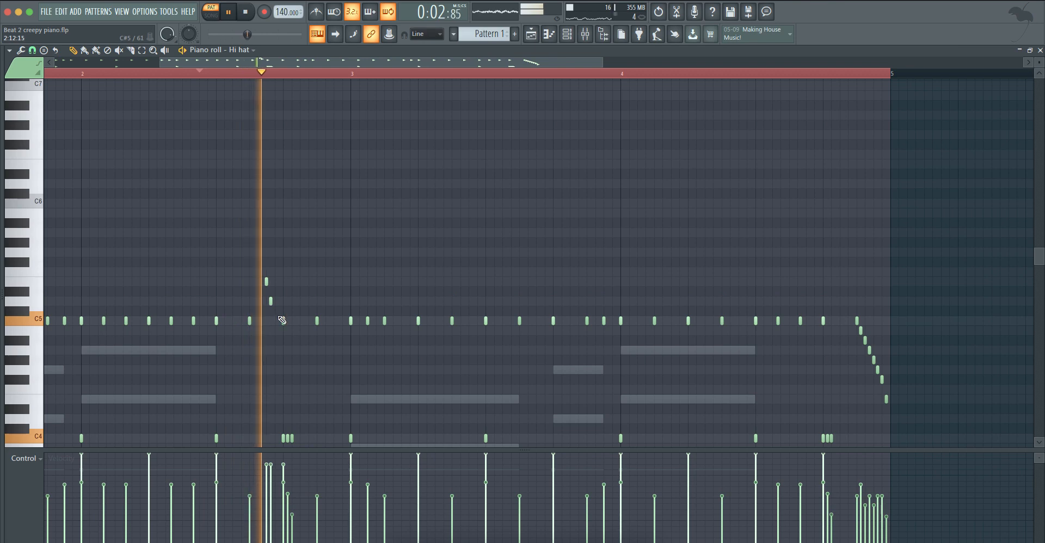
Complete the descending run in bar 2 with a C5 note and soften the velocities of its E5 and D5 notes.
{"action": "scroll", "coordinate": [278, 320], "scroll_direction": "up", "scroll_amount": 5}
{"action": "left_click", "coordinate": [297, 321]}
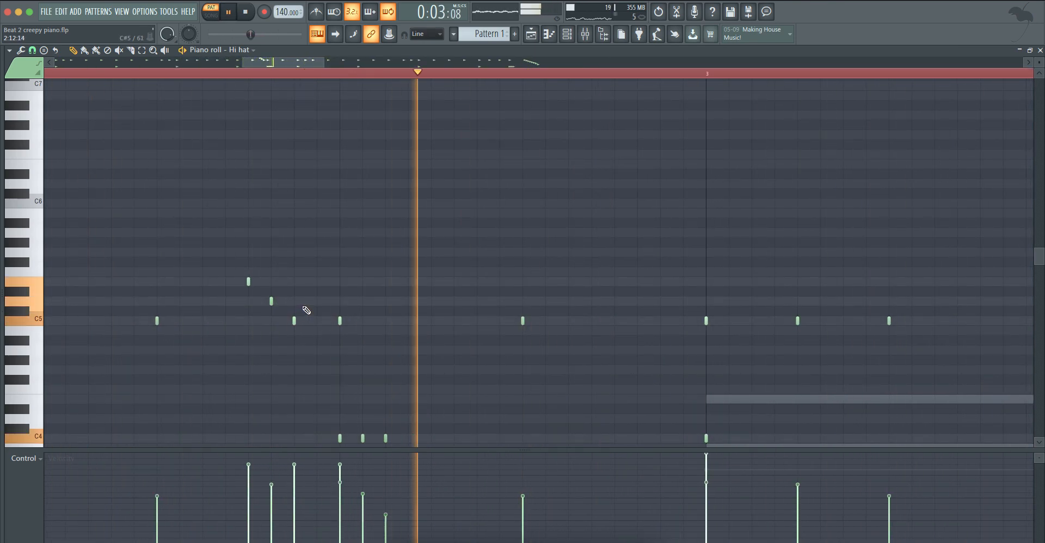
{"action": "scroll", "coordinate": [303, 305], "scroll_direction": "down", "scroll_amount": 5}
{"action": "right_click", "coordinate": [253, 281]}
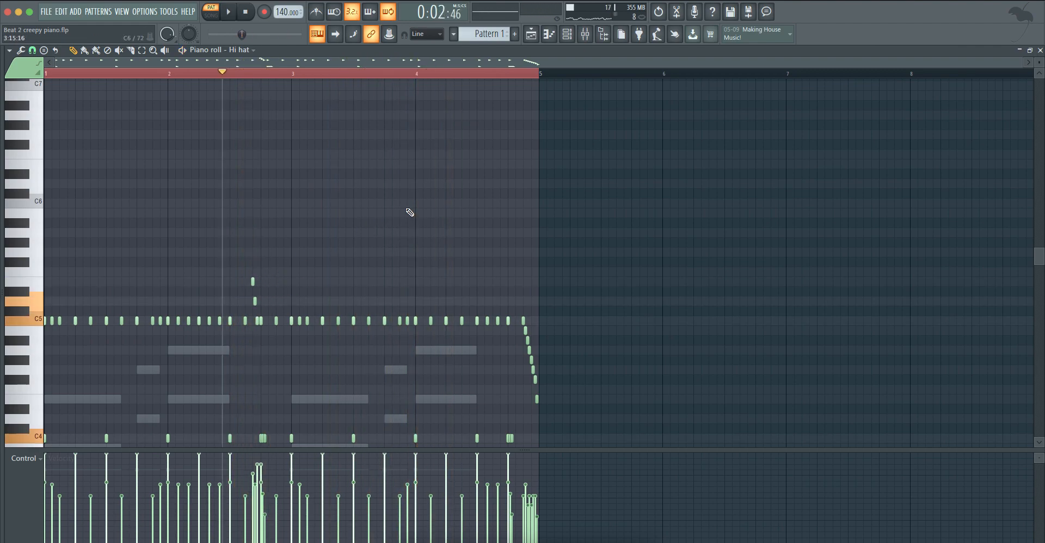
Route the Hi hat channel to mixer track 5, and close the mixer and the channel settings.
{"action": "left_click", "coordinate": [1039, 50]}
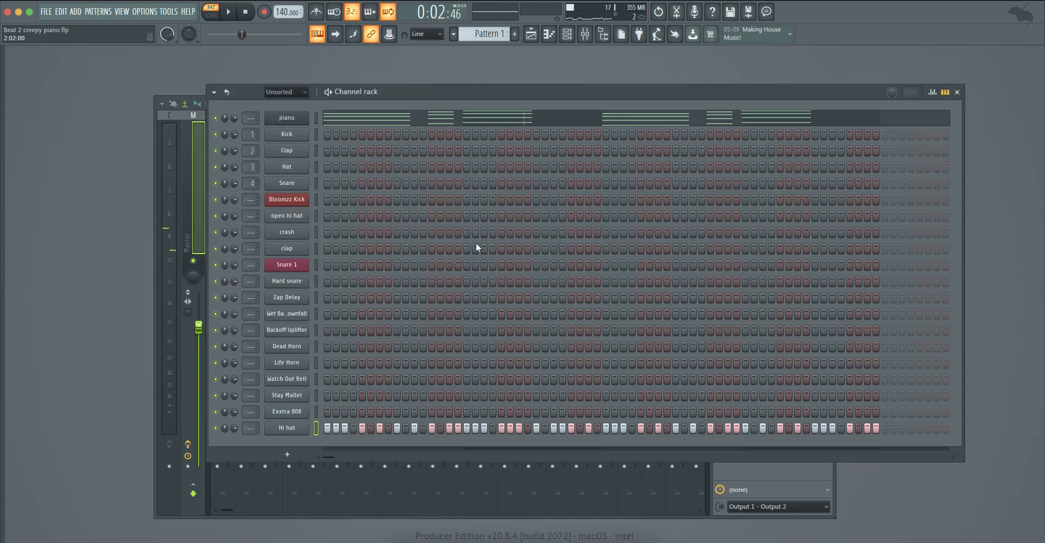
{"action": "left_click", "coordinate": [289, 428]}
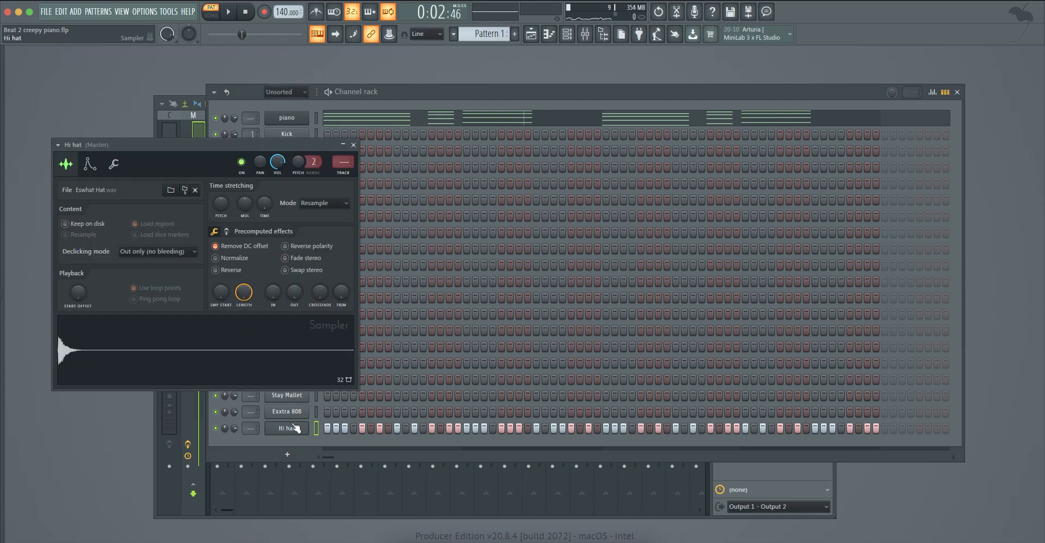
{"action": "left_click", "coordinate": [344, 173]}
{"action": "key", "text": "F9"}
{"action": "left_click", "coordinate": [556, 100]}
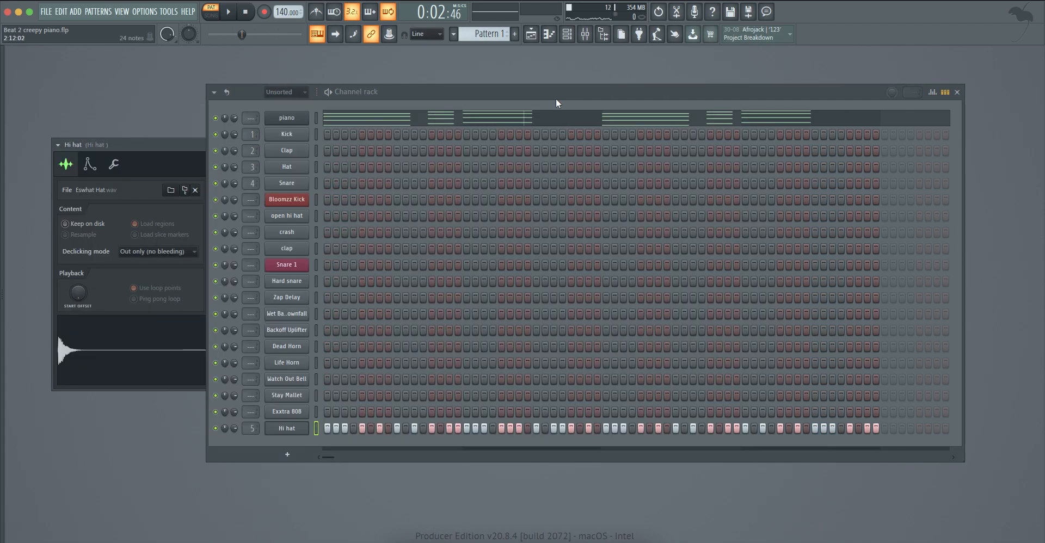
{"action": "left_click", "coordinate": [181, 156]}
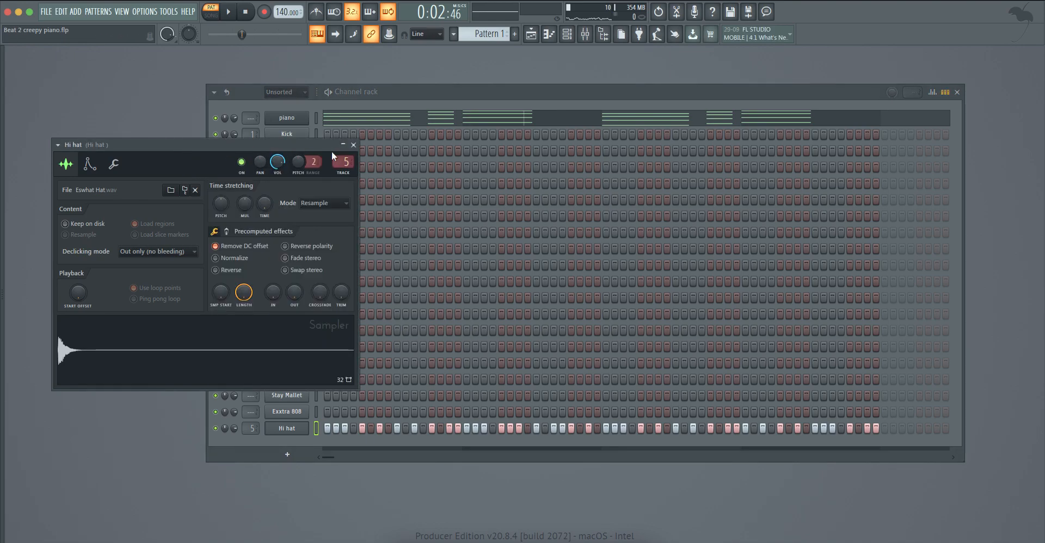
{"action": "left_click", "coordinate": [354, 145]}
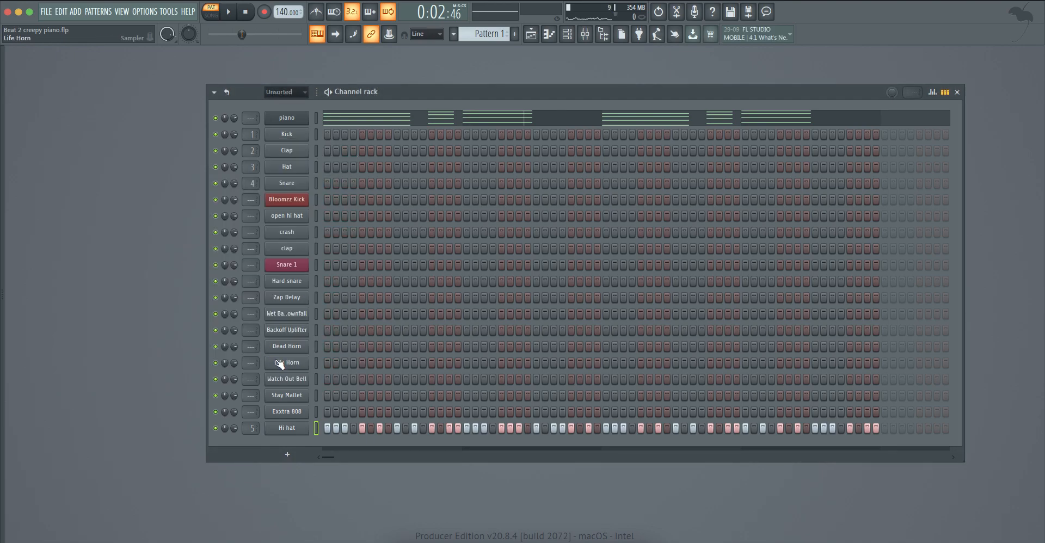
Open the piano roll of the clap channel and place a C5 note at maximum velocity on the second beat of bar 1.
{"action": "right_click", "coordinate": [297, 250]}
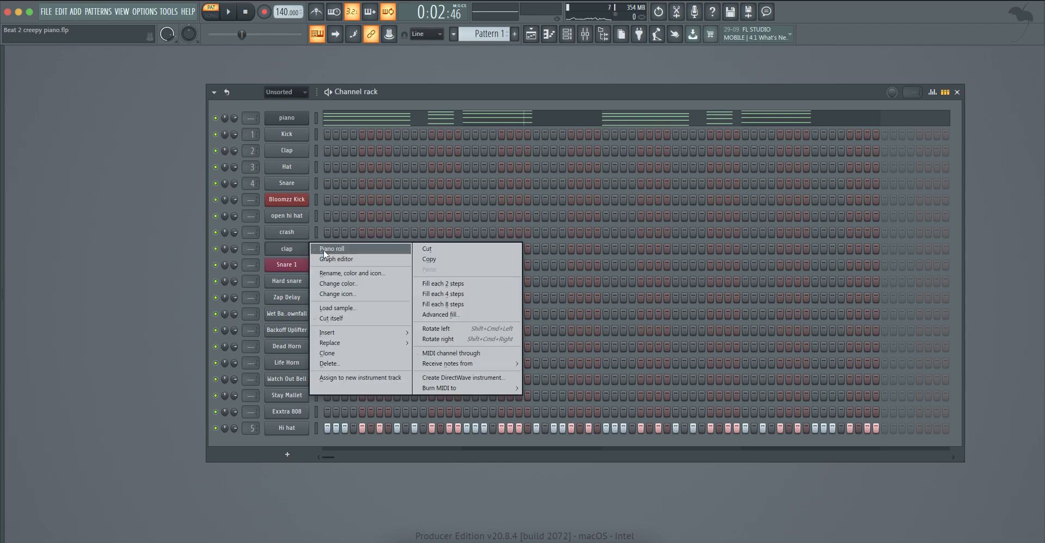
{"action": "left_click", "coordinate": [324, 250]}
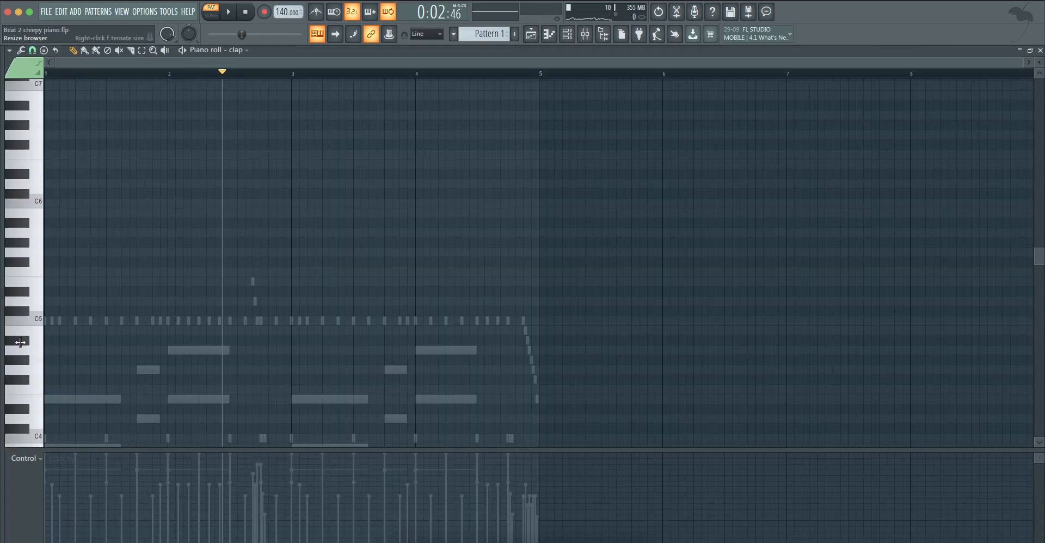
{"action": "scroll", "coordinate": [42, 333], "scroll_direction": "up", "scroll_amount": 3}
{"action": "scroll", "coordinate": [101, 332], "scroll_direction": "up", "scroll_amount": 1}
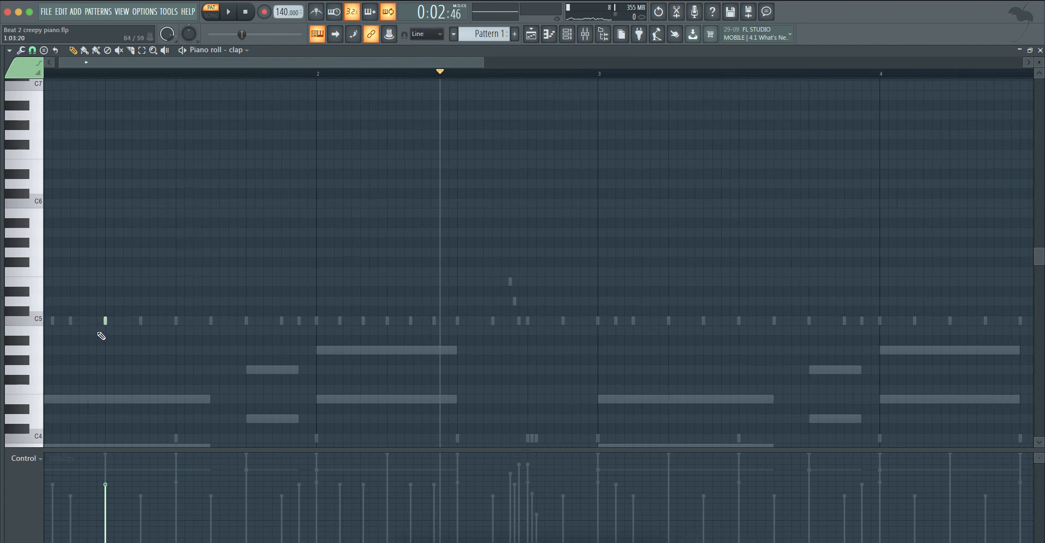
{"action": "left_click", "coordinate": [252, 14]}
{"action": "key", "text": "space"}
{"action": "key", "text": "space"}
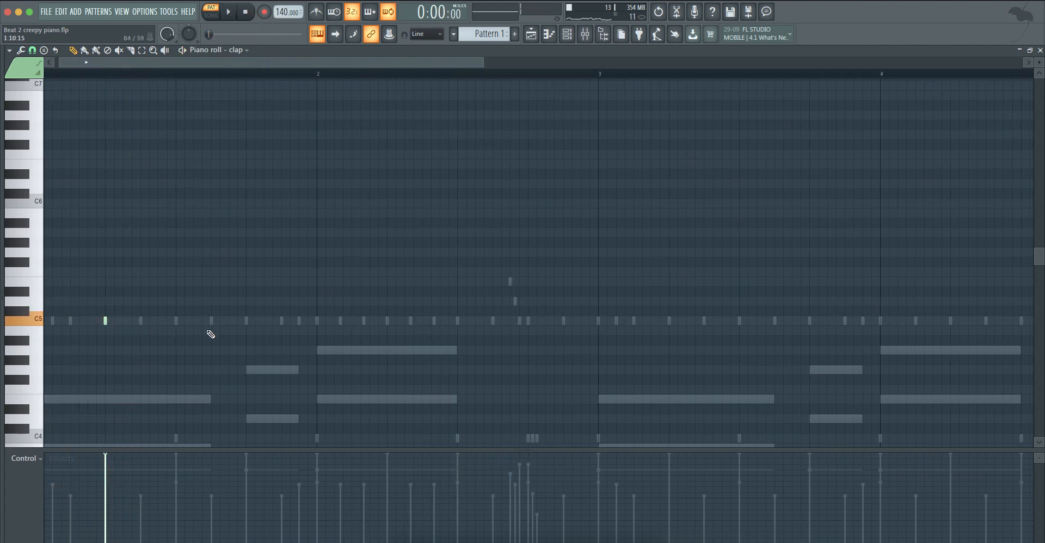
Move the clap note to the third beat of bar 1 and add another C5 clap on the third beat of bar 2.
{"action": "left_click", "coordinate": [175, 321]}
{"action": "key", "text": "space"}
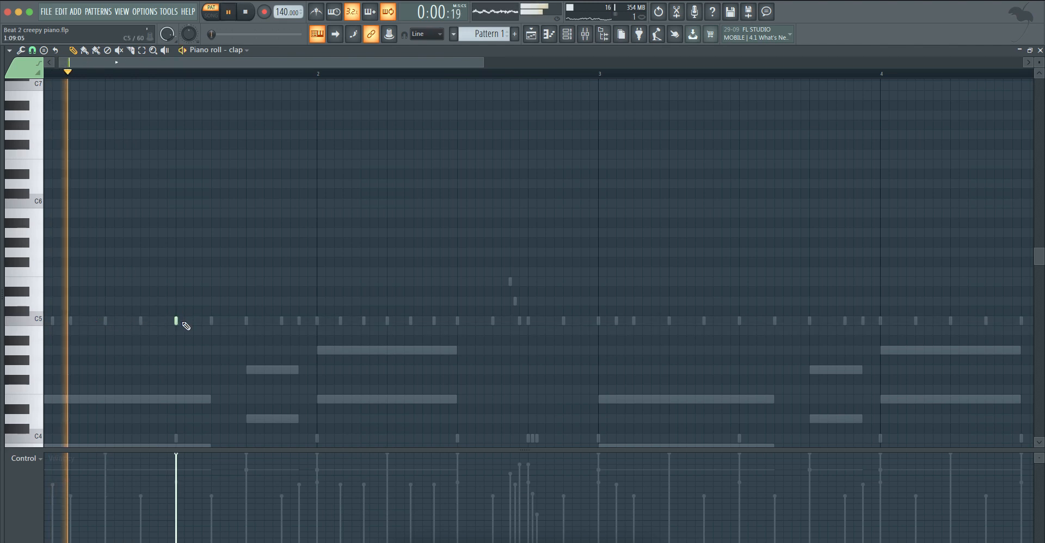
{"action": "scroll", "coordinate": [405, 332], "scroll_direction": "down", "scroll_amount": 1}
{"action": "left_click", "coordinate": [418, 321]}
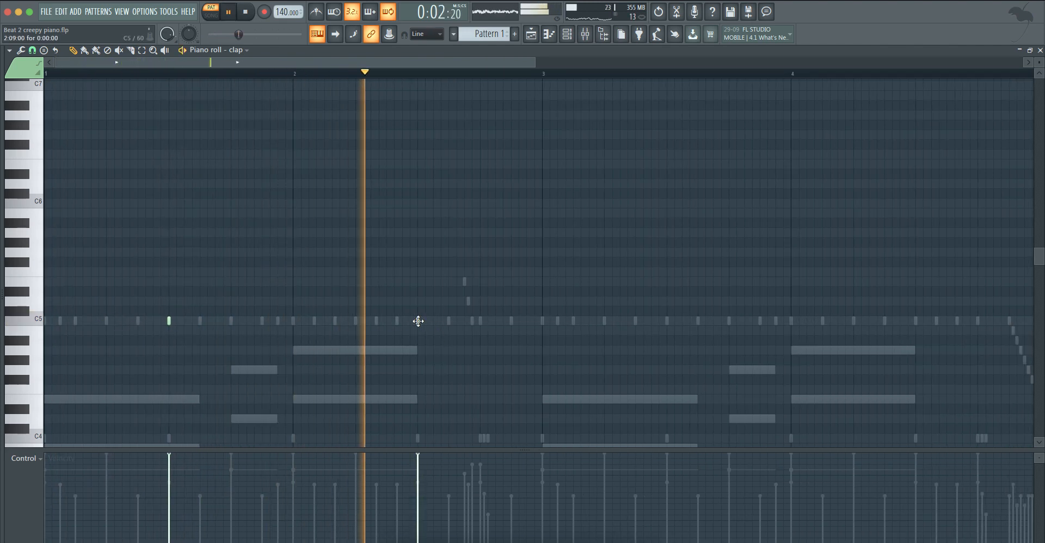
Stop the playback and lengthen the clap note in bar 2 to one step.
{"action": "scroll", "coordinate": [422, 335], "scroll_direction": "up", "scroll_amount": 2}
{"action": "scroll", "coordinate": [423, 337], "scroll_direction": "up", "scroll_amount": 4}
{"action": "key", "text": "space"}
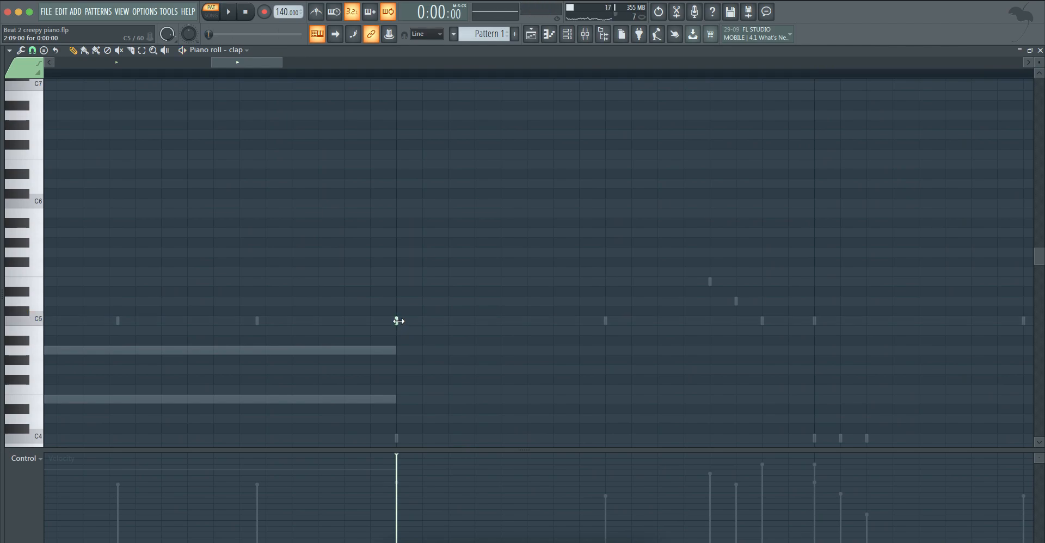
{"action": "left_click_drag", "start_coordinate": [418, 319], "coordinate": [499, 321]}
{"action": "left_click", "coordinate": [408, 321]}
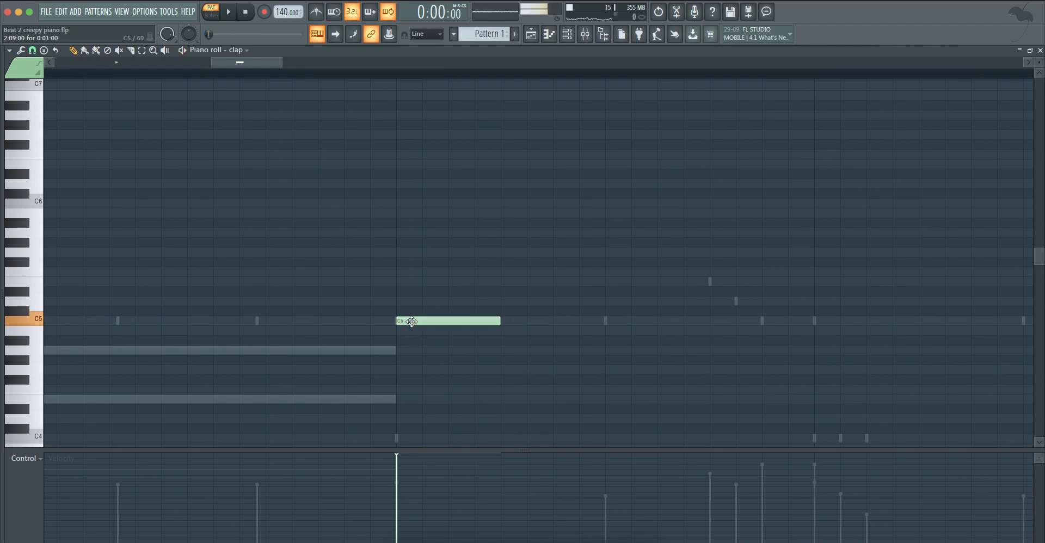
Change the snap setting, shift the bar 2 clap note slightly behind the third beat and lower its velocity a little.
{"action": "left_click", "coordinate": [33, 51]}
{"action": "left_click", "coordinate": [38, 242]}
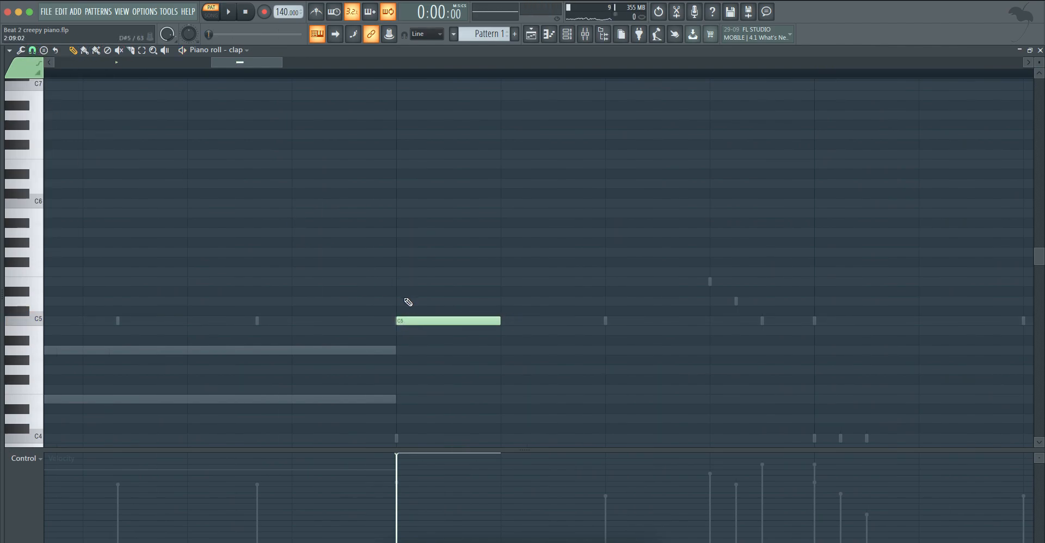
{"action": "left_click_drag", "start_coordinate": [410, 319], "coordinate": [414, 319]}
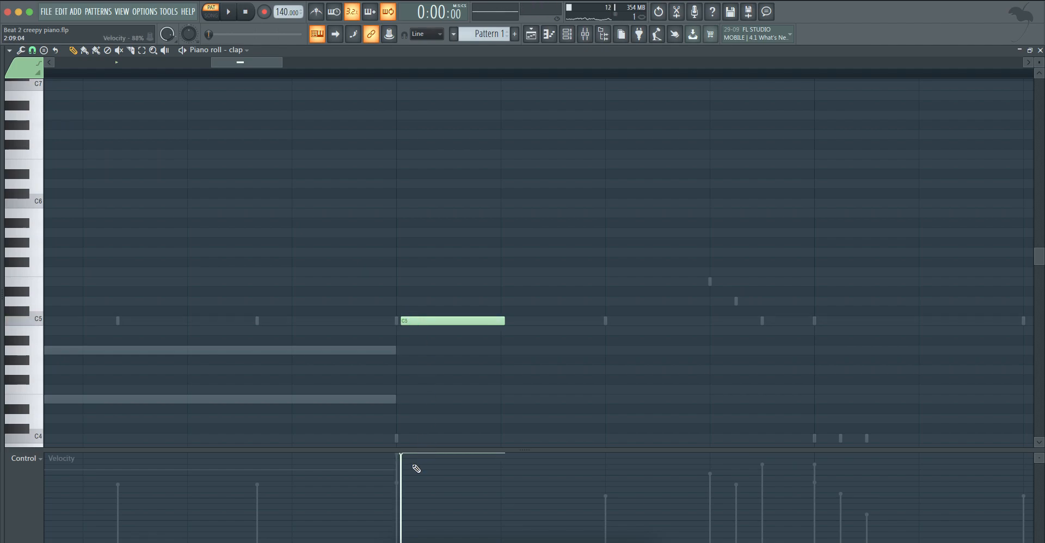
{"action": "scroll", "coordinate": [381, 418], "scroll_direction": "down", "scroll_amount": 7}
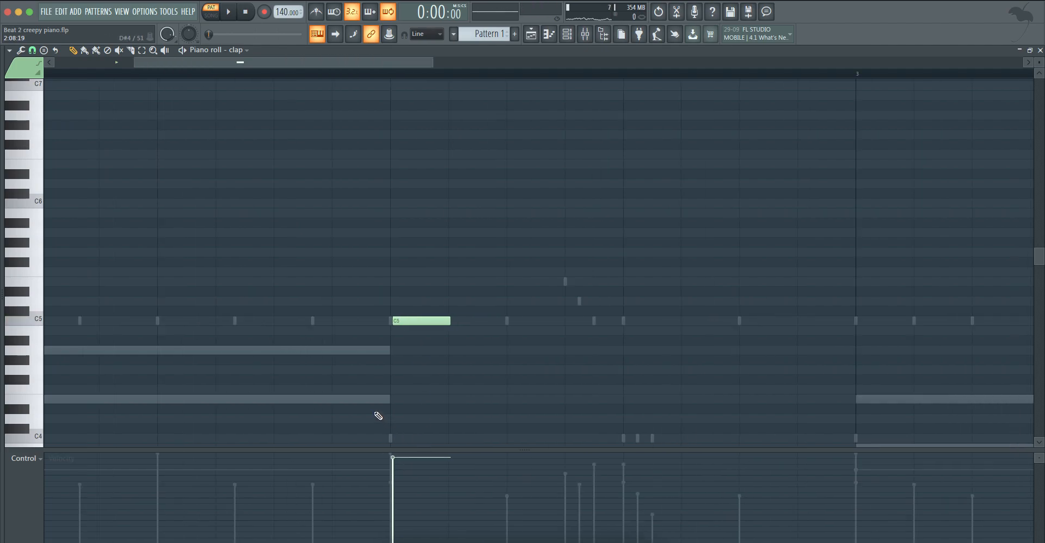
{"action": "scroll", "coordinate": [92, 335], "scroll_direction": "up", "scroll_amount": 5}
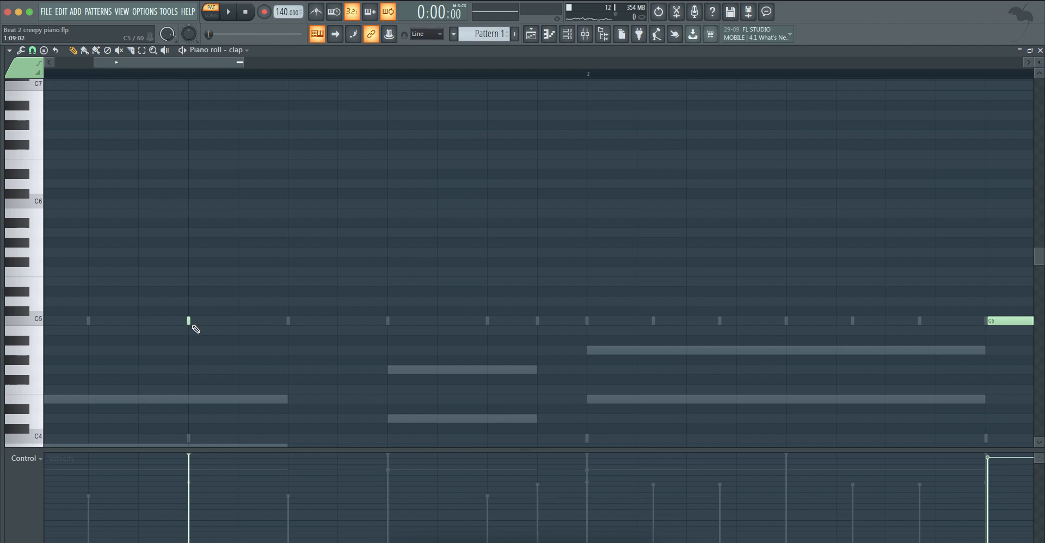
Lengthen the bar 1 clap note to two steps and copy both clap notes into bars 3 and 4.
{"action": "left_click_drag", "start_coordinate": [191, 322], "coordinate": [292, 319]}
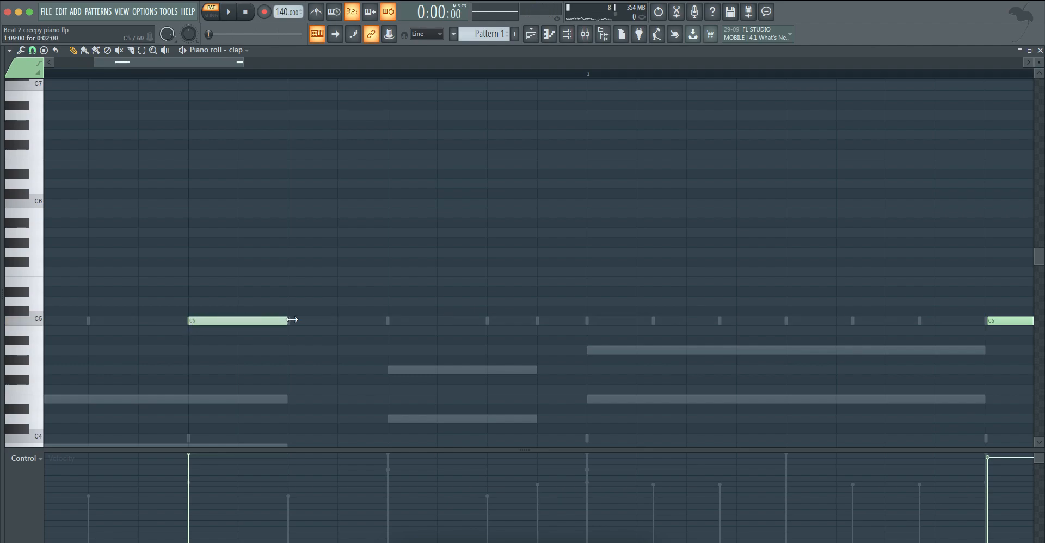
{"action": "scroll", "coordinate": [310, 318], "scroll_direction": "down", "scroll_amount": 5}
{"action": "key", "text": "ctrl+a"}
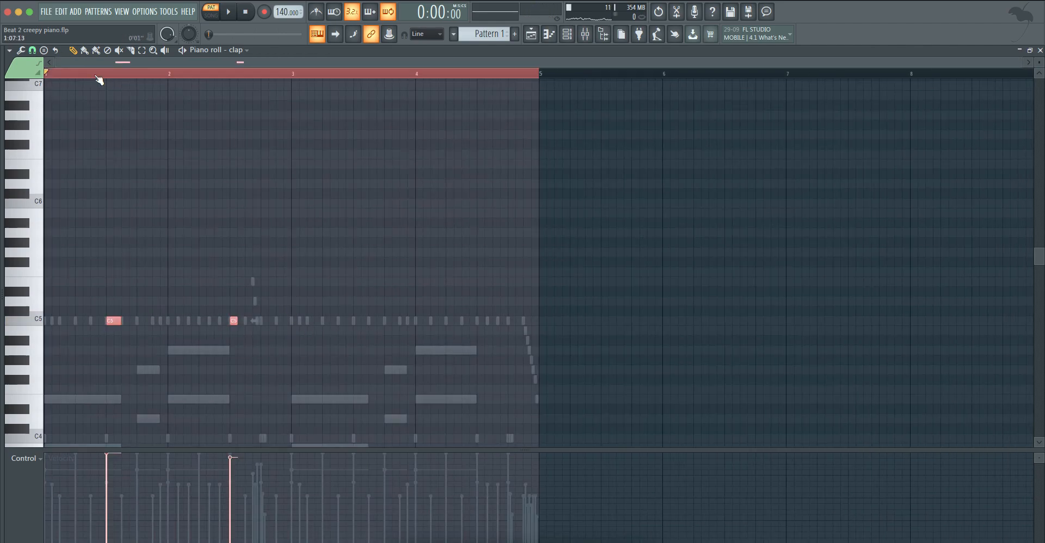
{"action": "left_click", "coordinate": [43, 52]}
{"action": "left_click", "coordinate": [54, 84]}
{"action": "left_click_drag", "start_coordinate": [113, 320], "coordinate": [358, 334]}
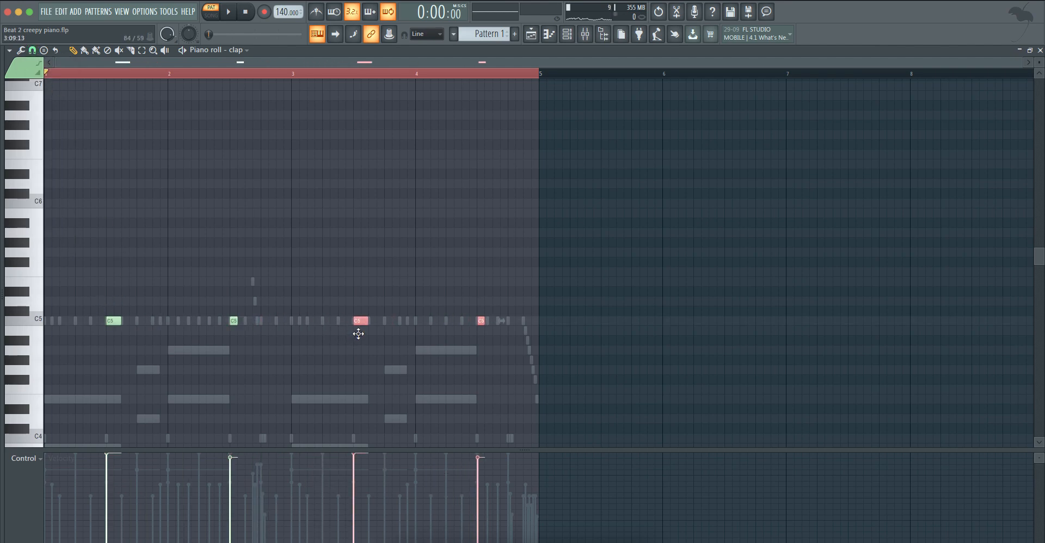
Add a two-step C5 clap on the third step of bar 3 and lower its velocity slightly while the pattern plays.
{"action": "key", "text": "space"}
{"action": "left_click", "coordinate": [357, 360], "text": "ctrl"}
{"action": "scroll", "coordinate": [304, 359], "scroll_direction": "up", "scroll_amount": 5}
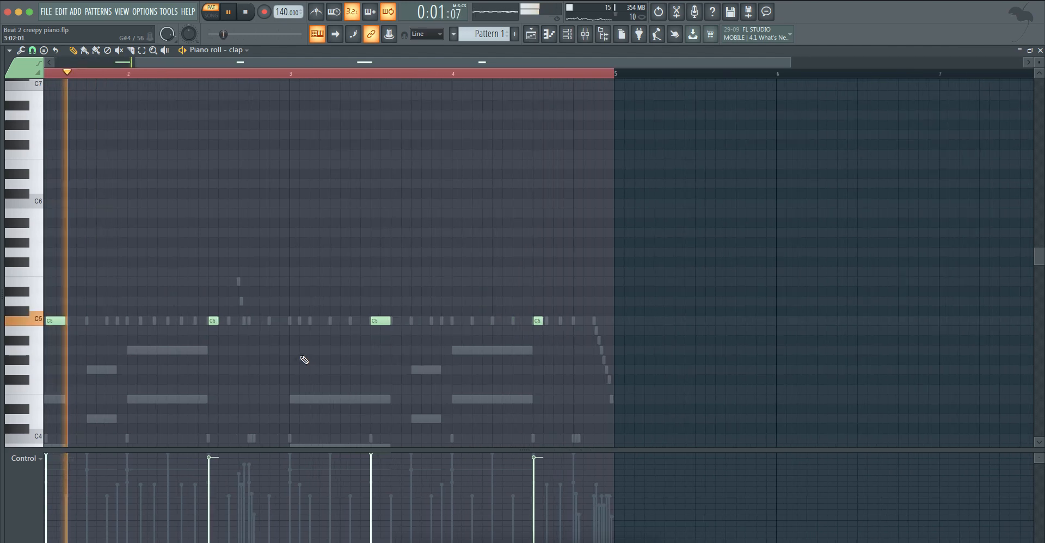
{"action": "left_click", "coordinate": [337, 320]}
{"action": "right_click", "coordinate": [351, 322]}
{"action": "key", "text": "space"}
{"action": "left_click", "coordinate": [330, 322]}
{"action": "key", "text": "space"}
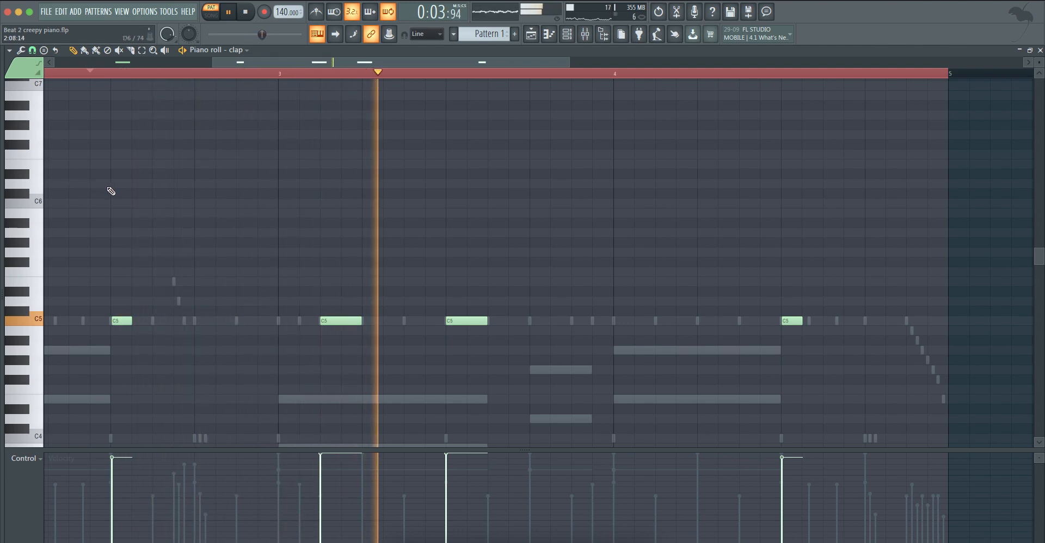
{"action": "scroll", "coordinate": [346, 321], "scroll_direction": "down", "scroll_amount": 4}
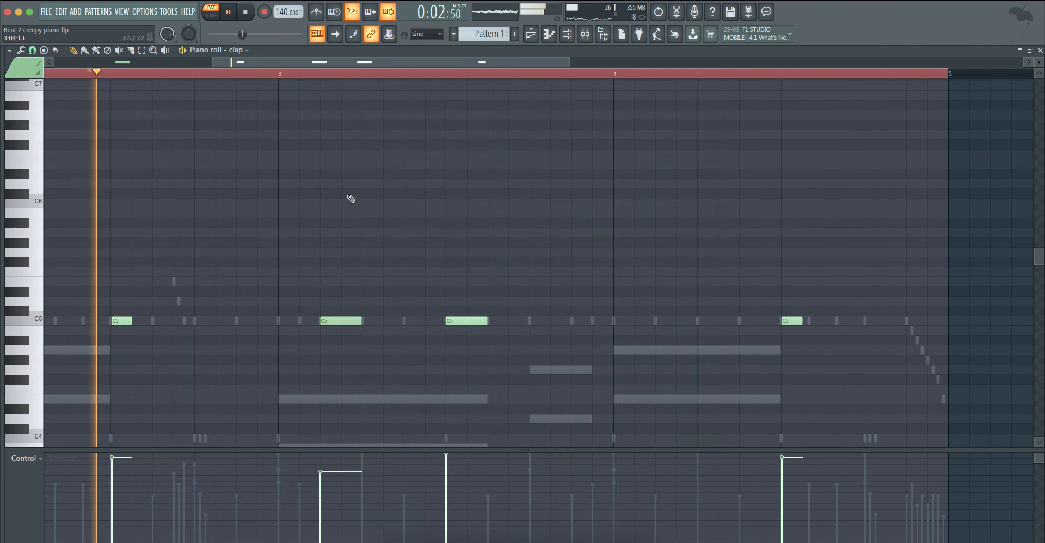
{"action": "scroll", "coordinate": [384, 168], "scroll_direction": "down", "scroll_amount": 4}
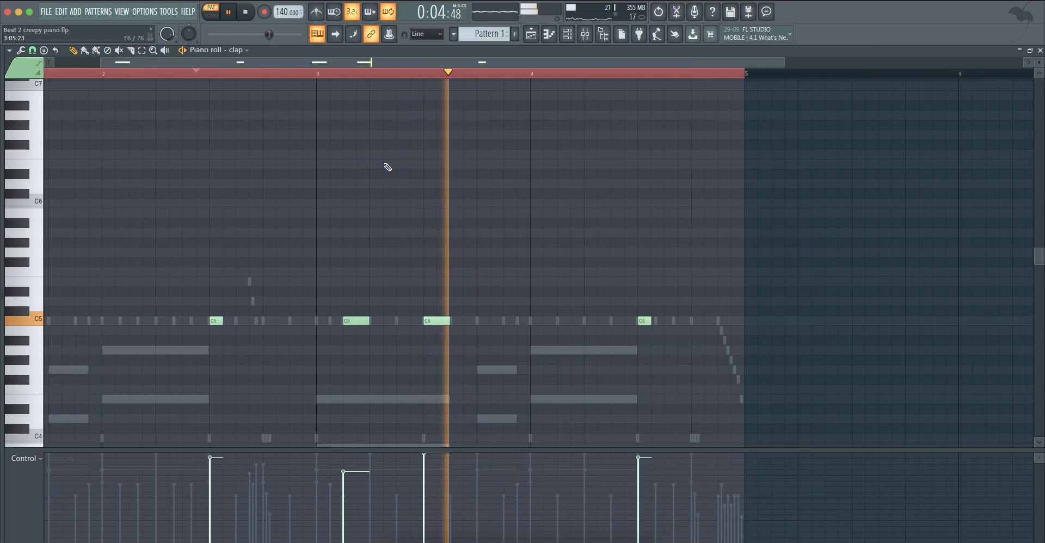
Add a C5 clap covering the last two steps of bar 4 and close the piano roll.
{"action": "scroll", "coordinate": [511, 332], "scroll_direction": "up", "scroll_amount": 3}
{"action": "left_click", "coordinate": [538, 321]}
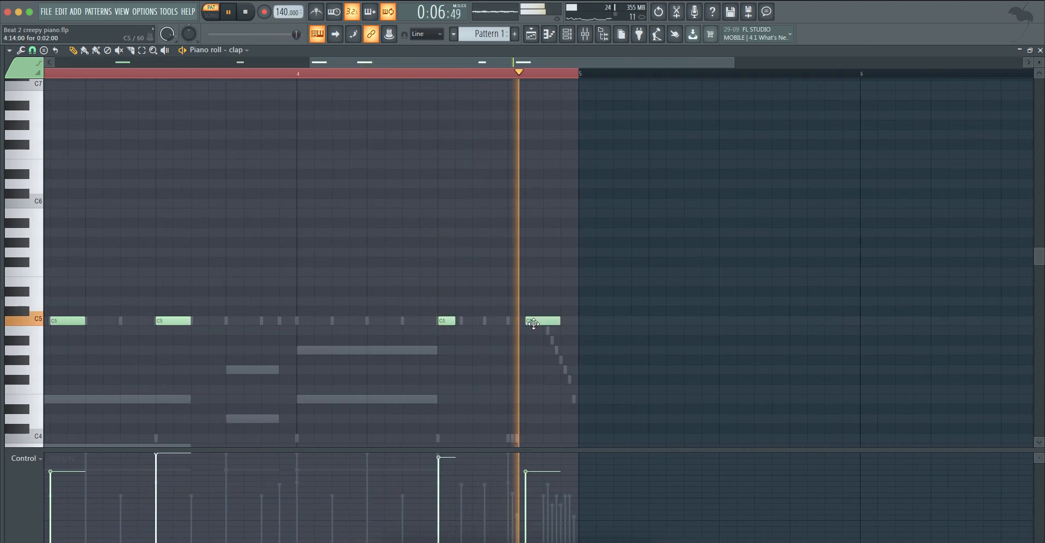
{"action": "left_click_drag", "start_coordinate": [538, 322], "coordinate": [561, 322]}
{"action": "left_click", "coordinate": [403, 72]}
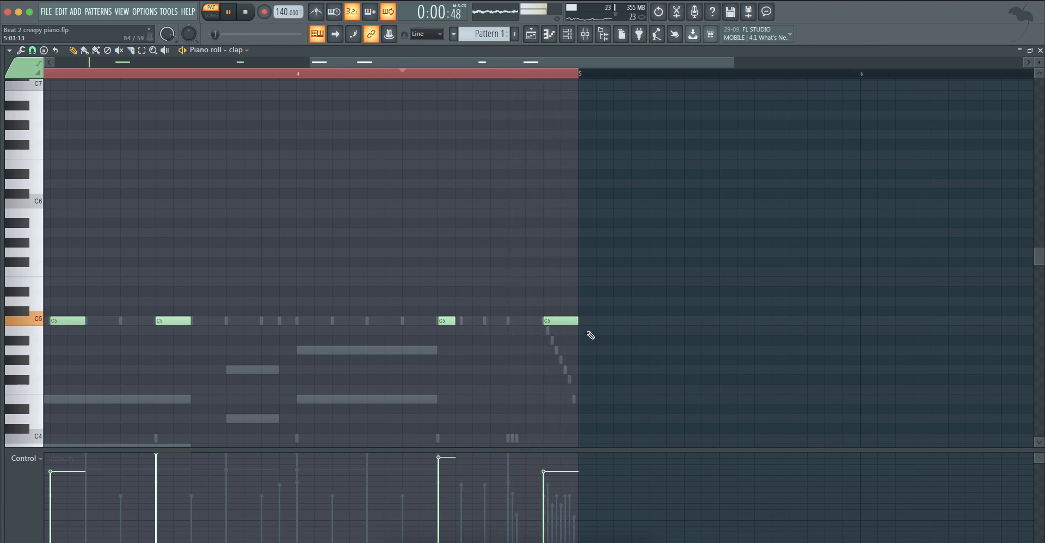
{"action": "scroll", "coordinate": [587, 331], "scroll_direction": "down", "scroll_amount": 3}
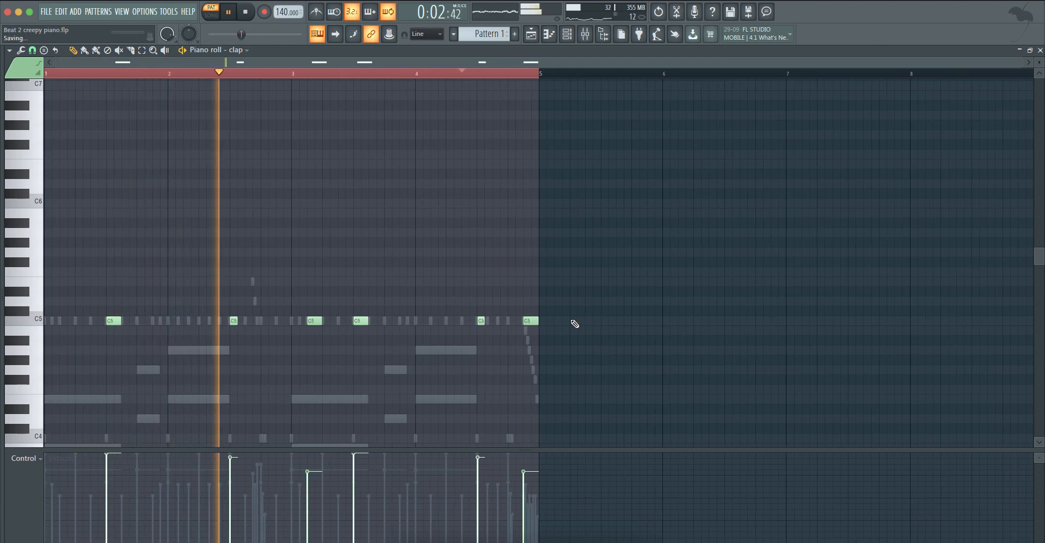
{"action": "left_click", "coordinate": [1040, 50]}
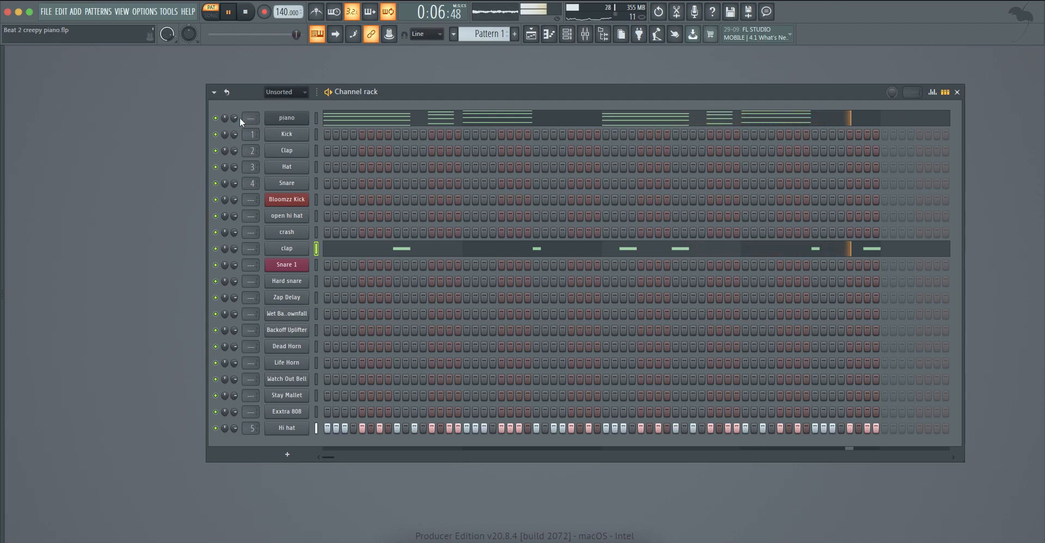
Set the piano channel's volume to 67%, stop the playback and save the project.
{"action": "left_click_drag", "start_coordinate": [236, 117], "coordinate": [236, 120]}
{"action": "key", "text": "space"}
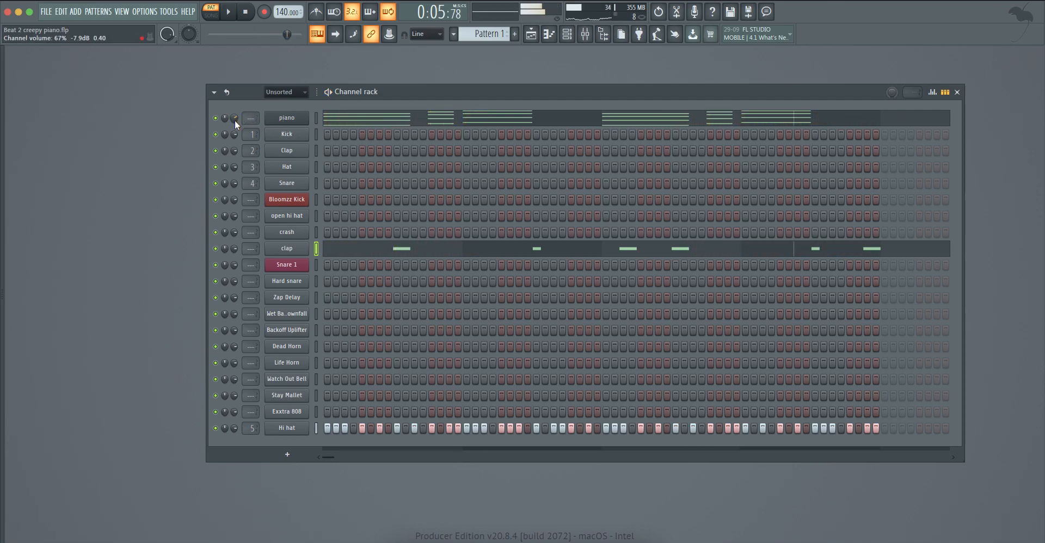
{"action": "key", "text": "super+s"}
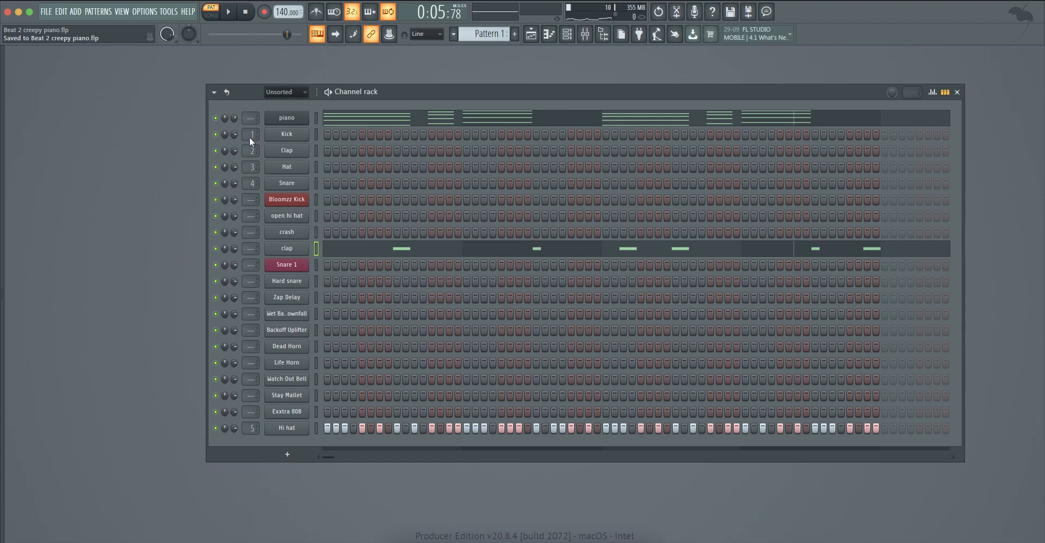
Raise the hold of the crash channel's volume envelope and route the channel to mixer track 6.
{"action": "right_click", "coordinate": [298, 233]}
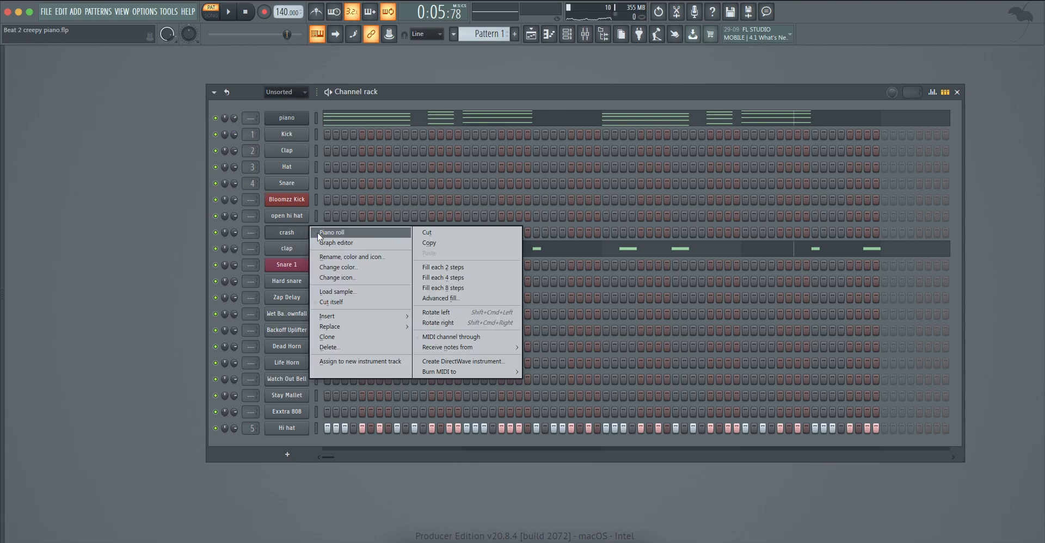
{"action": "left_click", "coordinate": [291, 231]}
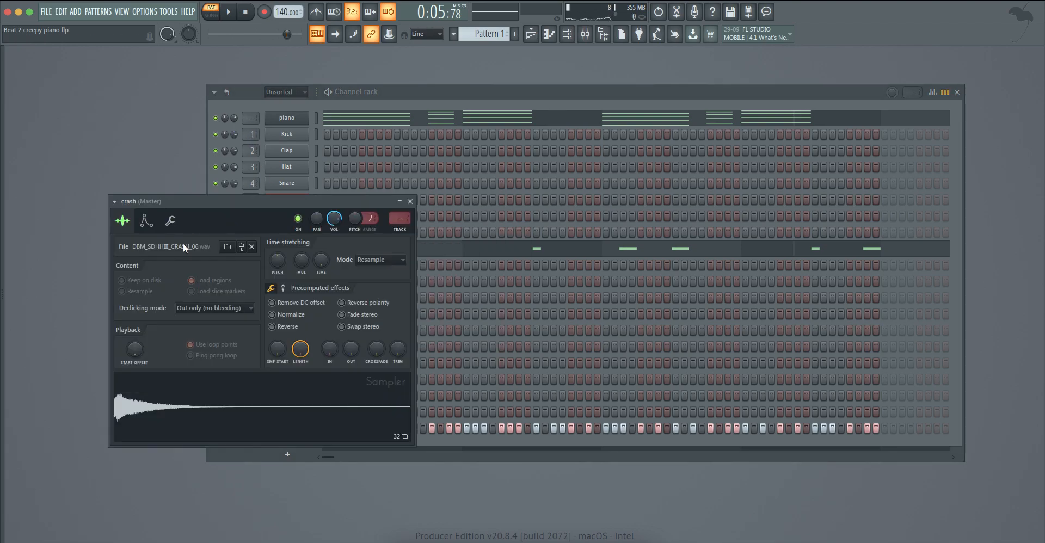
{"action": "left_click", "coordinate": [146, 221]}
{"action": "left_click_drag", "start_coordinate": [162, 327], "coordinate": [162, 310]}
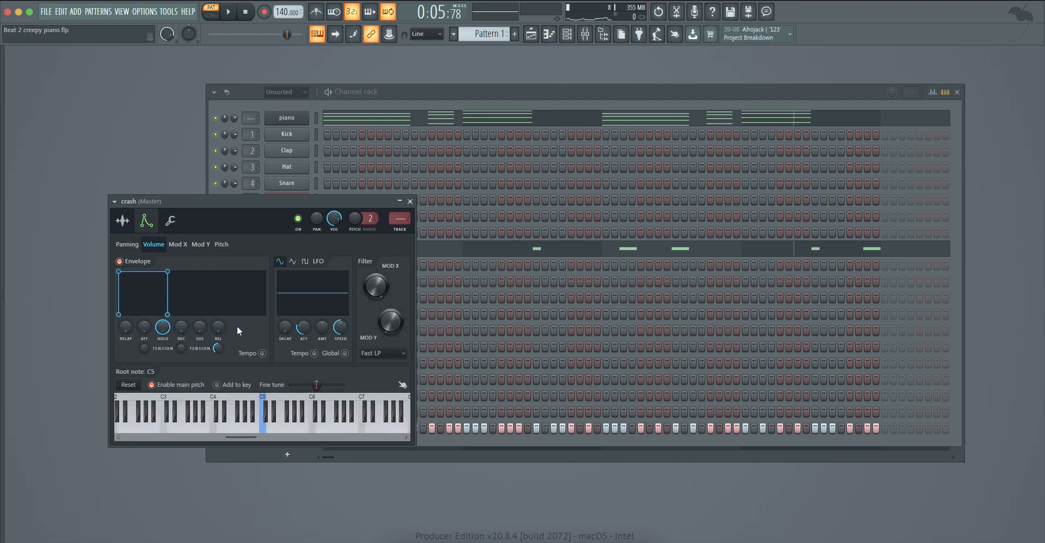
{"action": "key", "text": "super+l"}
{"action": "key", "text": "F9"}
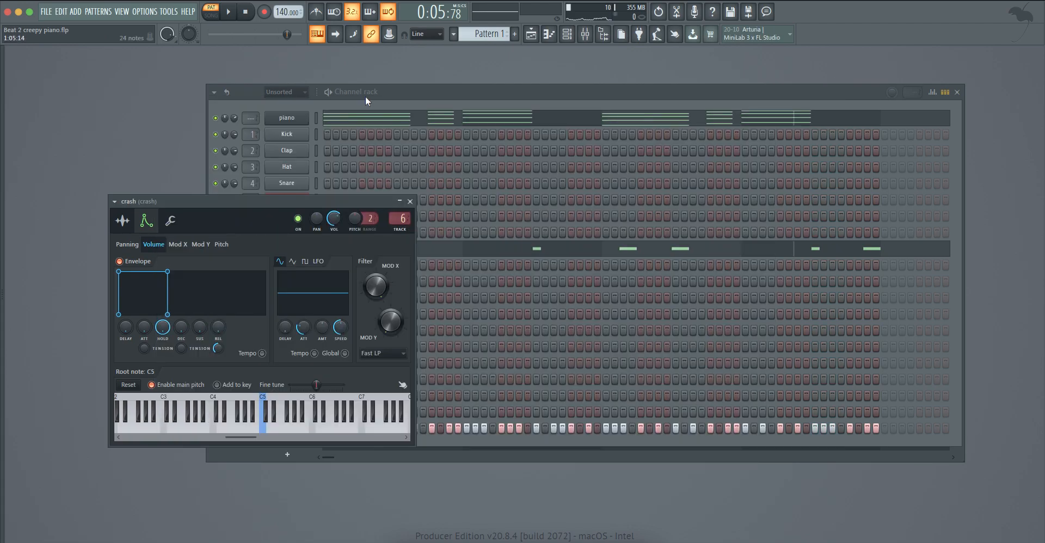
Open the crash channel's piano roll, place a C5 note of one bar and four steps at maximum velocity at the start of bar 1, and play it.
{"action": "left_click", "coordinate": [363, 96]}
{"action": "right_click", "coordinate": [291, 233]}
{"action": "left_click", "coordinate": [345, 234]}
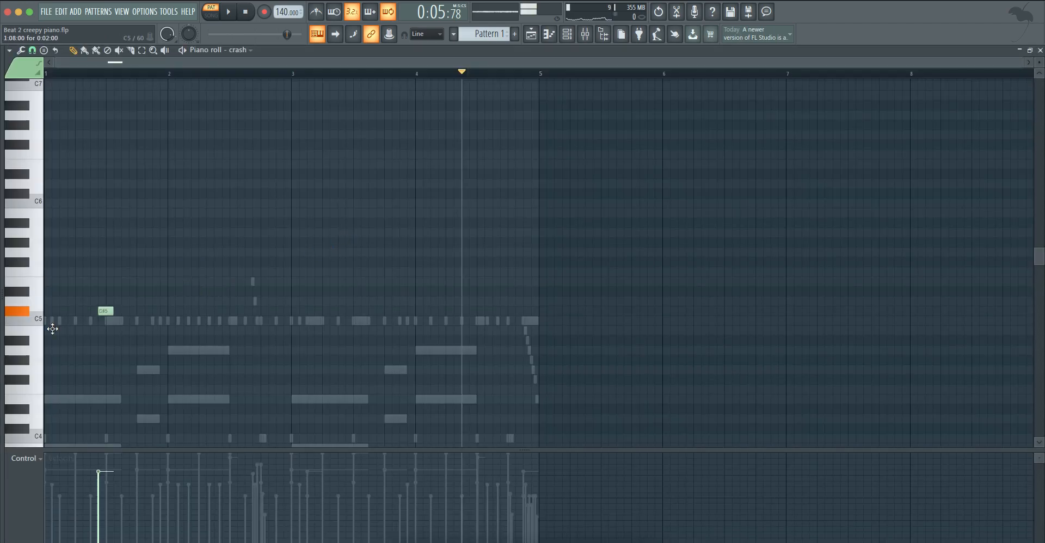
{"action": "left_click_drag", "start_coordinate": [52, 322], "coordinate": [198, 323]}
{"action": "scroll", "coordinate": [111, 324], "scroll_direction": "up", "scroll_amount": 5}
{"action": "key", "text": "space"}
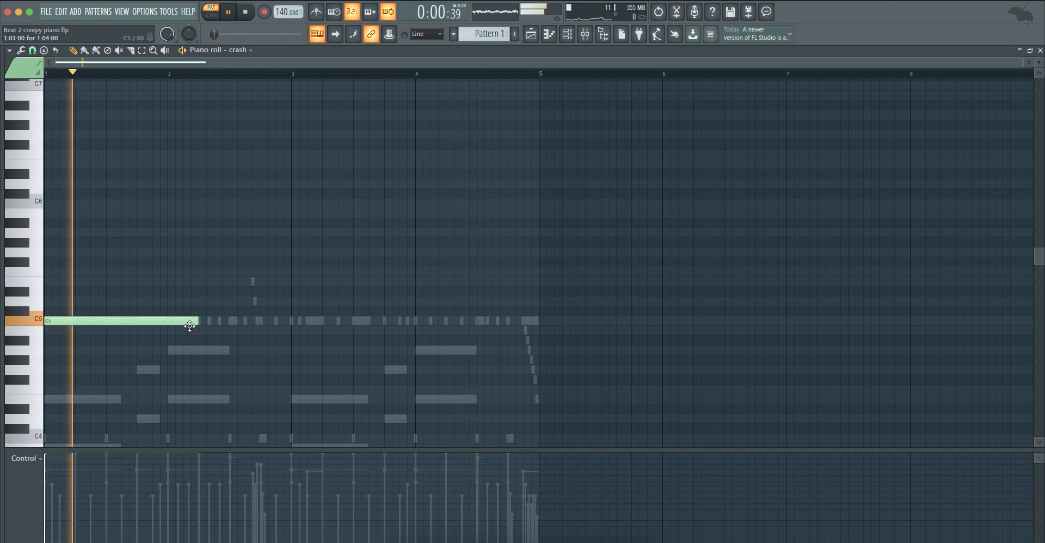
Lower the crash channel's volume in the channel rack, starting and stopping the playback to judge the level.
{"action": "left_click", "coordinate": [572, 33]}
{"action": "key", "text": "space"}
{"action": "key", "text": "space"}
{"action": "left_click_drag", "start_coordinate": [234, 232], "coordinate": [234, 253]}
{"action": "key", "text": "space"}
{"action": "key", "text": "space"}
{"action": "key", "text": "space"}
{"action": "key", "text": "space"}
{"action": "key", "text": "space"}
{"action": "key", "text": "space"}
Give the crash sample a 25% fade out in its sampler settings and return to the crash piano roll.
{"action": "left_click", "coordinate": [287, 233]}
{"action": "left_click", "coordinate": [123, 221]}
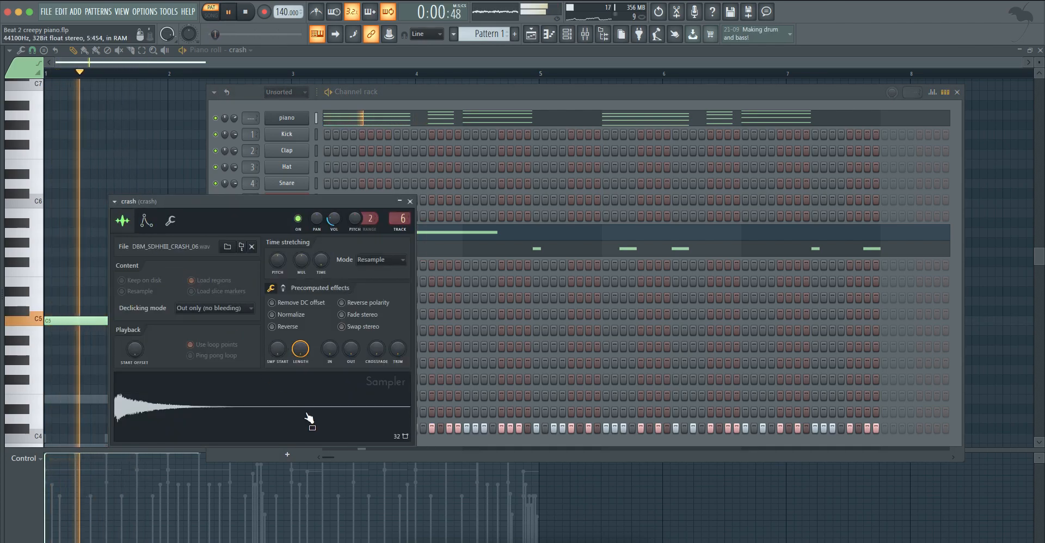
{"action": "key", "text": "space"}
{"action": "key", "text": "space"}
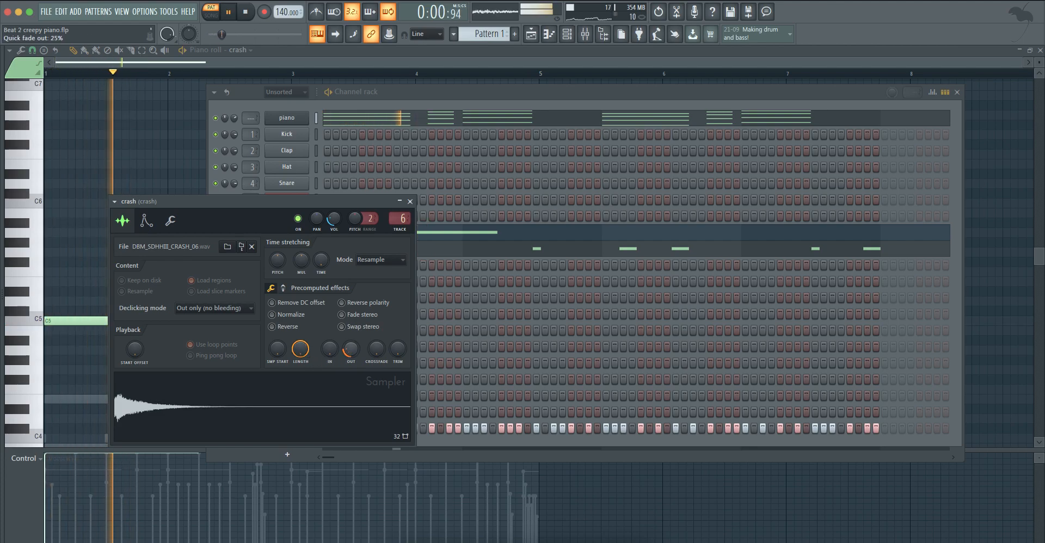
{"action": "left_click", "coordinate": [350, 64]}
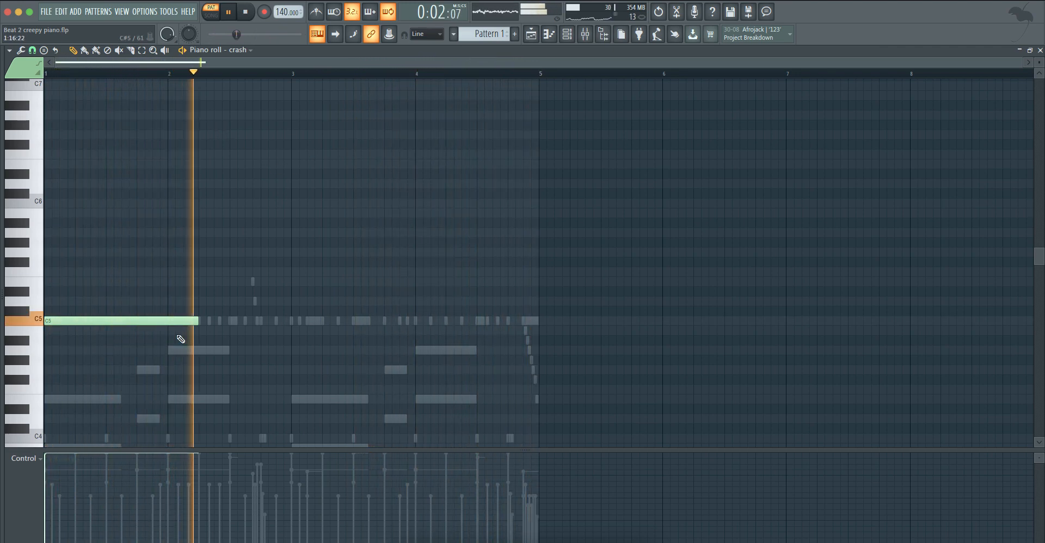
Add a second C5 crash on step 13 of bar 3, shorten it to about 15 steps, and close the crash windows.
{"action": "left_click", "coordinate": [387, 320]}
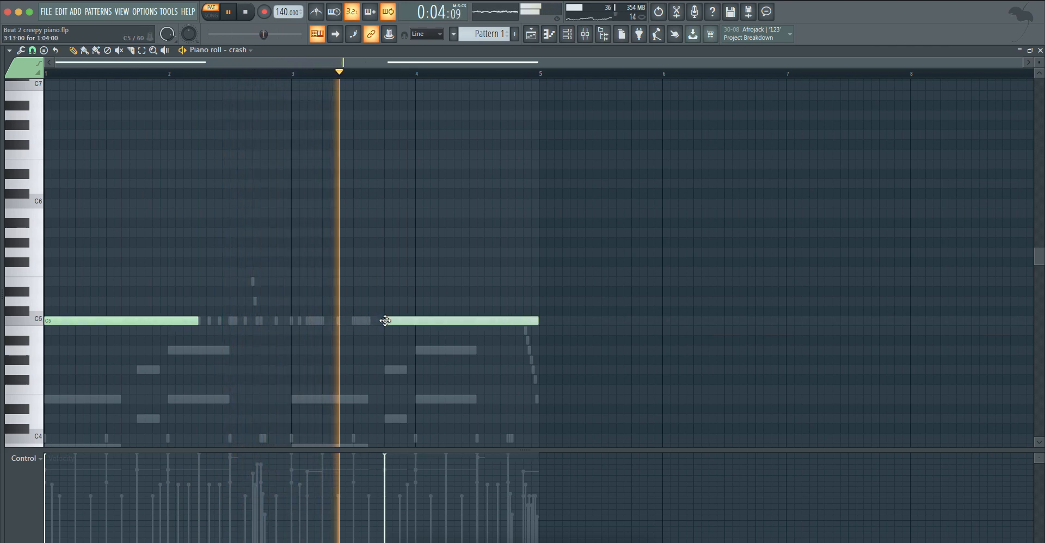
{"action": "left_click_drag", "start_coordinate": [531, 320], "coordinate": [503, 323]}
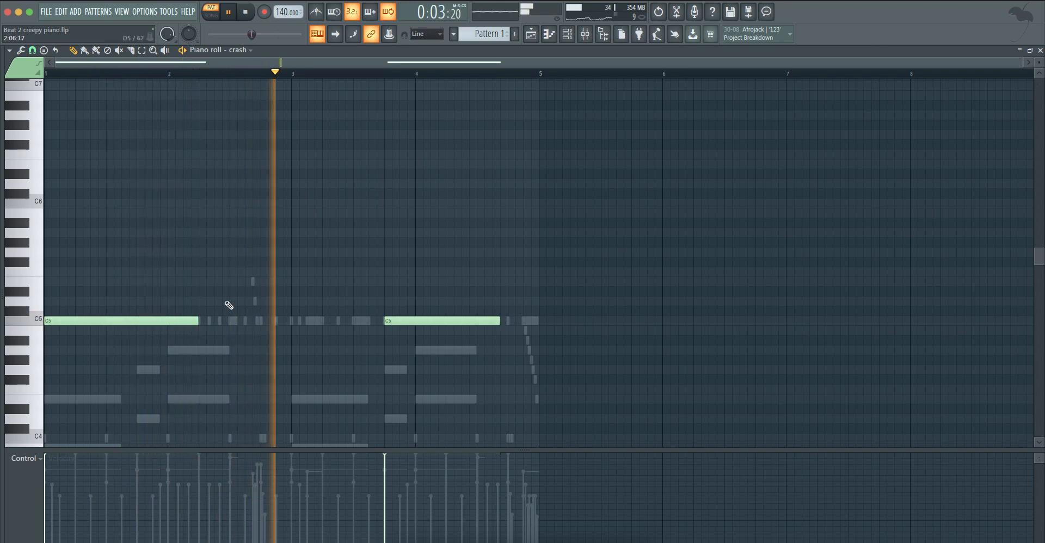
{"action": "left_click", "coordinate": [1040, 50]}
{"action": "left_click", "coordinate": [410, 201]}
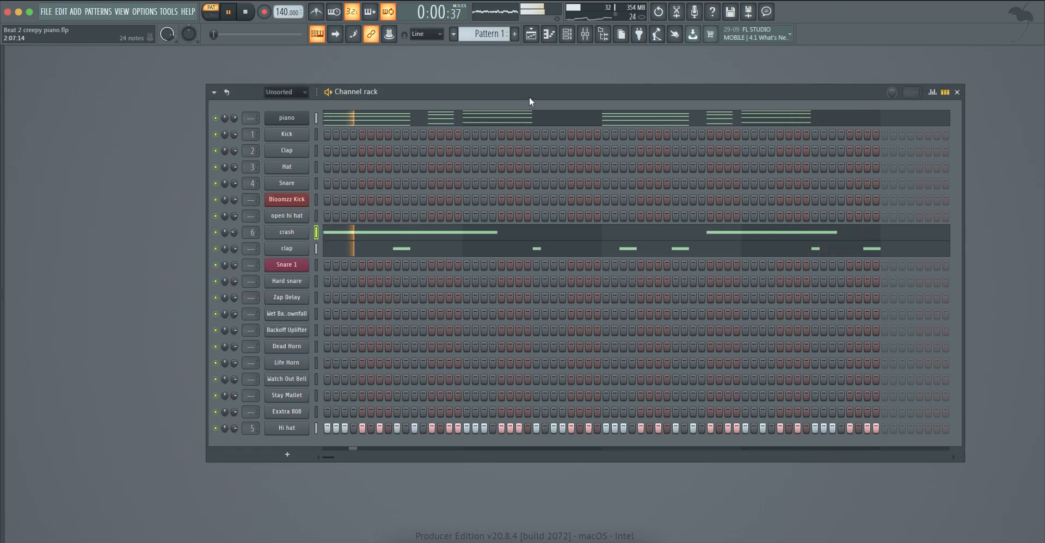
{"action": "key", "text": "space"}
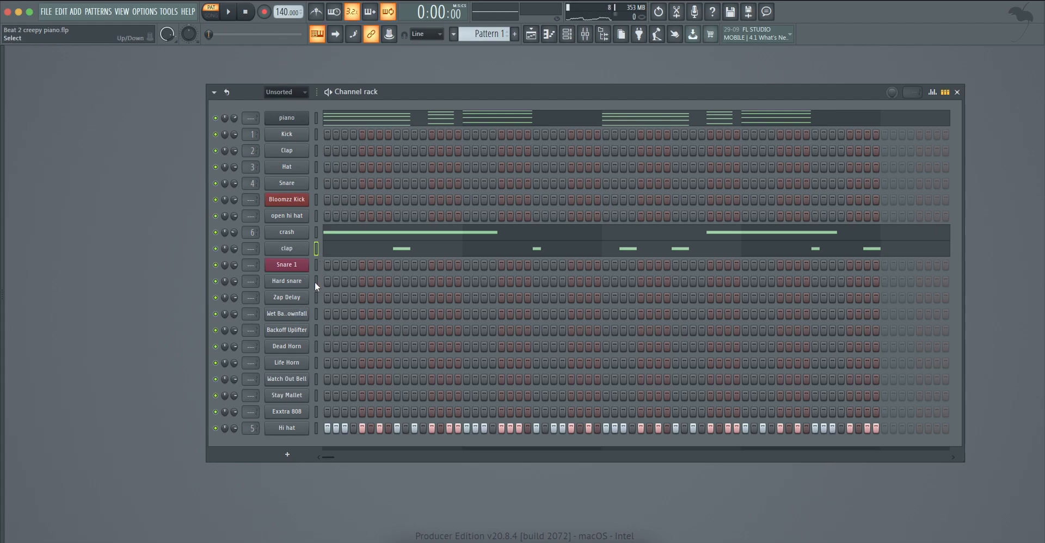
Copy the clap notes to the Hard snare channel and lower its volume to 43% while the pattern plays.
{"action": "left_click", "coordinate": [295, 280]}
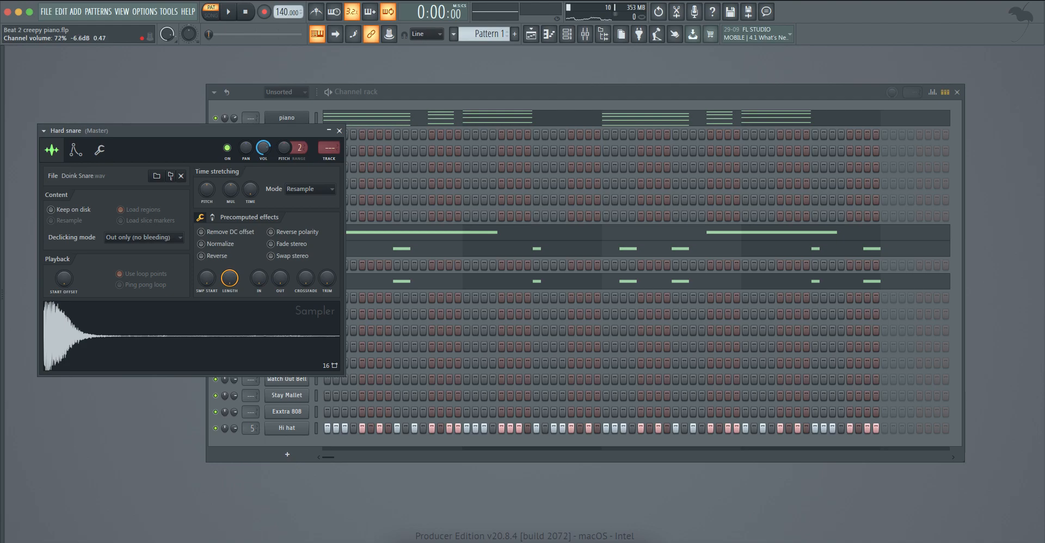
{"action": "key", "text": "space"}
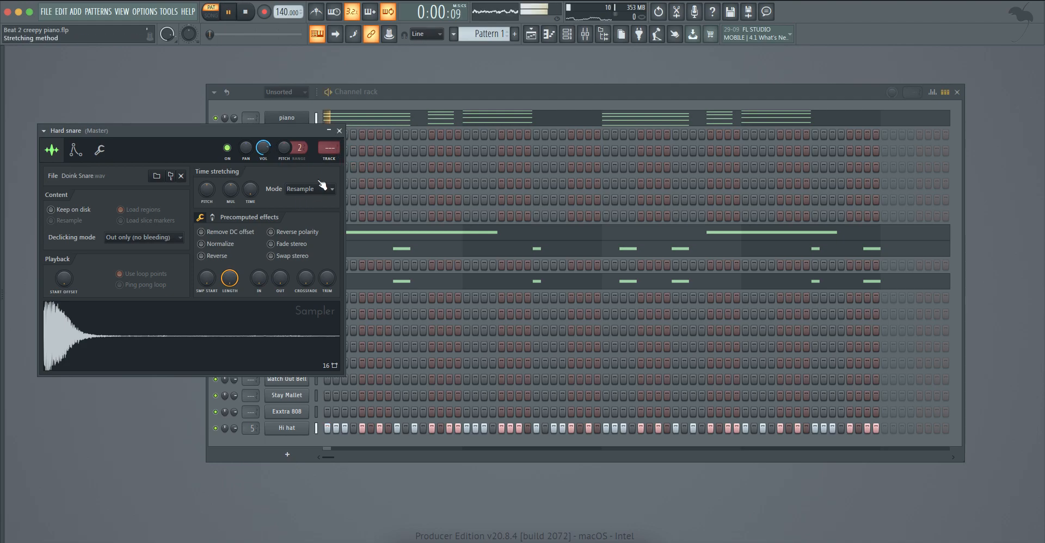
{"action": "left_click", "coordinate": [339, 131]}
{"action": "left_click_drag", "start_coordinate": [234, 281], "coordinate": [234, 306]}
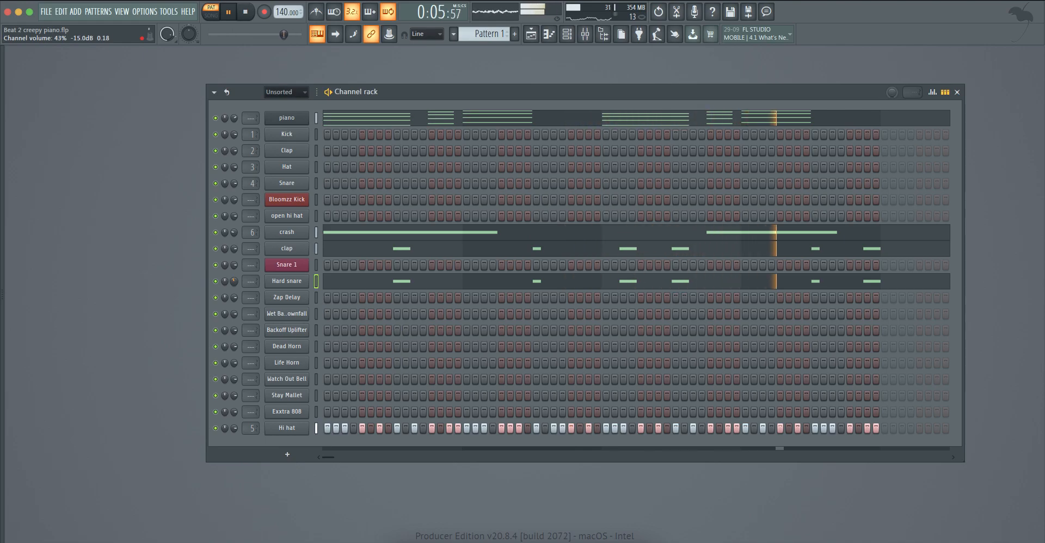
Route the Hard snare channel to mixer track 7, close its settings and stop the playback.
{"action": "left_click", "coordinate": [277, 281]}
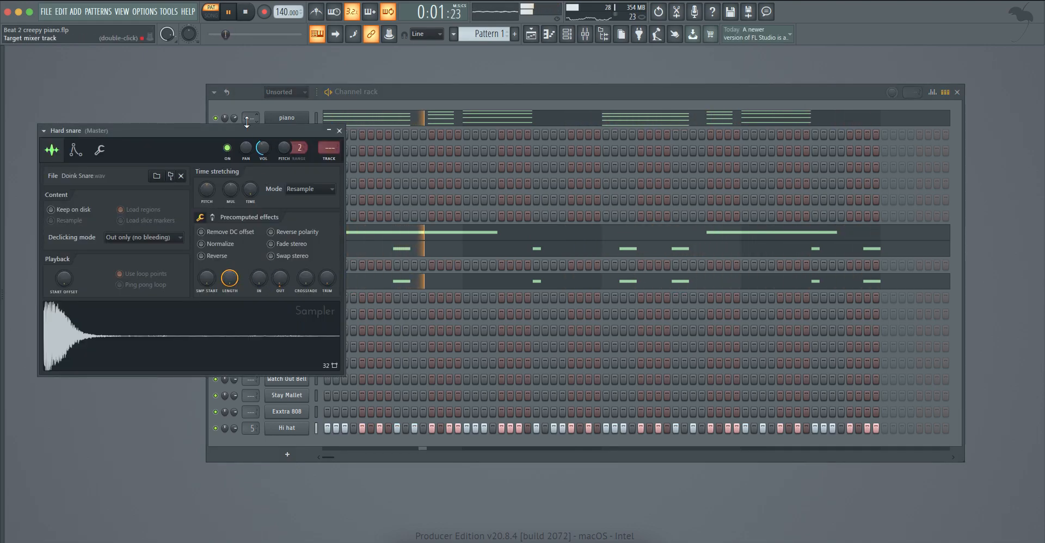
{"action": "left_click", "coordinate": [328, 148]}
{"action": "key", "text": "Escape"}
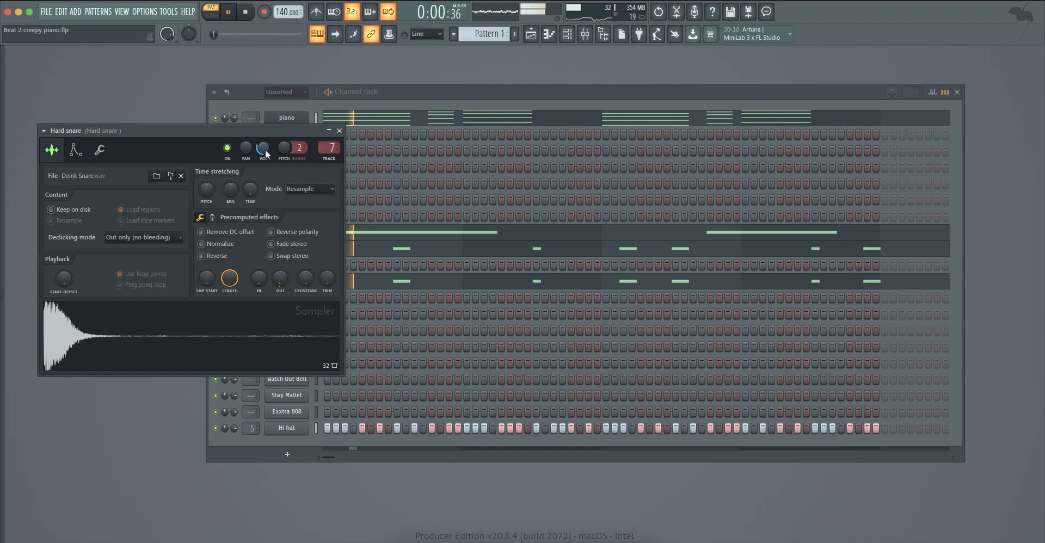
{"action": "left_click", "coordinate": [340, 131]}
{"action": "key", "text": "space"}
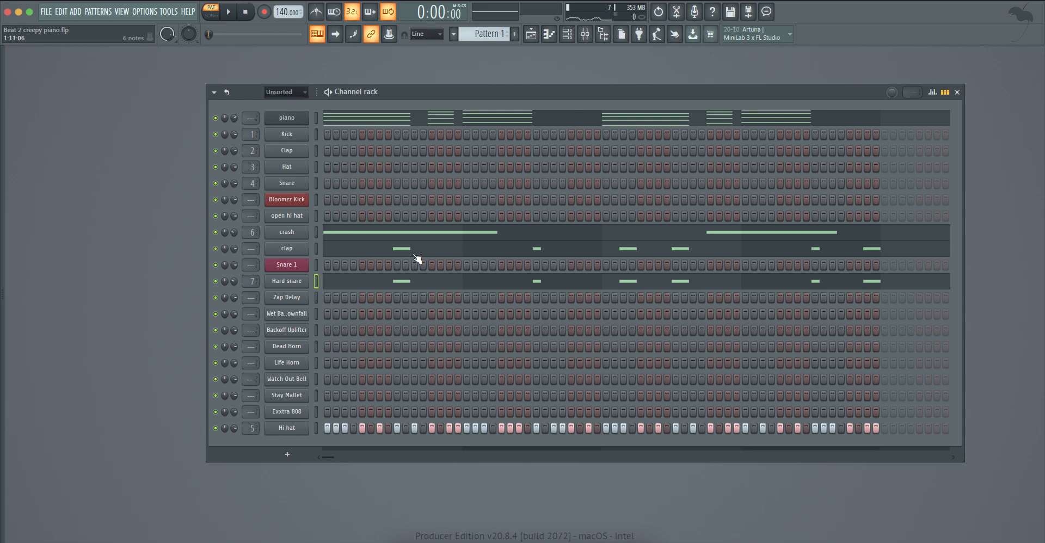
Play the pattern from the start to check how the hard snare layers with the clap.
{"action": "key", "text": "space"}
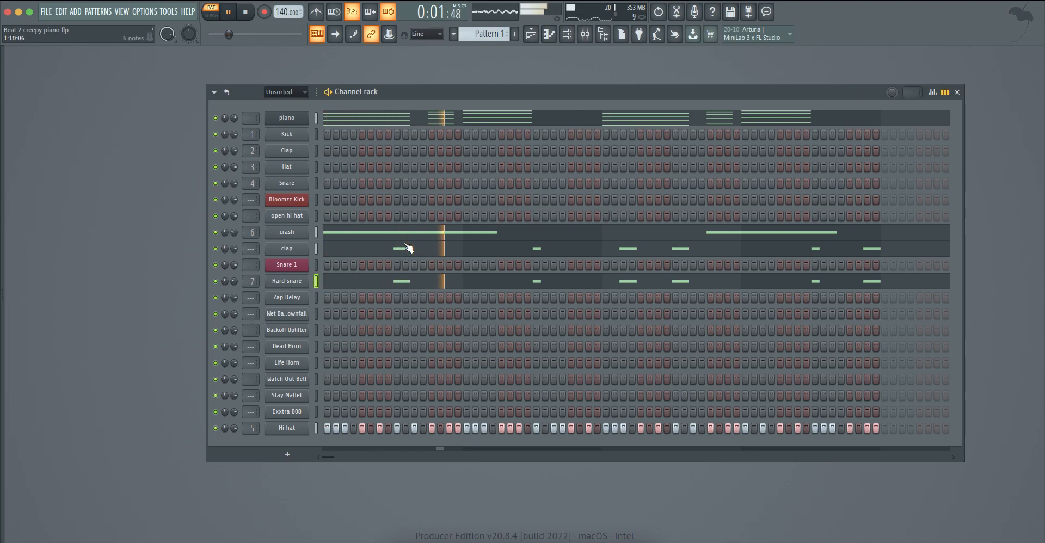
{"action": "key", "text": "space"}
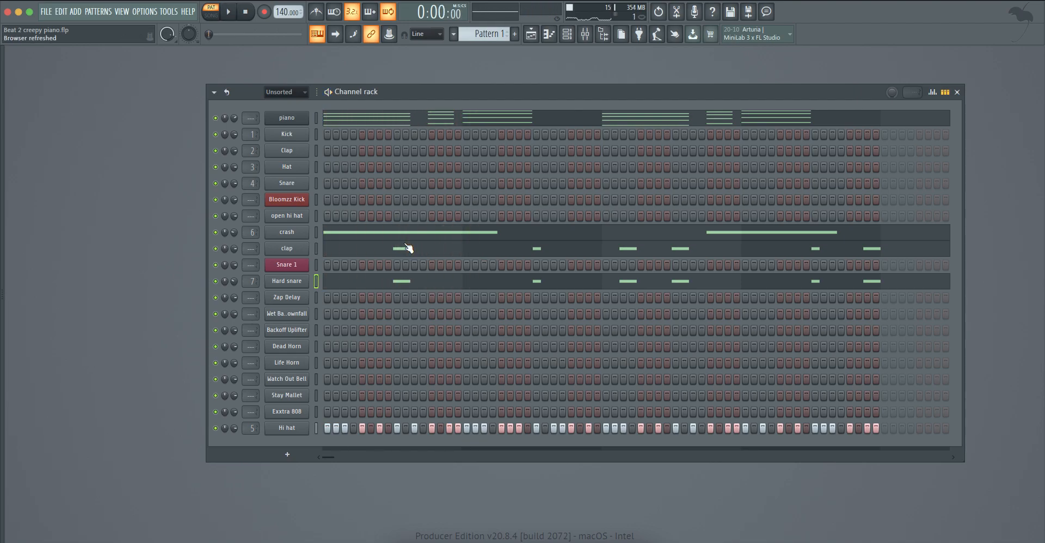
{"action": "key", "text": "space"}
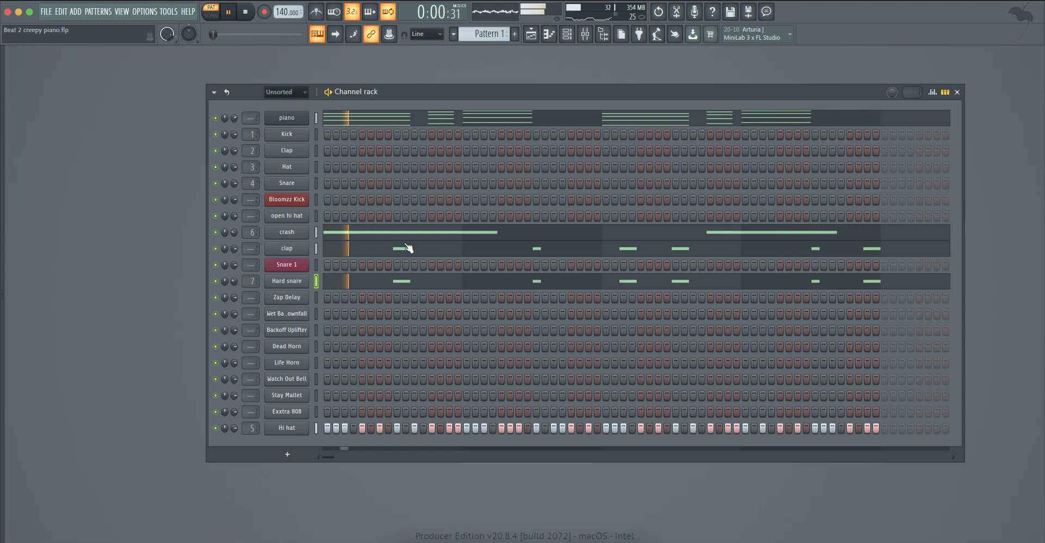
Listen to the pattern once more from the beginning and stop the playback.
{"action": "key", "text": "space"}
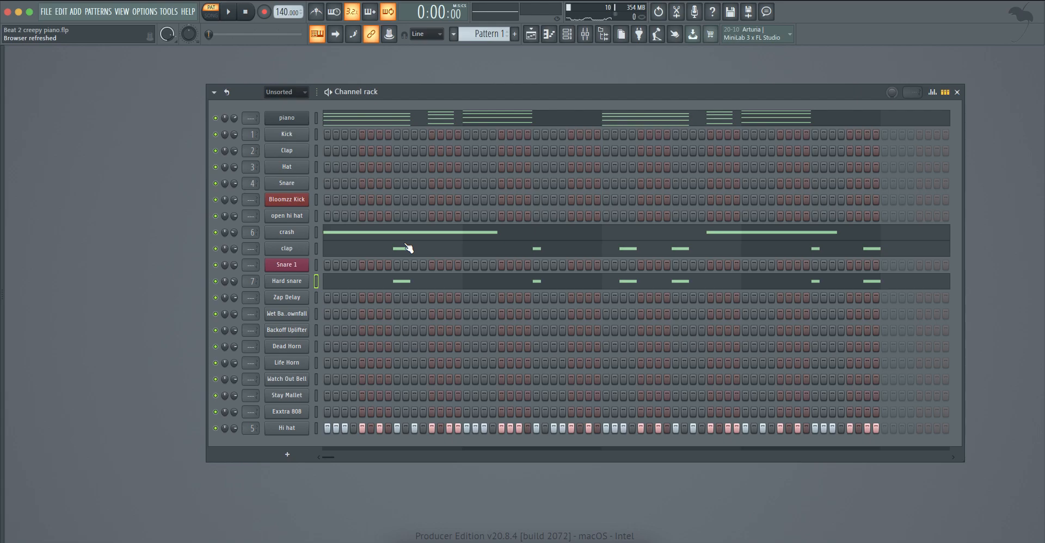
{"action": "key", "text": "space"}
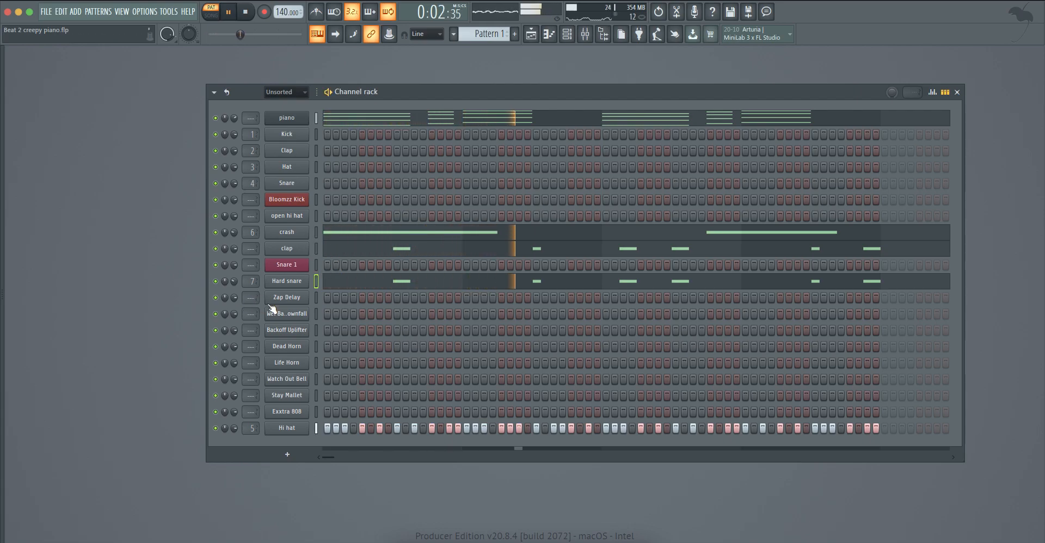
{"action": "key", "text": "space"}
Turn on the Zap Delay channel's volume envelope with maximum hold and 0% release, and route it to mixer track 8.
{"action": "left_click", "coordinate": [283, 298]}
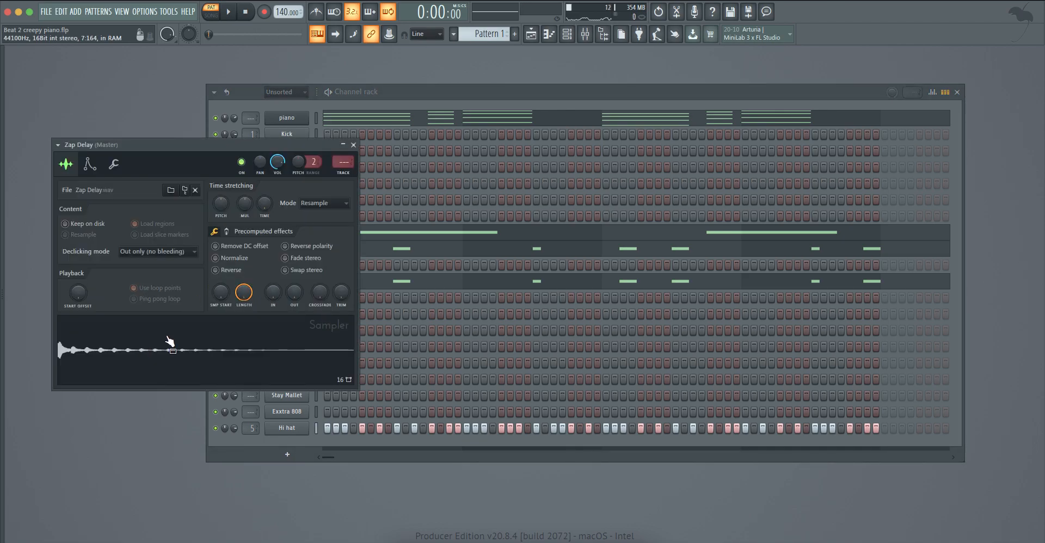
{"action": "left_click", "coordinate": [90, 164]}
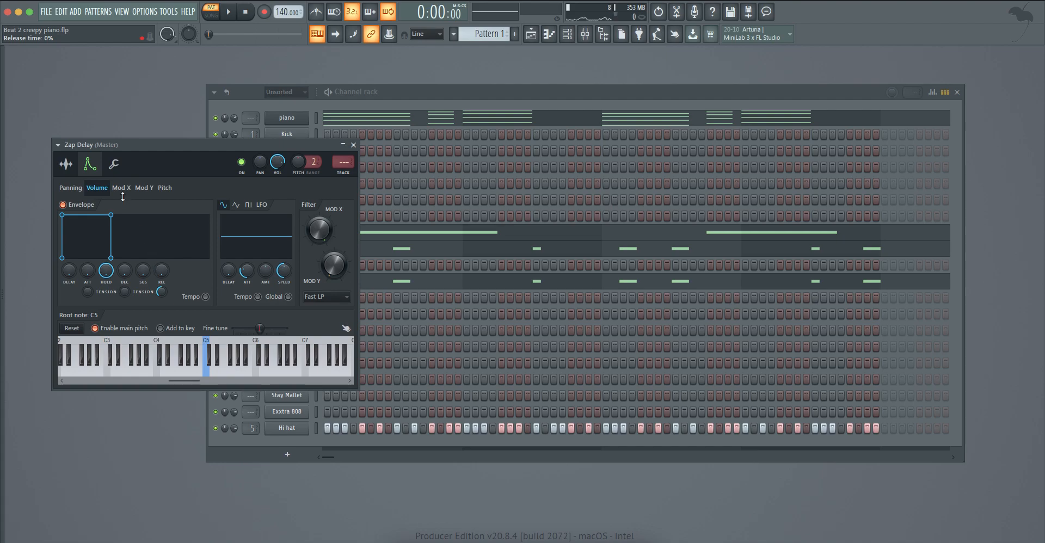
{"action": "left_click", "coordinate": [67, 164]}
{"action": "left_click", "coordinate": [343, 174]}
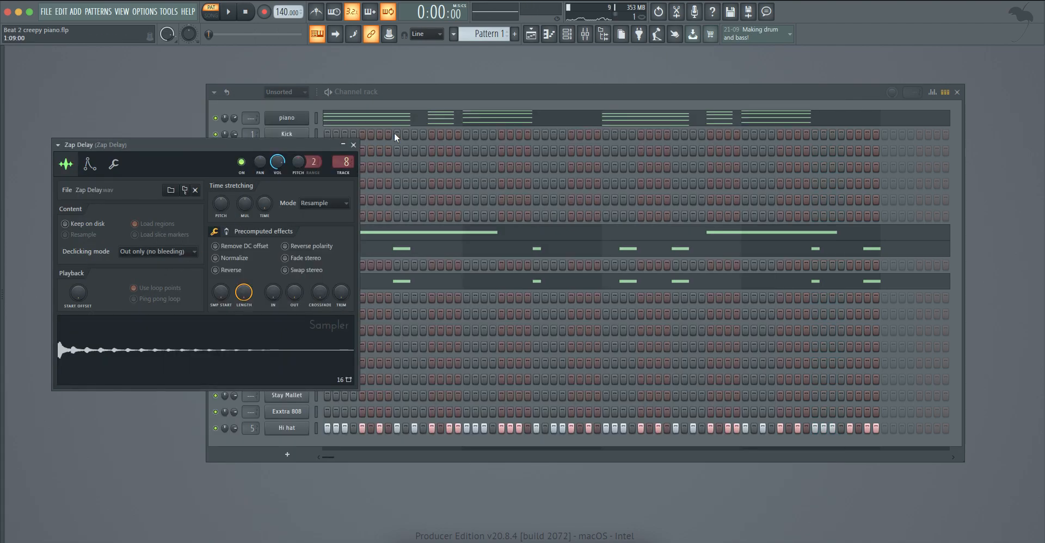
{"action": "left_click", "coordinate": [353, 145]}
Add a C5 Zap Delay note about 15 steps long on step 13 of bar 1 and lower its velocity during playback.
{"action": "right_click", "coordinate": [293, 298]}
{"action": "left_click", "coordinate": [326, 297]}
{"action": "scroll", "coordinate": [92, 356], "scroll_direction": "up", "scroll_amount": 3}
{"action": "key", "text": "space"}
{"action": "left_click_drag", "start_coordinate": [209, 223], "coordinate": [227, 224]}
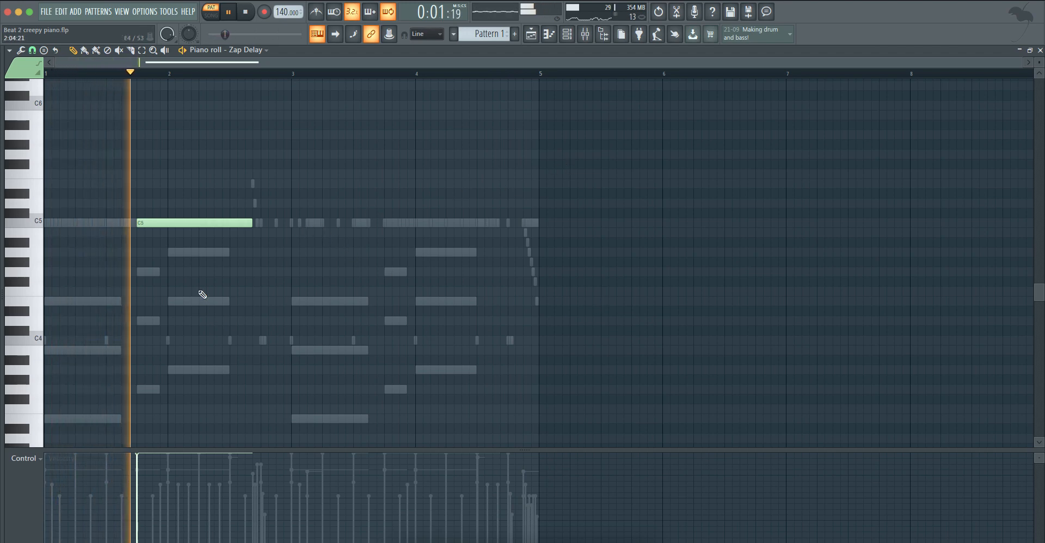
{"action": "scroll", "coordinate": [208, 223], "scroll_direction": "down", "scroll_amount": 5}
{"action": "key", "text": "space"}
{"action": "key", "text": "space"}
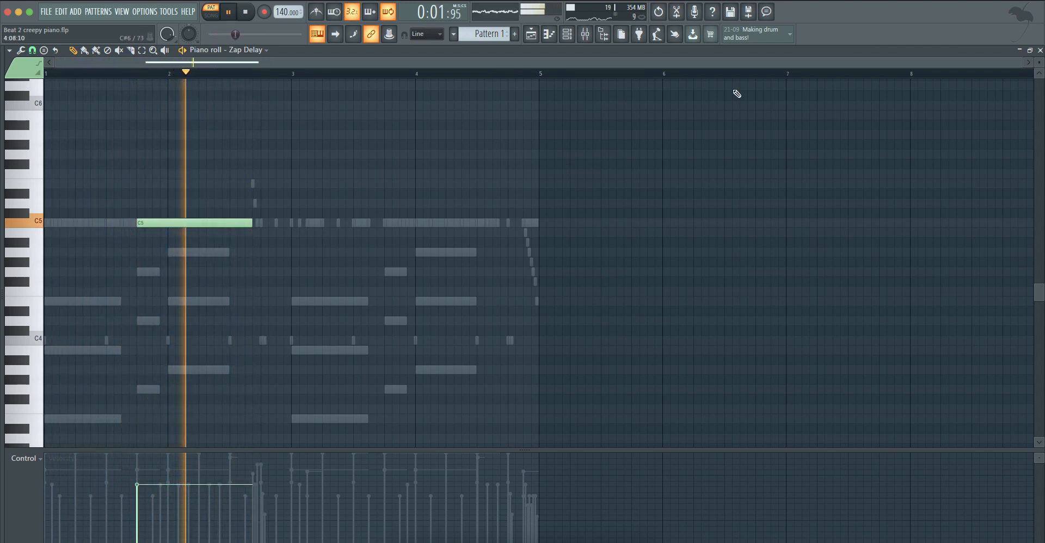
{"action": "left_click", "coordinate": [1039, 50]}
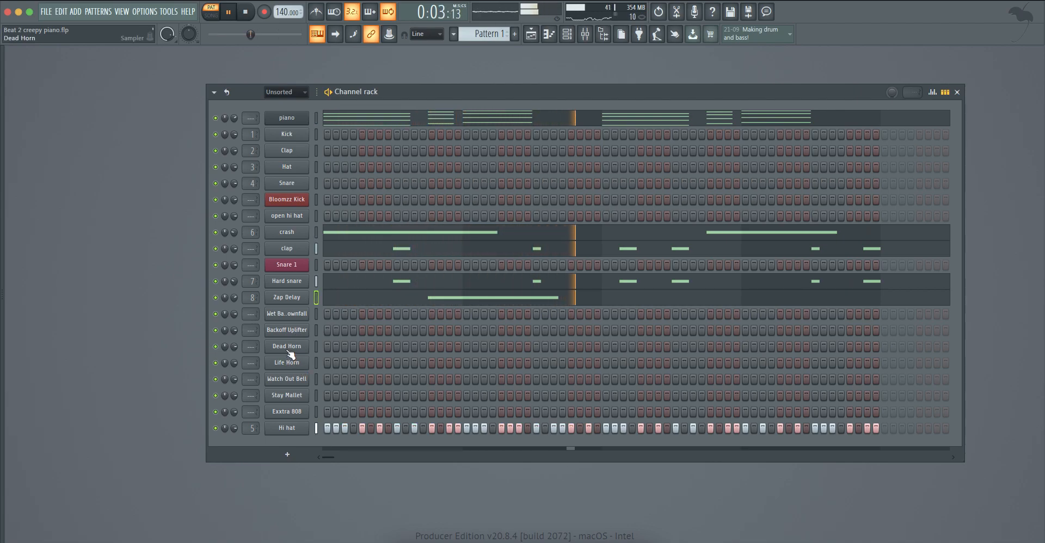
Stop playback and shape the open hi hat's volume envelope with maximum hold, 0% attack and 0% sustain.
{"action": "right_click", "coordinate": [308, 214]}
{"action": "left_click", "coordinate": [288, 216]}
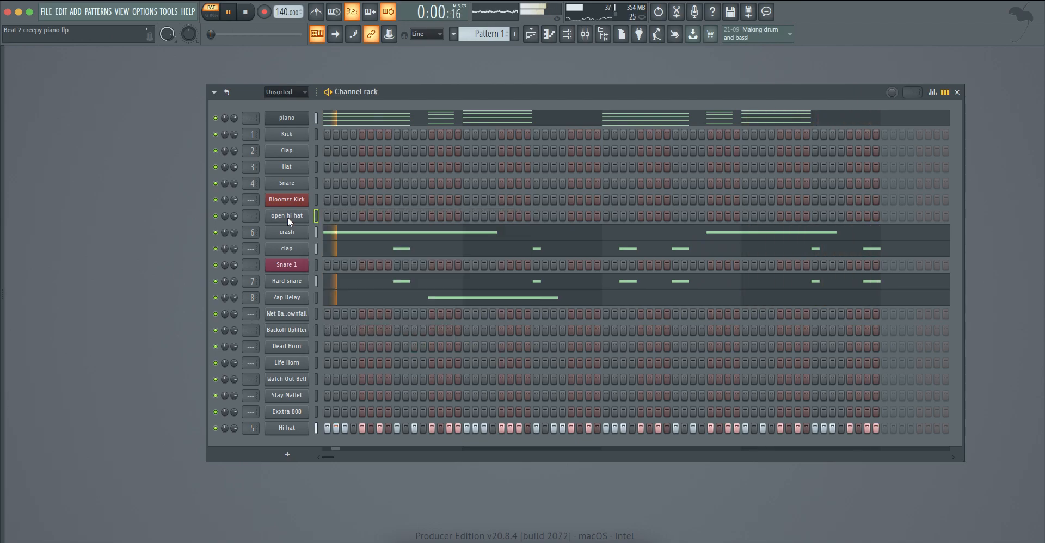
{"action": "left_click", "coordinate": [289, 217]}
{"action": "left_click", "coordinate": [132, 206]}
{"action": "key", "text": "space"}
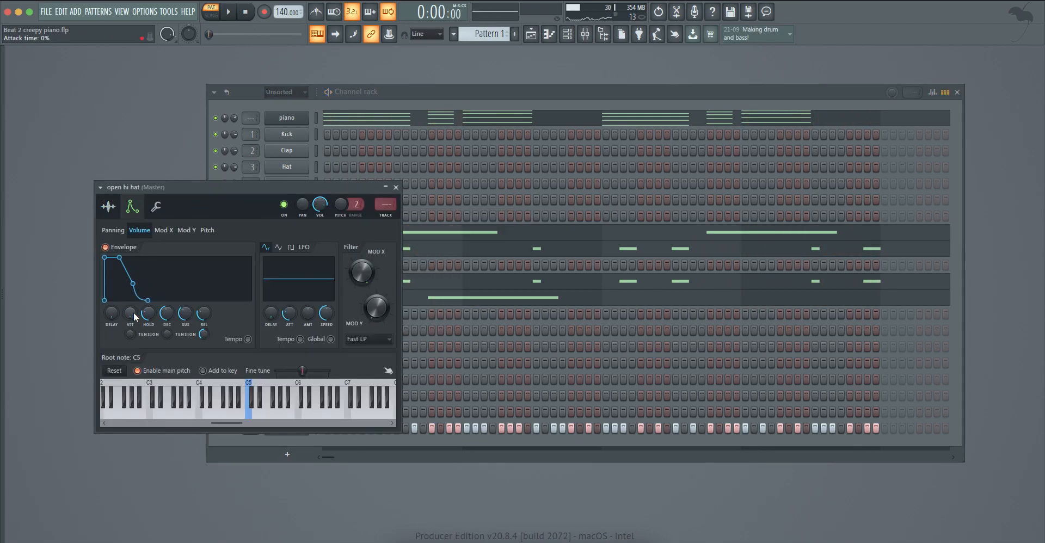
{"action": "left_click", "coordinate": [108, 205]}
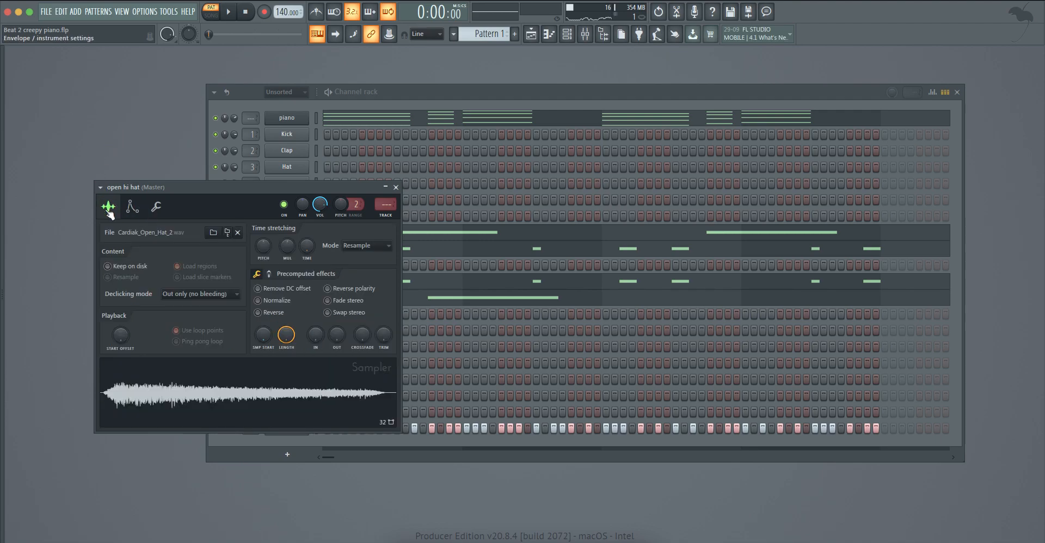
{"action": "left_click", "coordinate": [132, 207]}
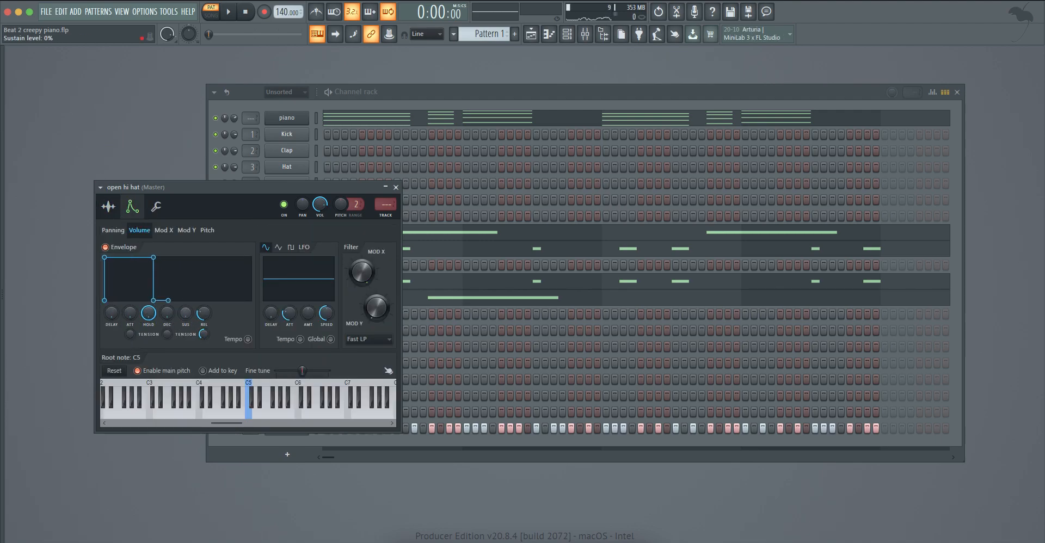
{"action": "left_click", "coordinate": [396, 188]}
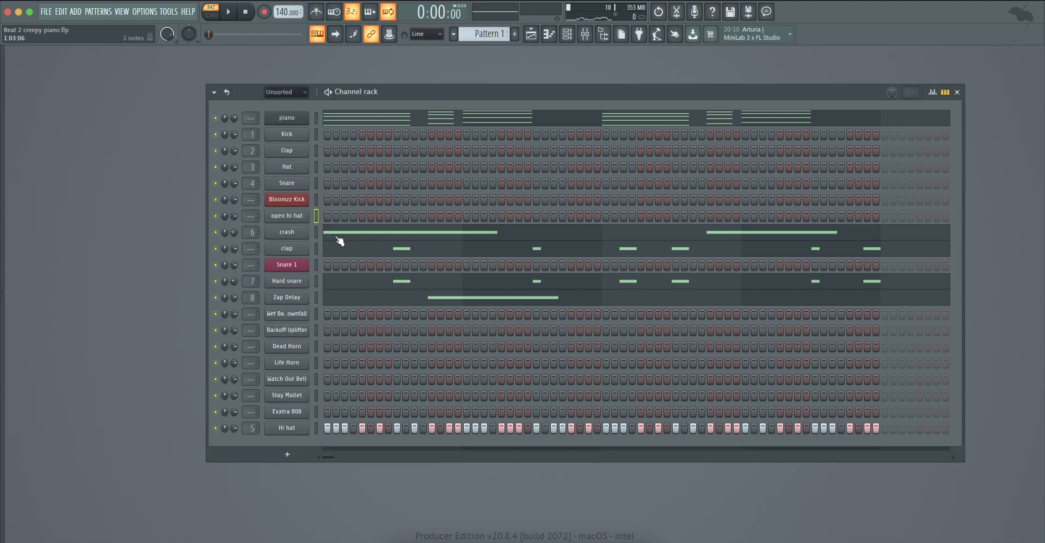
Add a B4 note on step 15 of bar 1 for the open hi hat and shorten it to one step.
{"action": "right_click", "coordinate": [304, 216]}
{"action": "left_click", "coordinate": [326, 214]}
{"action": "left_click", "coordinate": [155, 233]}
{"action": "scroll", "coordinate": [154, 247], "scroll_direction": "up", "scroll_amount": 2}
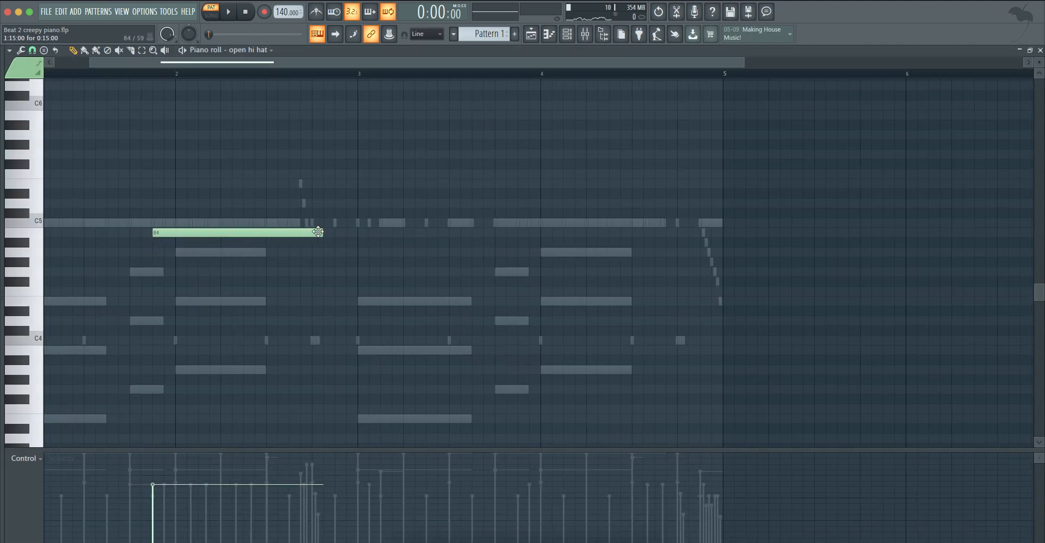
{"action": "left_click_drag", "start_coordinate": [306, 233], "coordinate": [151, 237]}
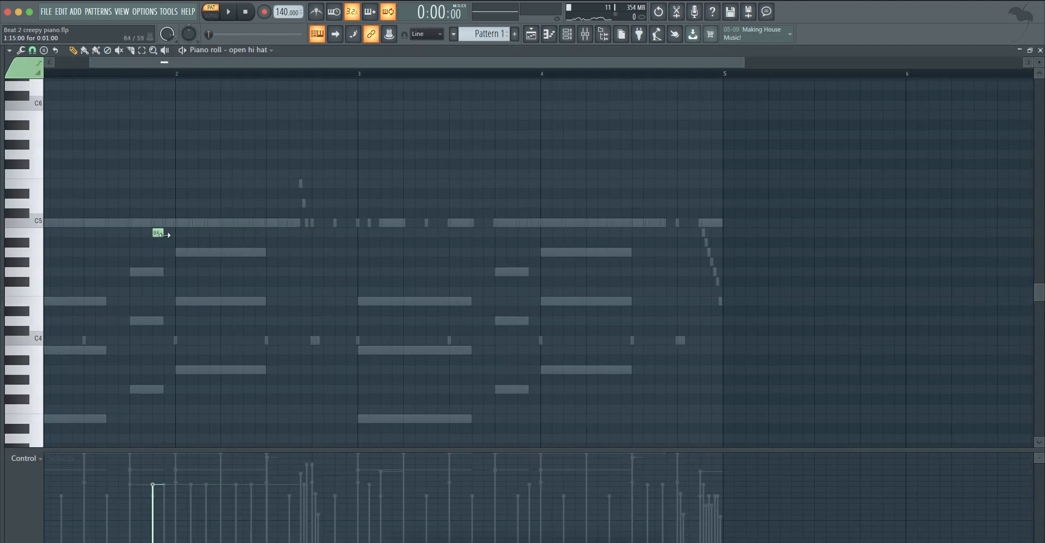
{"action": "scroll", "coordinate": [163, 243], "scroll_direction": "up", "scroll_amount": 3}
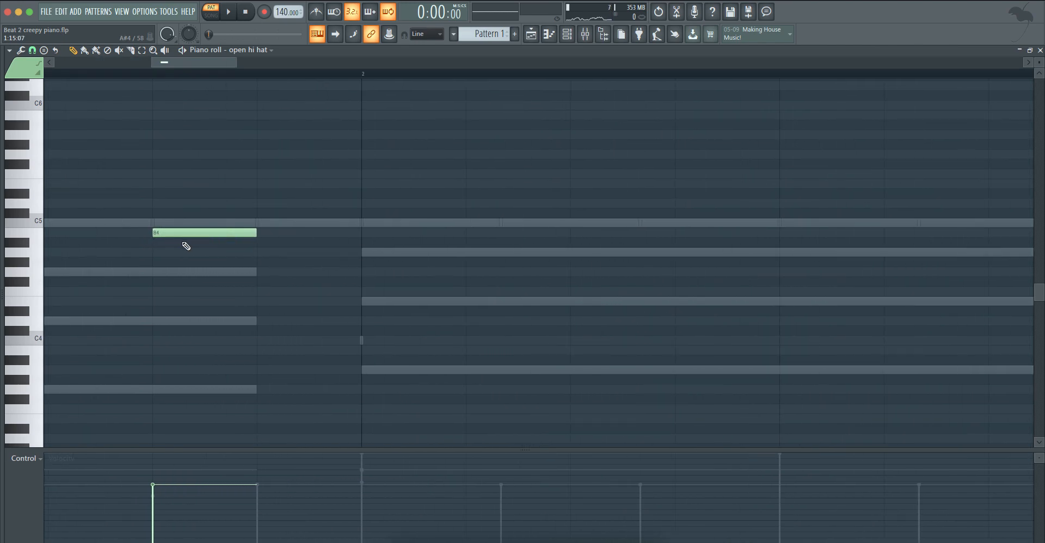
Move the open hi hat note to C5 on step 3 of bar 1, lengthen it to about 8 steps and maximize its velocity.
{"action": "scroll", "coordinate": [180, 245], "scroll_direction": "down", "scroll_amount": 5}
{"action": "left_click_drag", "start_coordinate": [156, 235], "coordinate": [2, 224]}
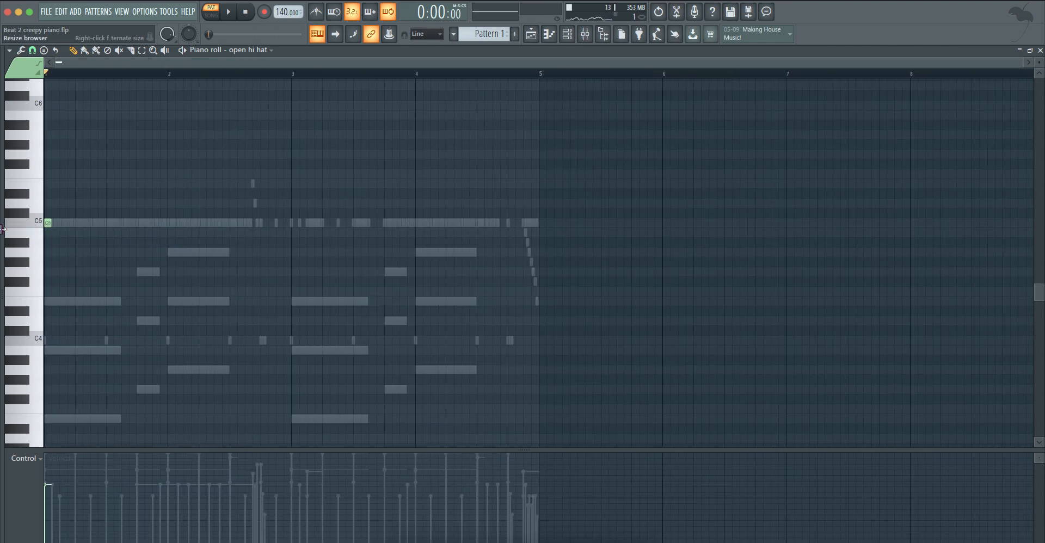
{"action": "scroll", "coordinate": [47, 235], "scroll_direction": "up", "scroll_amount": 6}
{"action": "left_click_drag", "start_coordinate": [74, 224], "coordinate": [204, 224]}
{"action": "scroll", "coordinate": [196, 233], "scroll_direction": "down", "scroll_amount": 2}
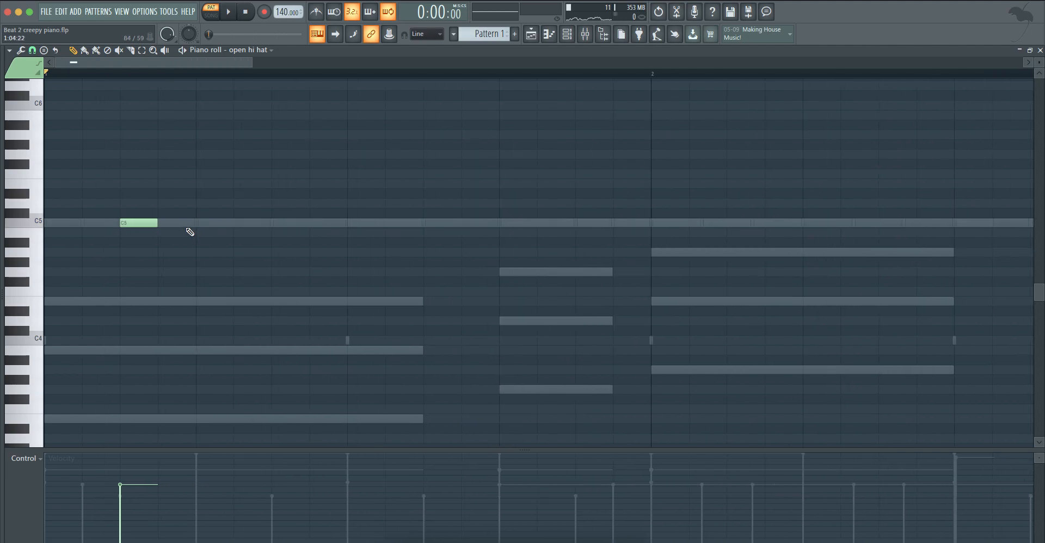
{"action": "scroll", "coordinate": [170, 226], "scroll_direction": "up", "scroll_amount": 5}
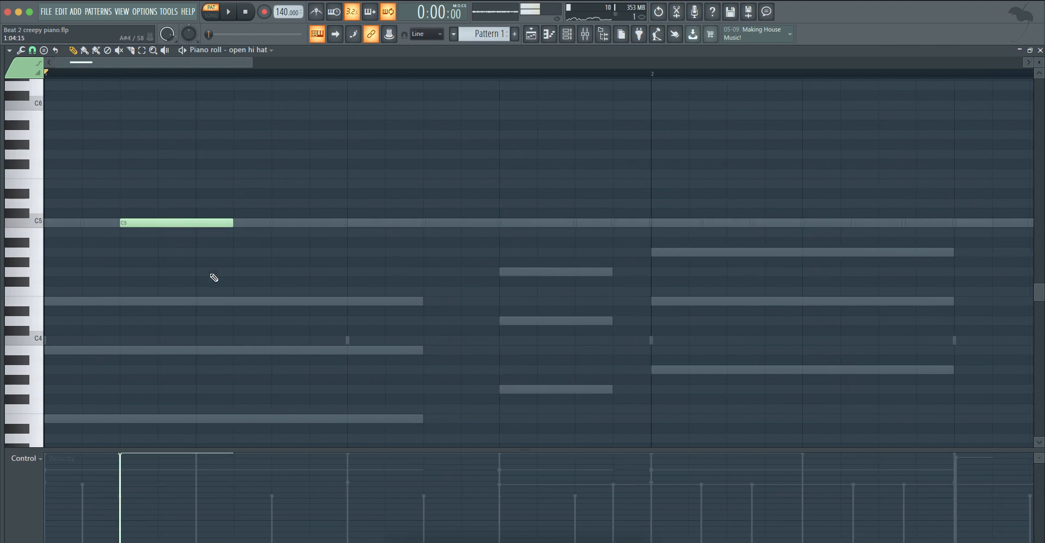
{"action": "left_click_drag", "start_coordinate": [244, 224], "coordinate": [431, 242]}
{"action": "scroll", "coordinate": [432, 243], "scroll_direction": "down", "scroll_amount": 4}
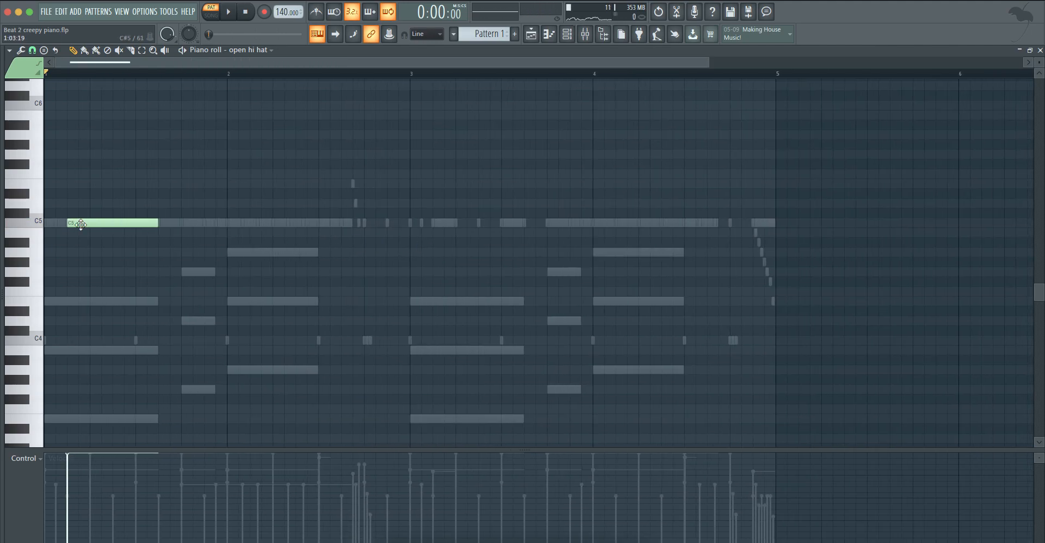
Lower the open hi hat channel's volume to 40% while checking it against the playing pattern.
{"action": "left_click", "coordinate": [567, 34]}
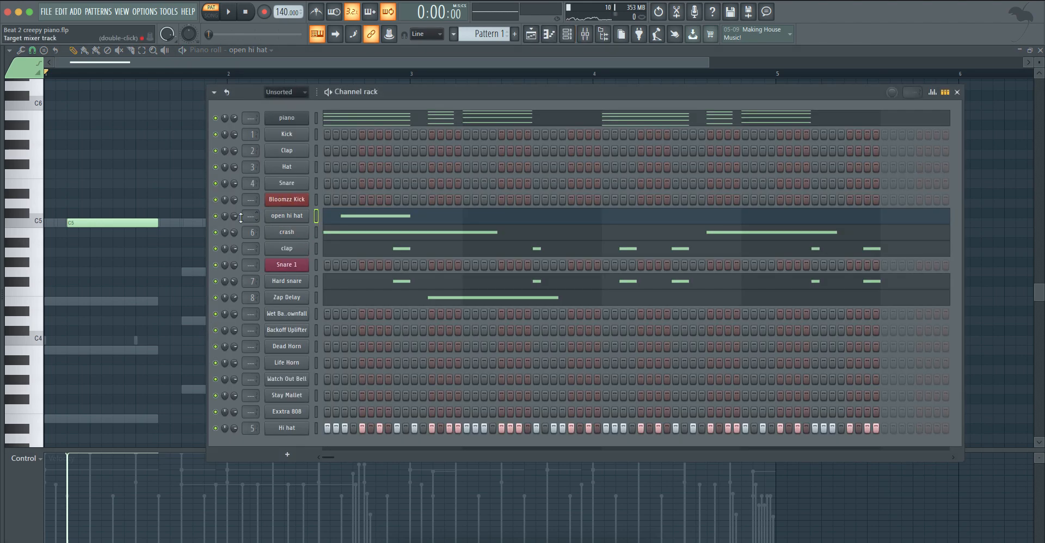
{"action": "key", "text": "space"}
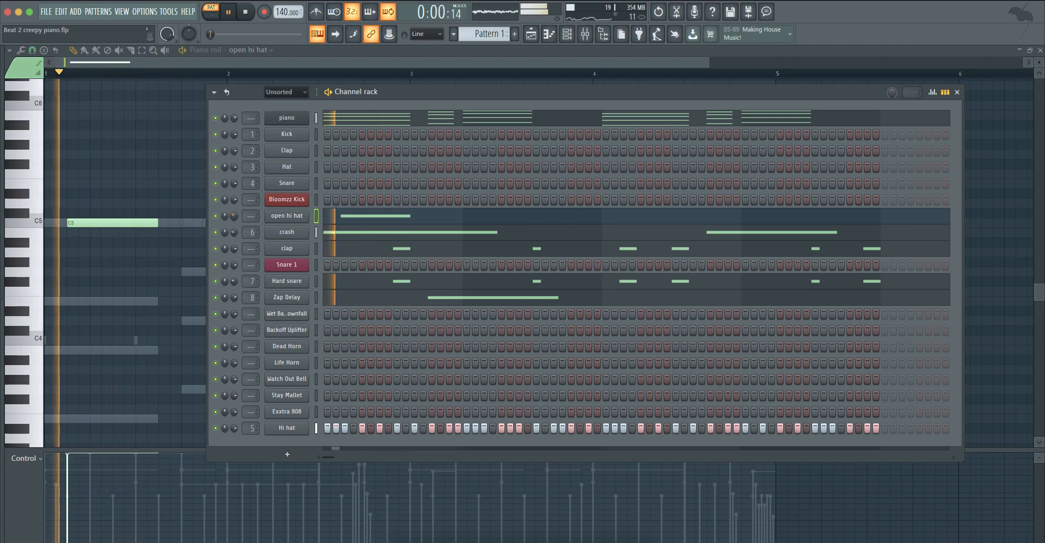
{"action": "key", "text": "space"}
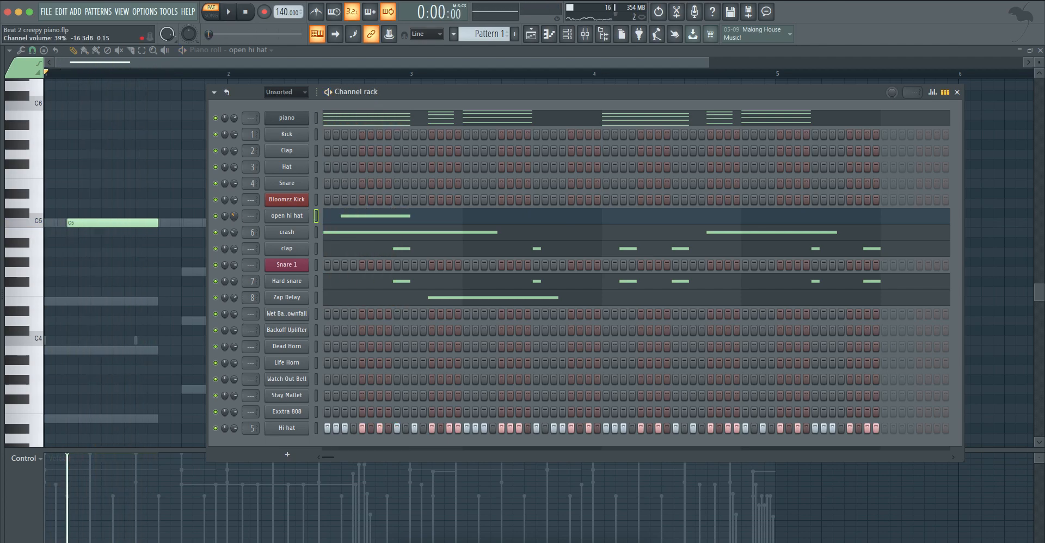
{"action": "key", "text": "space"}
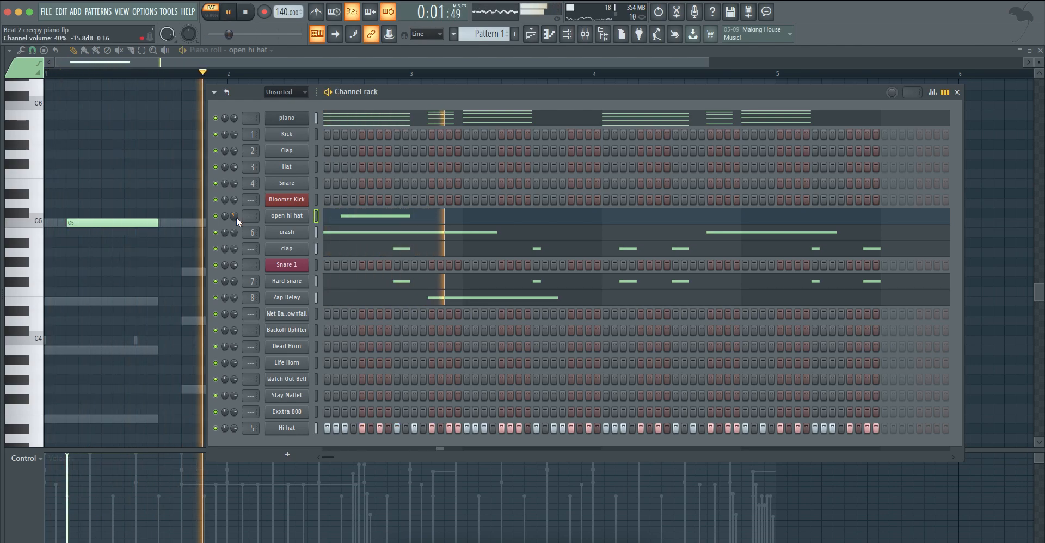
Route the open hi hat channel to mixer track 9 and close its settings.
{"action": "left_click", "coordinate": [284, 218]}
{"action": "key", "text": "ctrl+l"}
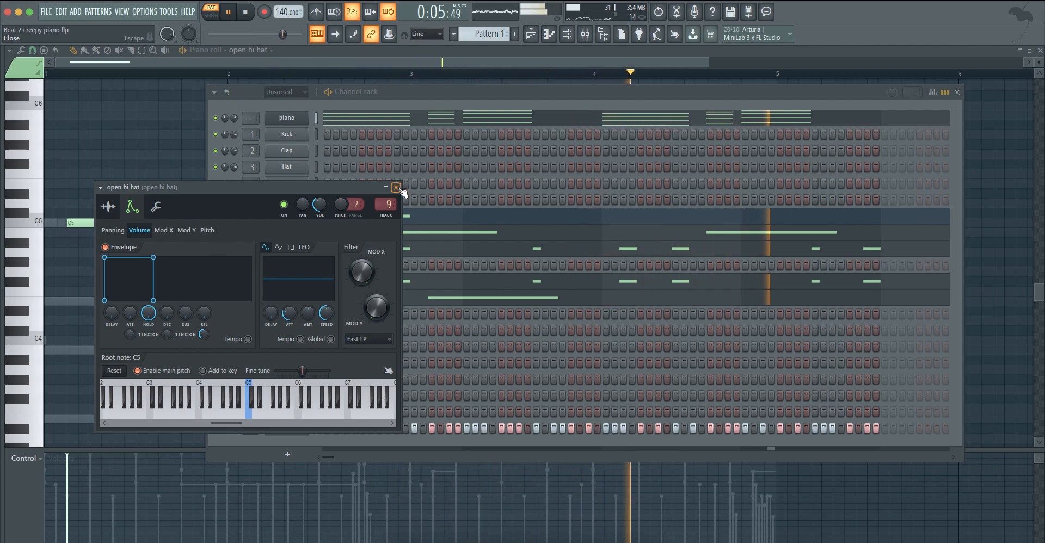
{"action": "left_click", "coordinate": [396, 187]}
Copy the open hi hat's C5 note to step 15 of bar 3 in its piano roll.
{"action": "right_click", "coordinate": [292, 219]}
{"action": "left_click", "coordinate": [329, 217]}
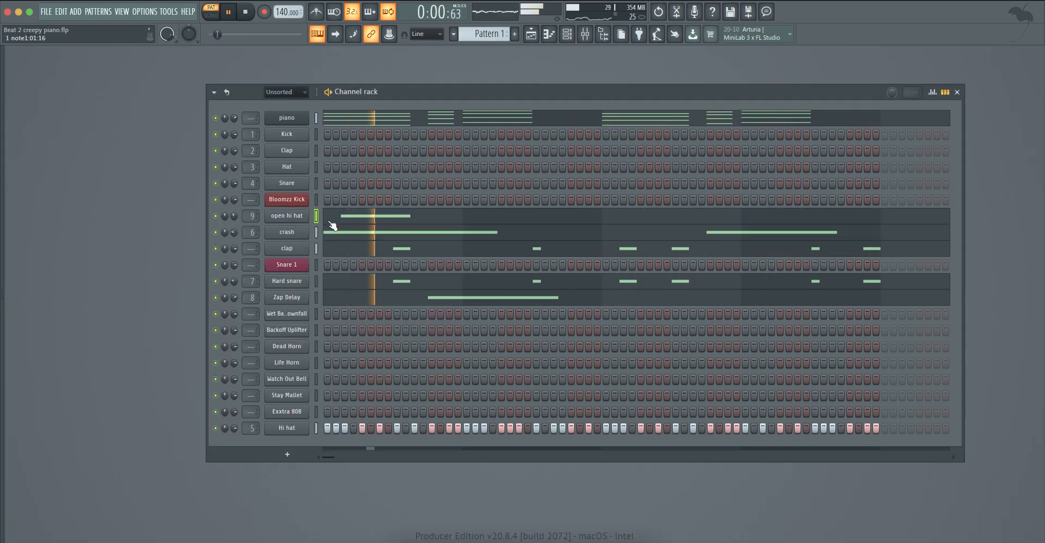
{"action": "right_click", "coordinate": [288, 220]}
{"action": "left_click", "coordinate": [329, 219]}
{"action": "scroll", "coordinate": [415, 232], "scroll_direction": "down", "scroll_amount": 2}
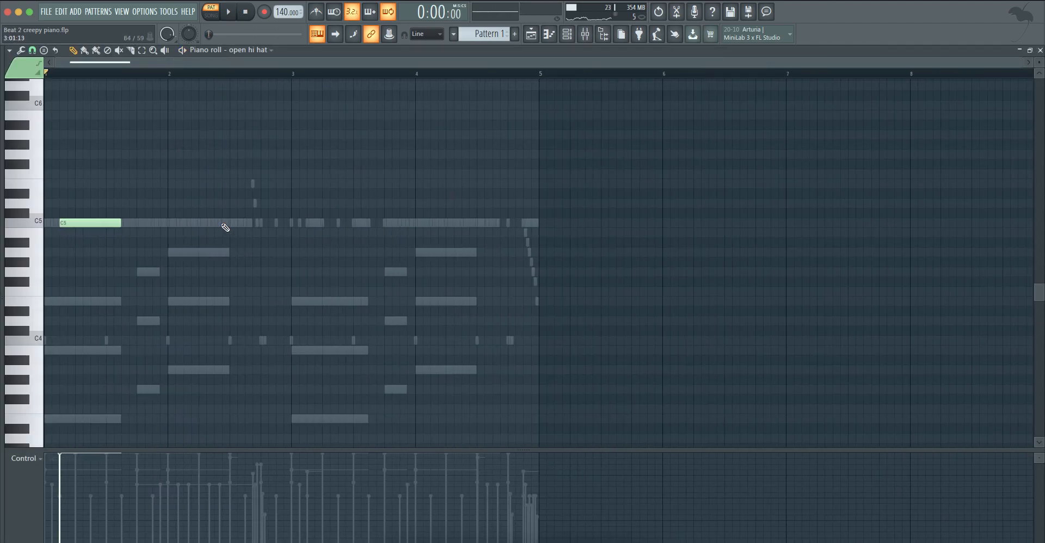
{"action": "left_click_drag", "start_coordinate": [92, 224], "coordinate": [433, 221]}
Audition the copied open hi hat from bar 3 and save the project.
{"action": "left_click", "coordinate": [355, 72]}
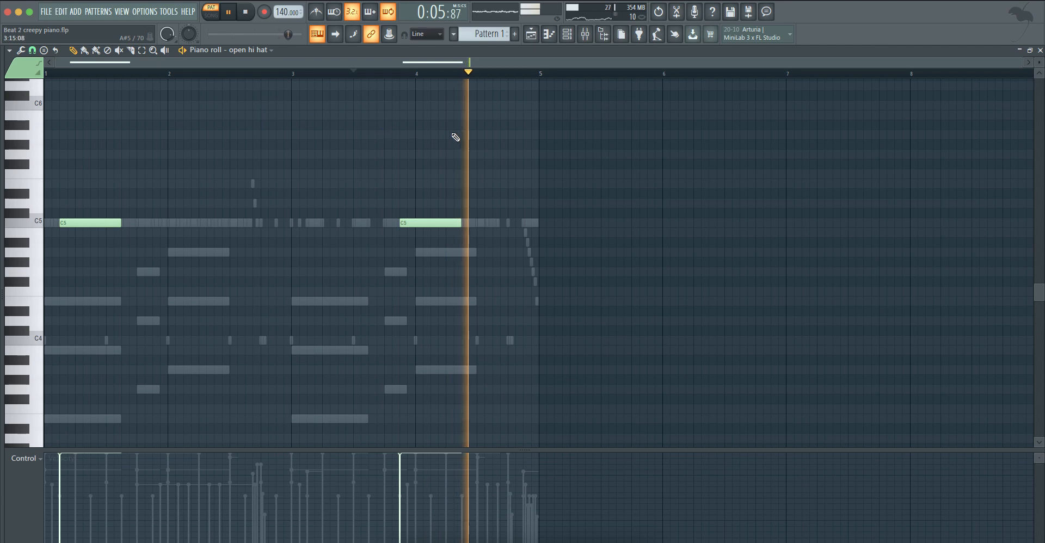
{"action": "left_click", "coordinate": [313, 74]}
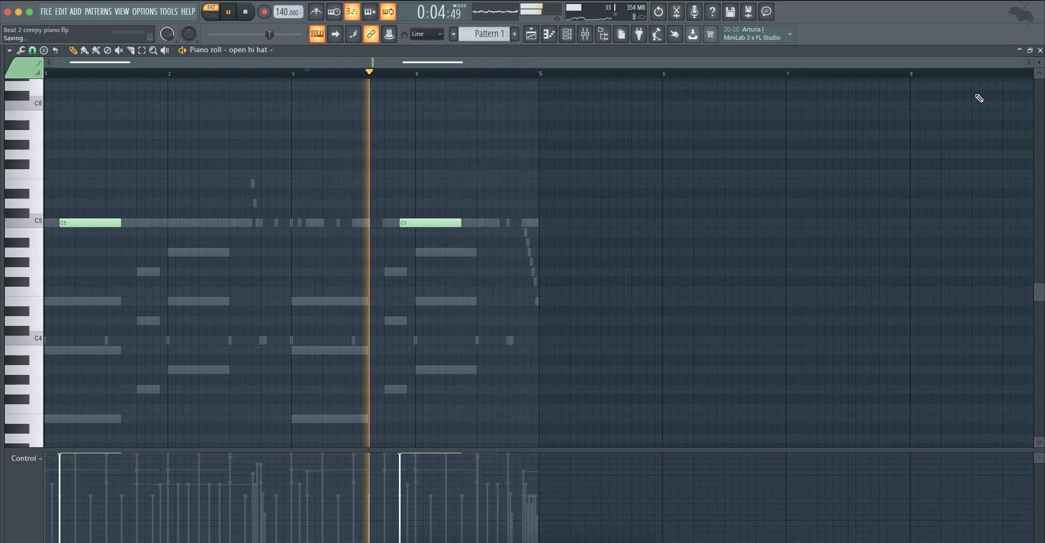
{"action": "left_click", "coordinate": [1039, 51]}
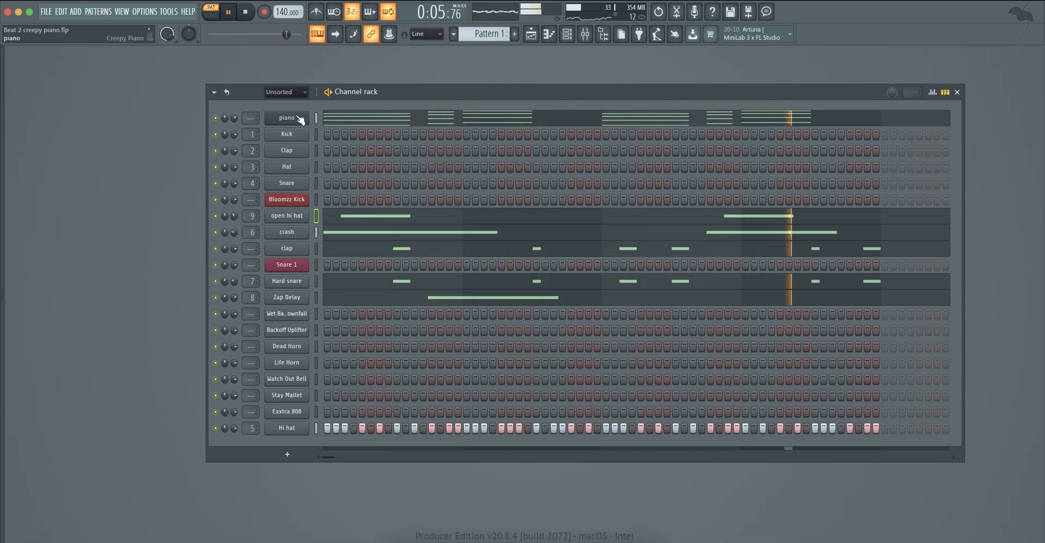
{"action": "key", "text": "space"}
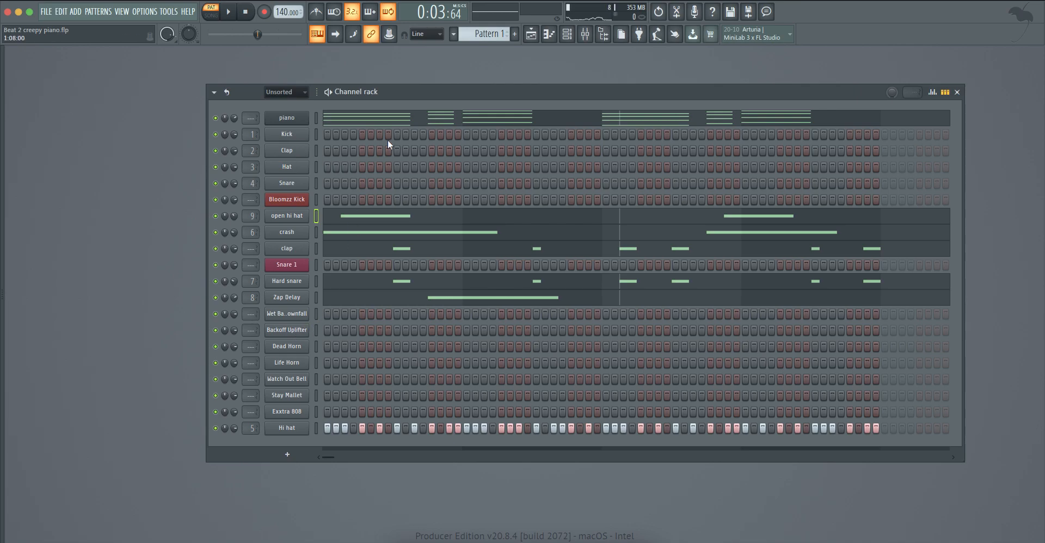
Route the clap channel to mixer track 10 while the pattern plays, and hide the mixer.
{"action": "key", "text": "space"}
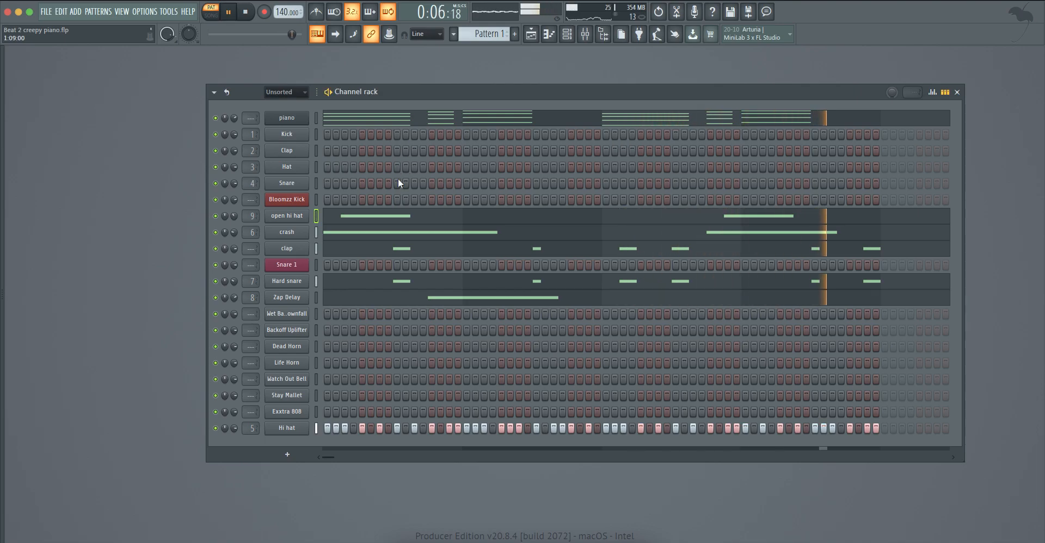
{"action": "left_click", "coordinate": [287, 248]}
{"action": "key", "text": "ctrl+l"}
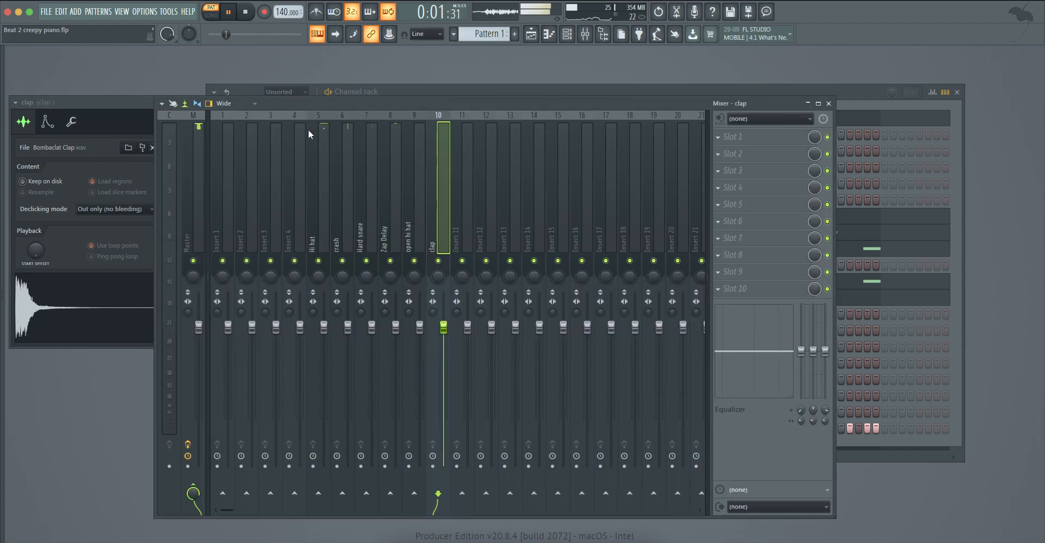
{"action": "left_click", "coordinate": [808, 104]}
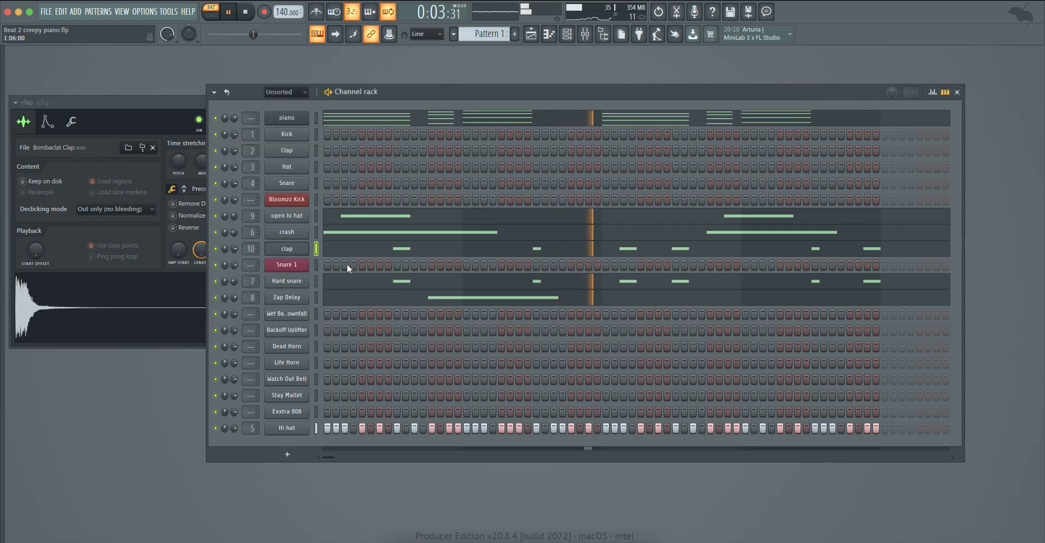
Route the Snare 1 channel to mixer track 11, hide the mixer and stop the playback.
{"action": "left_click", "coordinate": [289, 266]}
{"action": "key", "text": "ctrl+l"}
{"action": "left_click", "coordinate": [825, 103]}
{"action": "key", "text": "space"}
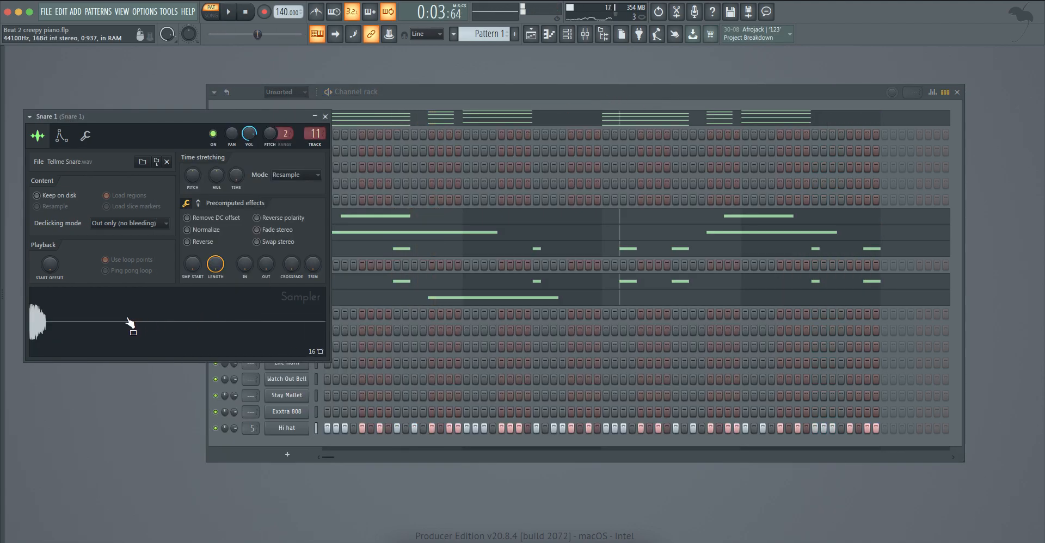
Place a C5 note at step 7 of bar 1 in the Snare 1 channel's piano roll.
{"action": "left_click", "coordinate": [325, 116]}
{"action": "right_click", "coordinate": [308, 268]}
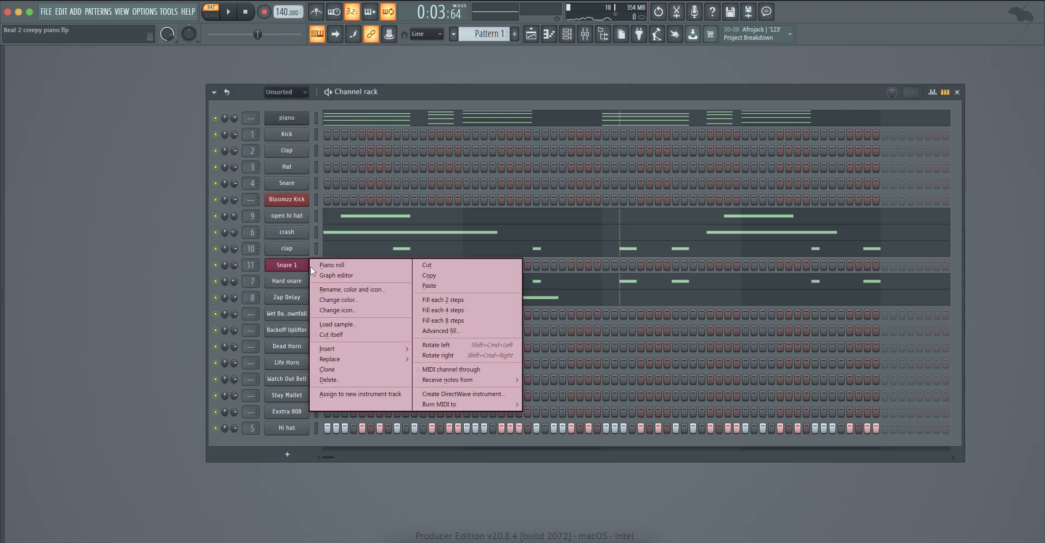
{"action": "left_click", "coordinate": [329, 266]}
{"action": "scroll", "coordinate": [43, 262], "scroll_direction": "up", "scroll_amount": 3}
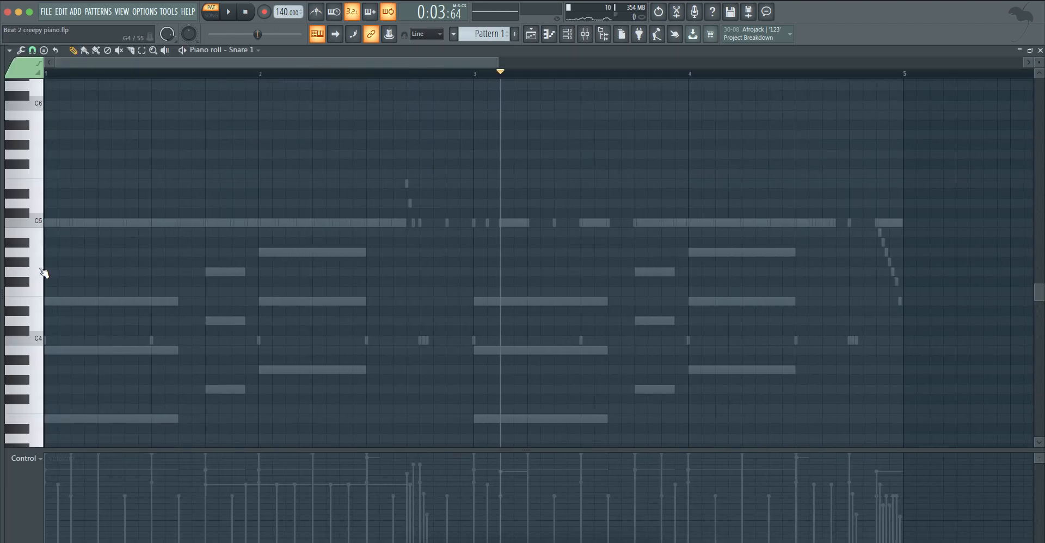
{"action": "left_click", "coordinate": [150, 223]}
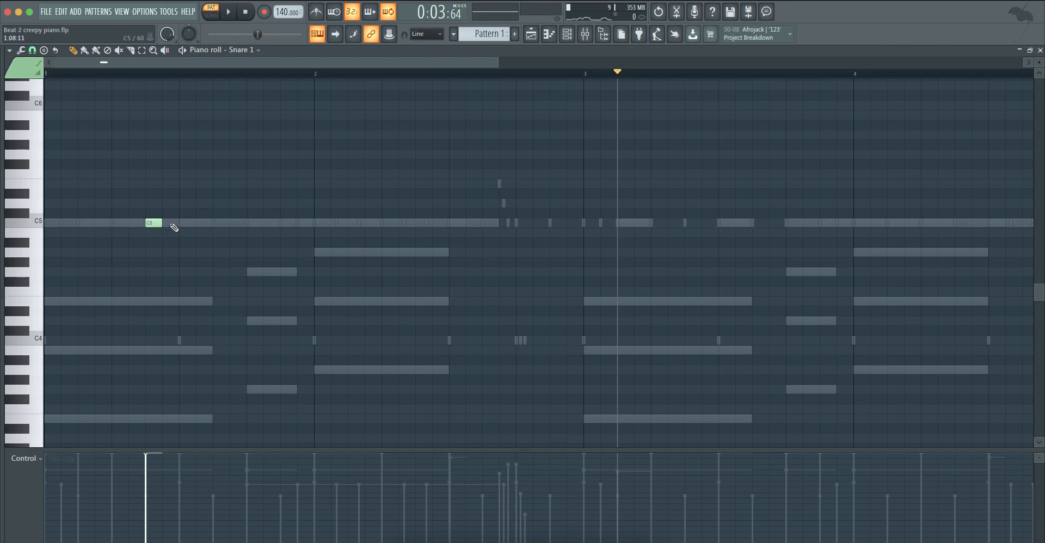
Add a matching C5 snare note at step 7 of bar 3 during playback, and save the project.
{"action": "left_click", "coordinate": [246, 13]}
{"action": "left_click", "coordinate": [244, 17]}
{"action": "key", "text": "space"}
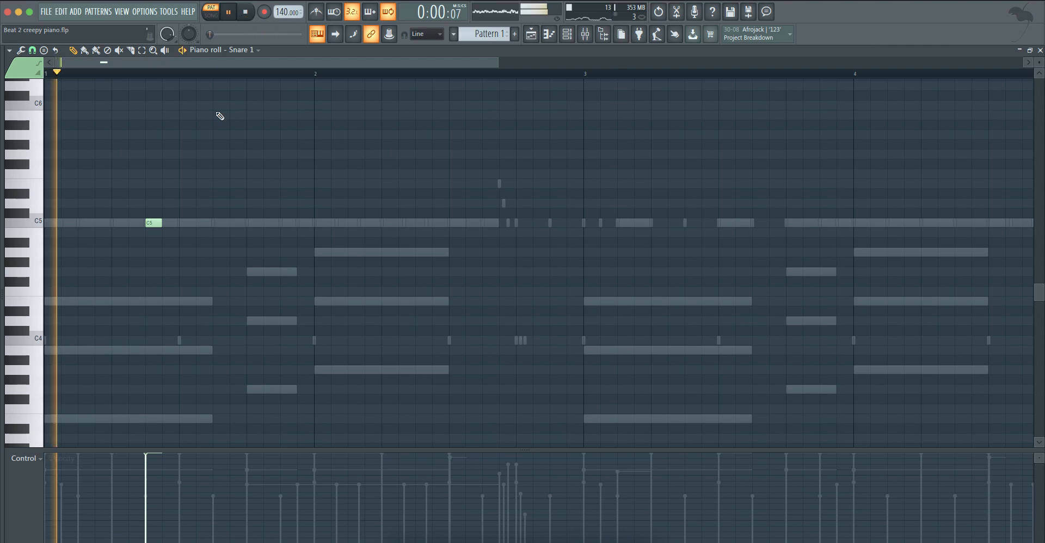
{"action": "left_click_drag", "start_coordinate": [287, 205], "coordinate": [727, 229]}
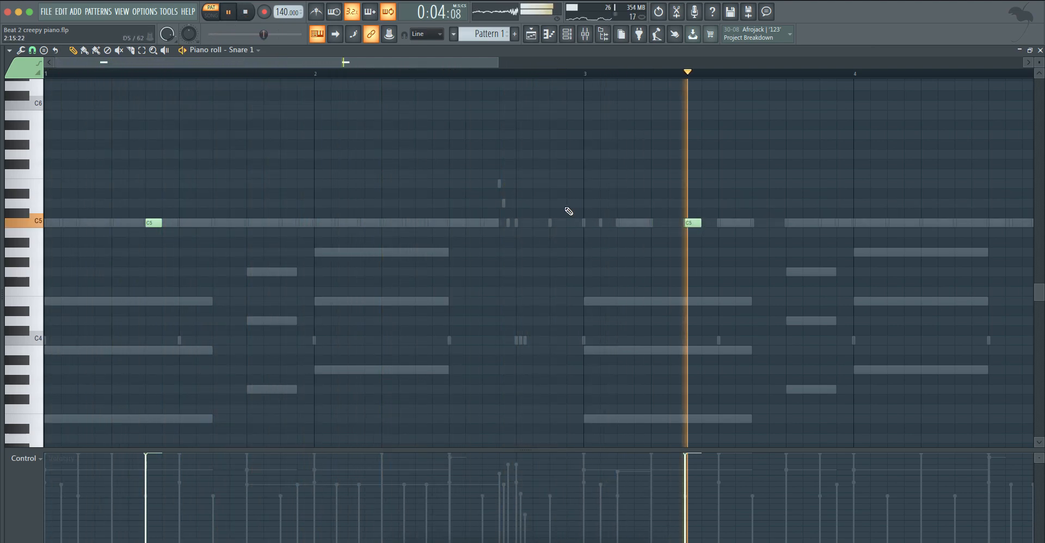
{"action": "scroll", "coordinate": [567, 213], "scroll_direction": "down", "scroll_amount": 4}
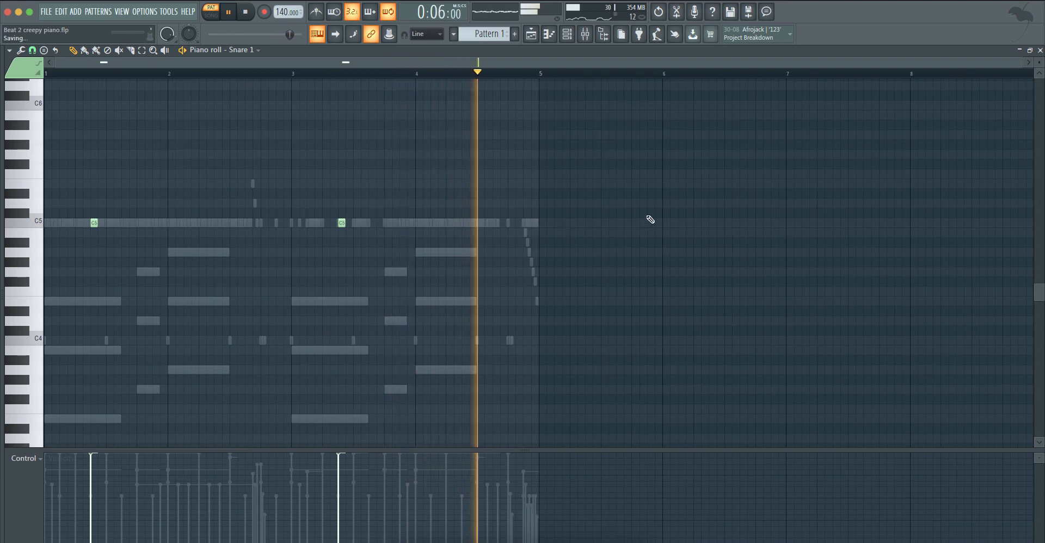
{"action": "left_click", "coordinate": [1039, 50]}
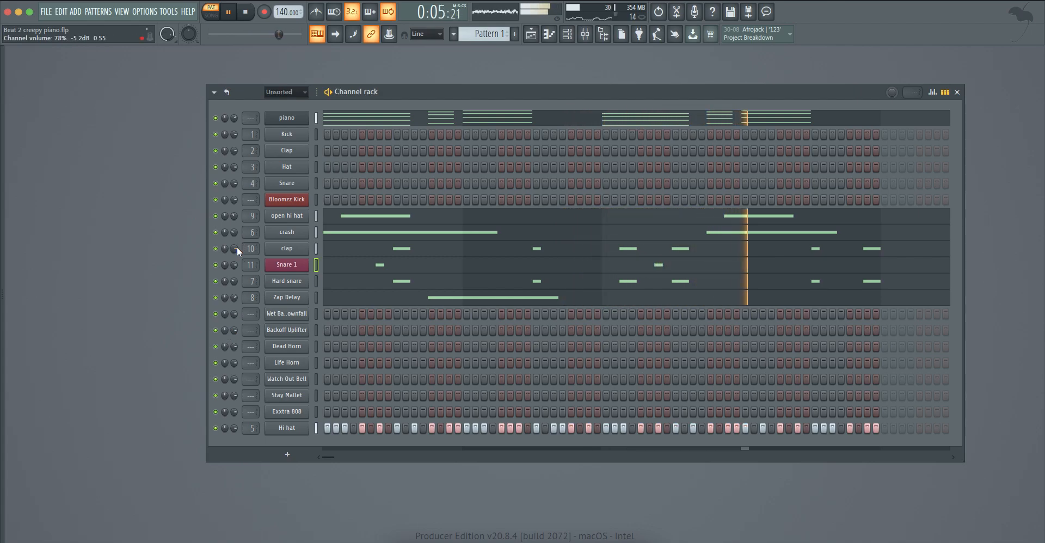
{"action": "key", "text": "space"}
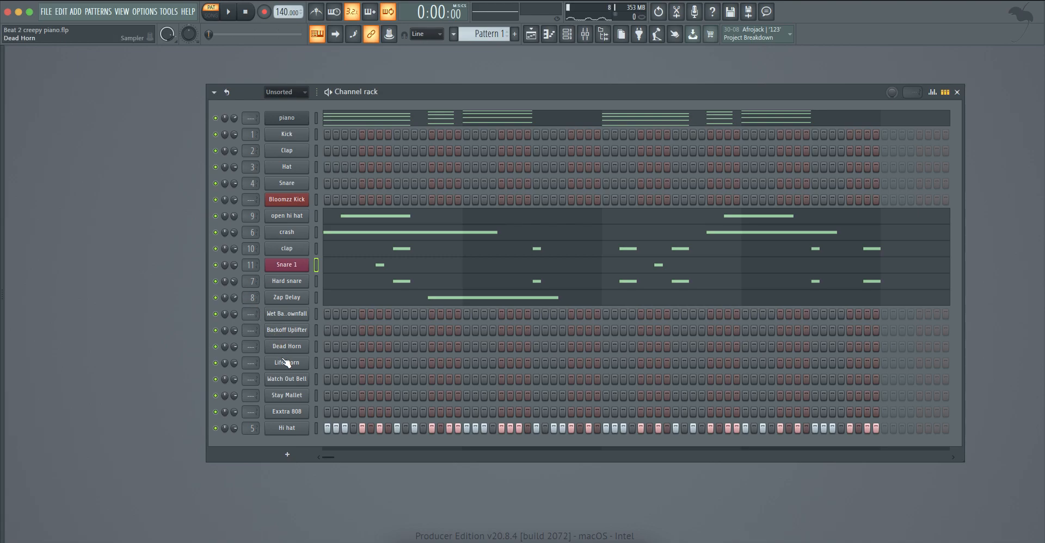
Route the Exxtra 808 channel to mixer track 12, check its envelope and sample settings, and close its window.
{"action": "left_click", "coordinate": [283, 412]}
{"action": "left_click", "coordinate": [76, 150]}
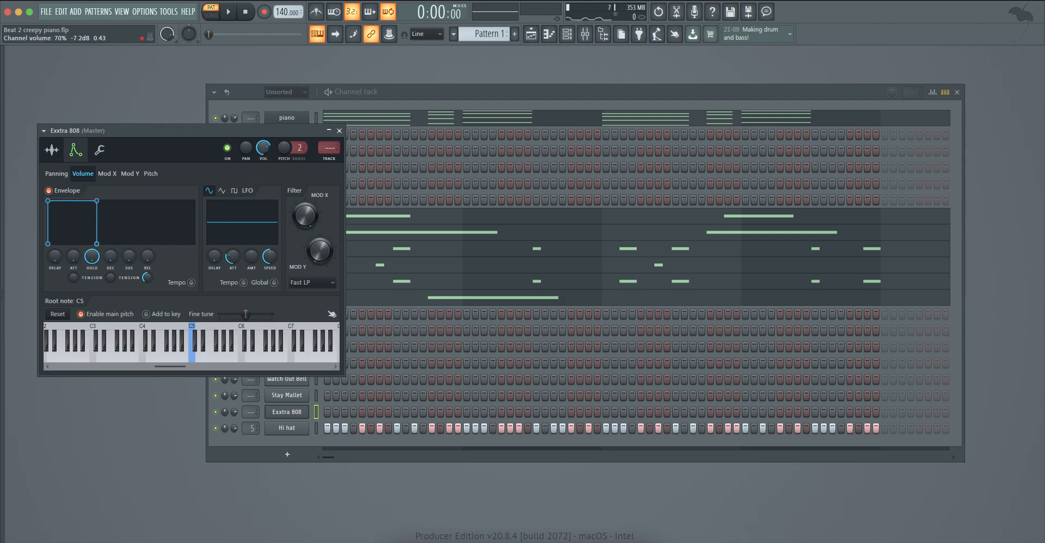
{"action": "left_click", "coordinate": [331, 160]}
{"action": "key", "text": "F9"}
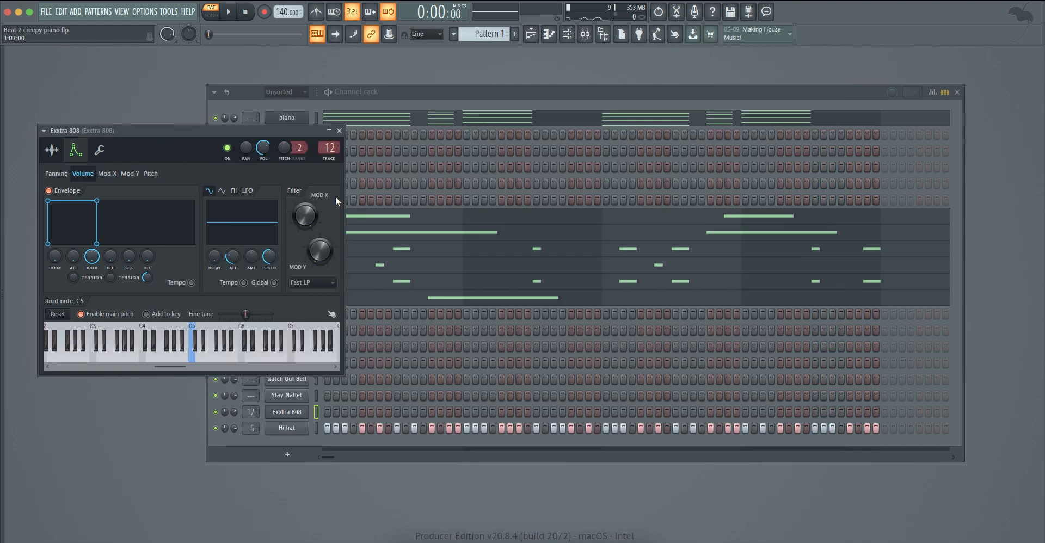
{"action": "left_click", "coordinate": [53, 150]}
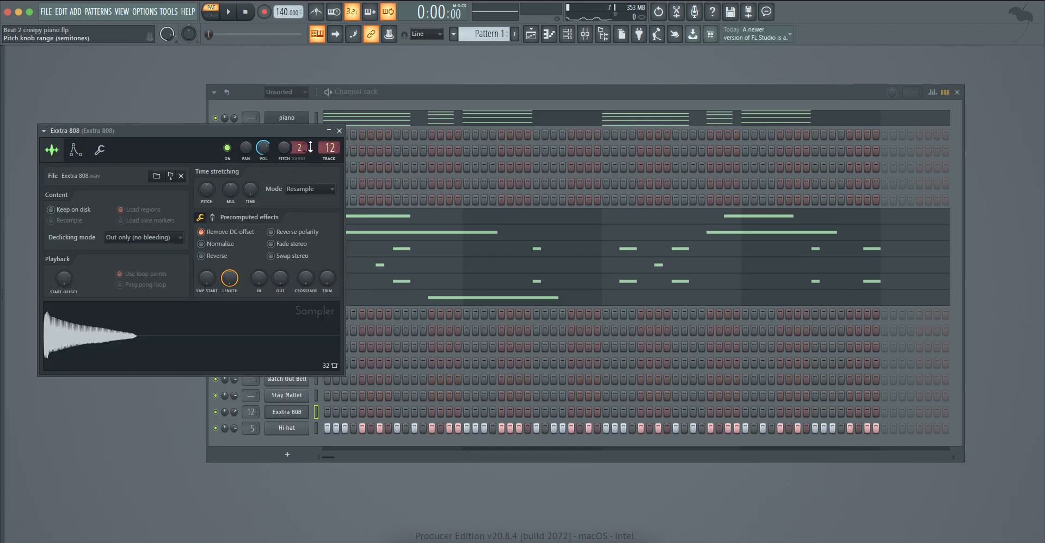
{"action": "left_click", "coordinate": [339, 131]}
Draw a C5 note about 20 steps long from the start of bar 1 in the Exxtra 808 piano roll.
{"action": "right_click", "coordinate": [293, 411]}
{"action": "left_click", "coordinate": [338, 395]}
{"action": "left_click_drag", "start_coordinate": [17, 212], "coordinate": [198, 222]}
{"action": "scroll", "coordinate": [16, 240], "scroll_direction": "up", "scroll_amount": 4}
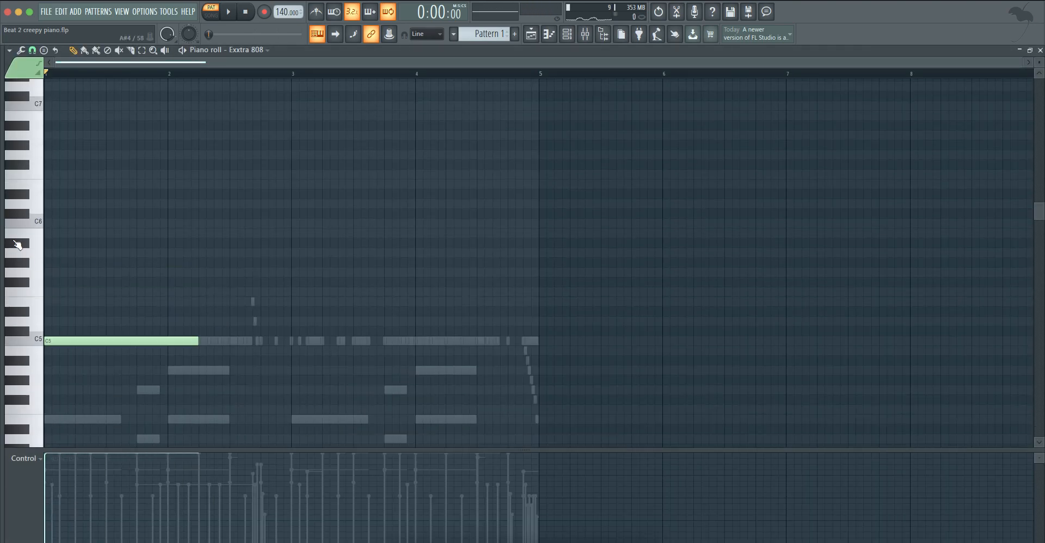
{"action": "scroll", "coordinate": [45, 376], "scroll_direction": "up", "scroll_amount": 2}
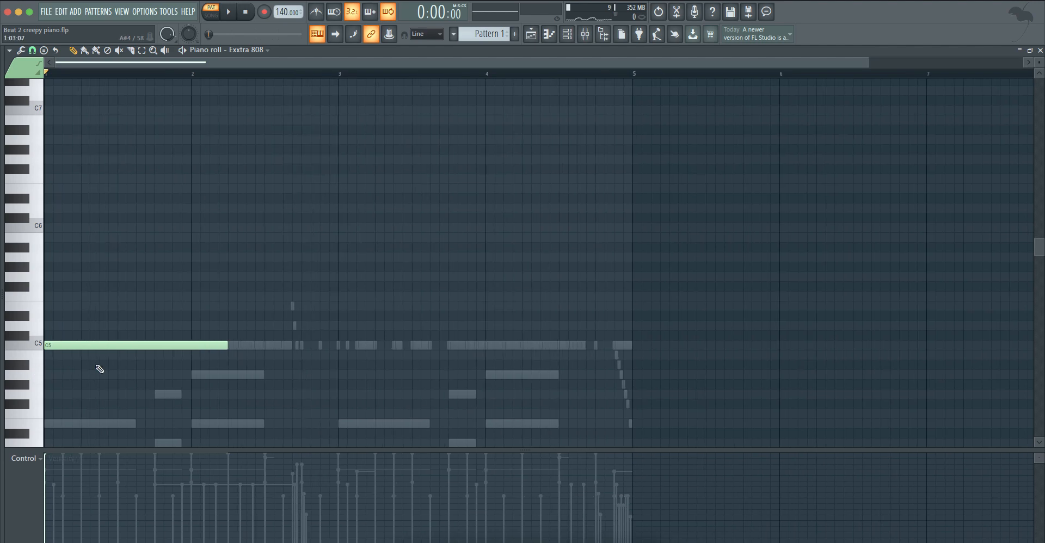
Shorten the 808 note to eight steps and retune it to B4 while auditioning it against the pattern.
{"action": "key", "text": "space"}
{"action": "left_click_drag", "start_coordinate": [225, 347], "coordinate": [2, 130]}
{"action": "key", "text": "space"}
{"action": "key", "text": "space"}
{"action": "key", "text": "space"}
{"action": "key", "text": "space"}
{"action": "key", "text": "space"}
{"action": "key", "text": "space"}
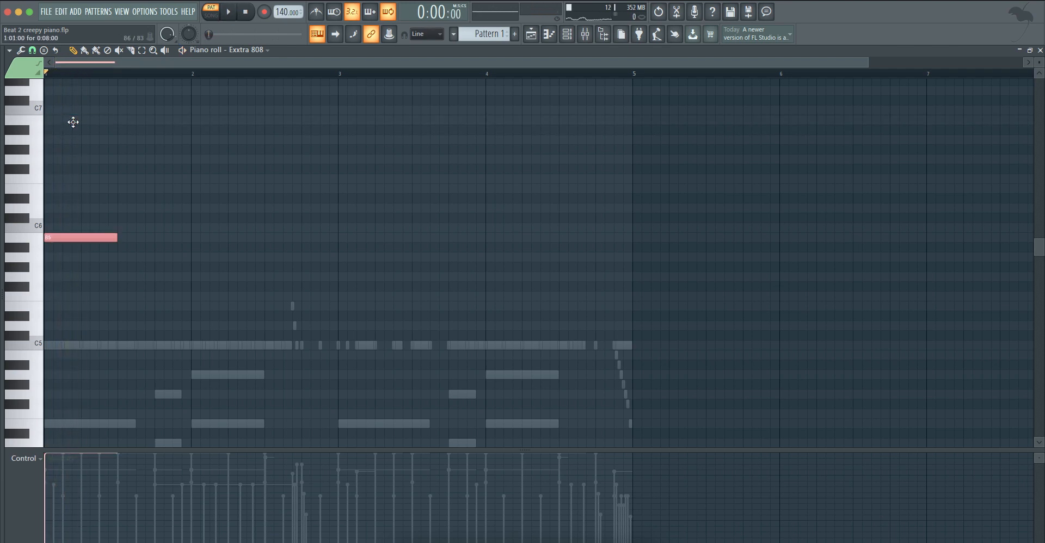
{"action": "key", "text": "space"}
{"action": "key", "text": "ctrl+Down"}
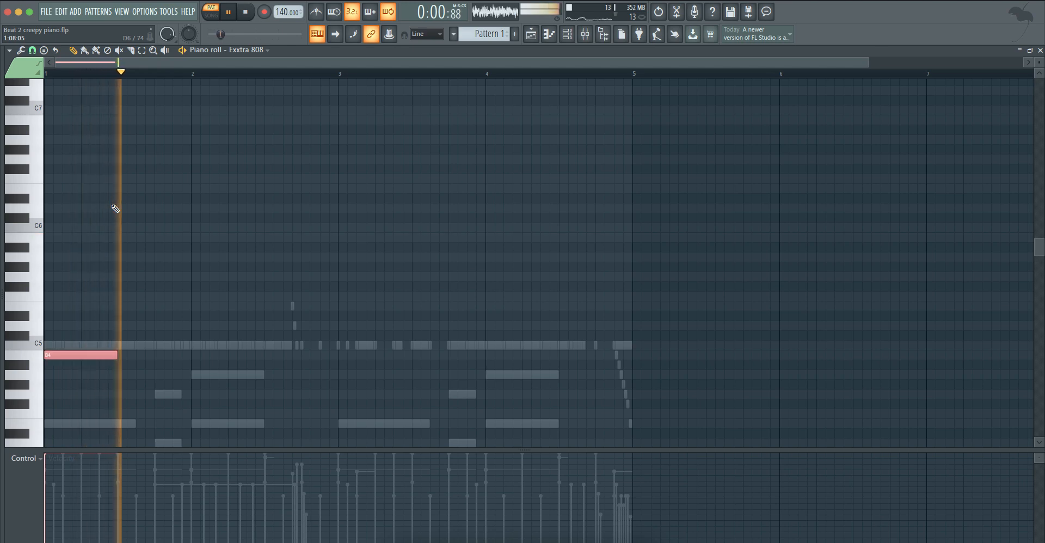
Lengthen the B4 note to 12 steps and add a D5 note at step 13 of bar 1.
{"action": "left_click_drag", "start_coordinate": [118, 355], "coordinate": [202, 324]}
{"action": "key", "text": "space"}
{"action": "key", "text": "space"}
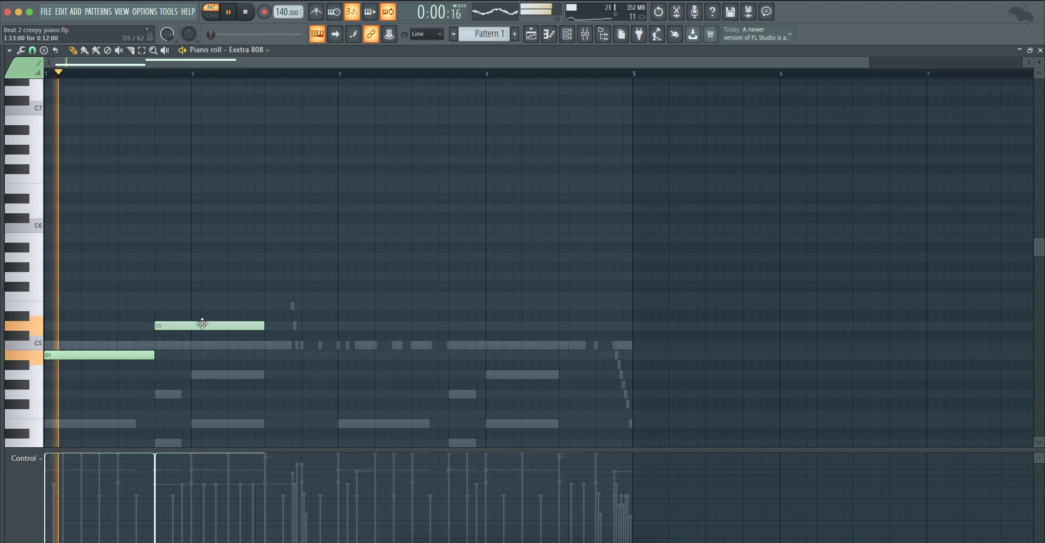
{"action": "key", "text": "space"}
{"action": "key", "text": "space"}
Shorten the D5 note to four steps and fill bar 2 with three A4 notes of 6, 6 and 4 steps.
{"action": "left_click_drag", "start_coordinate": [263, 325], "coordinate": [194, 373]}
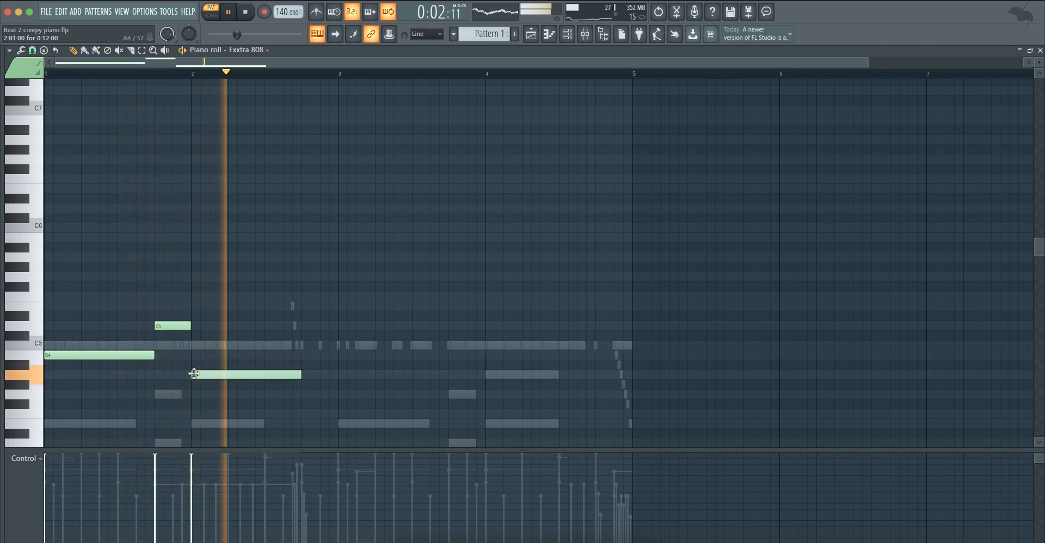
{"action": "mouse_move", "coordinate": [266, 373]}
{"action": "left_mouse_down"}
{"action": "mouse_move", "coordinate": [264, 394]}
{"action": "mouse_move", "coordinate": [250, 373]}
{"action": "left_mouse_up"}
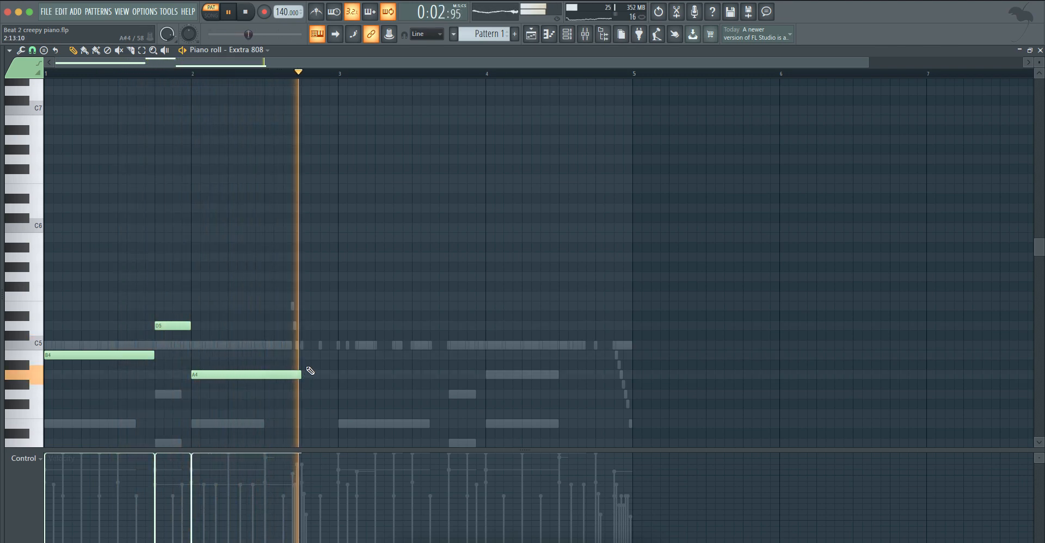
{"action": "left_click_drag", "start_coordinate": [301, 375], "coordinate": [249, 375]}
{"action": "left_click", "coordinate": [247, 374]}
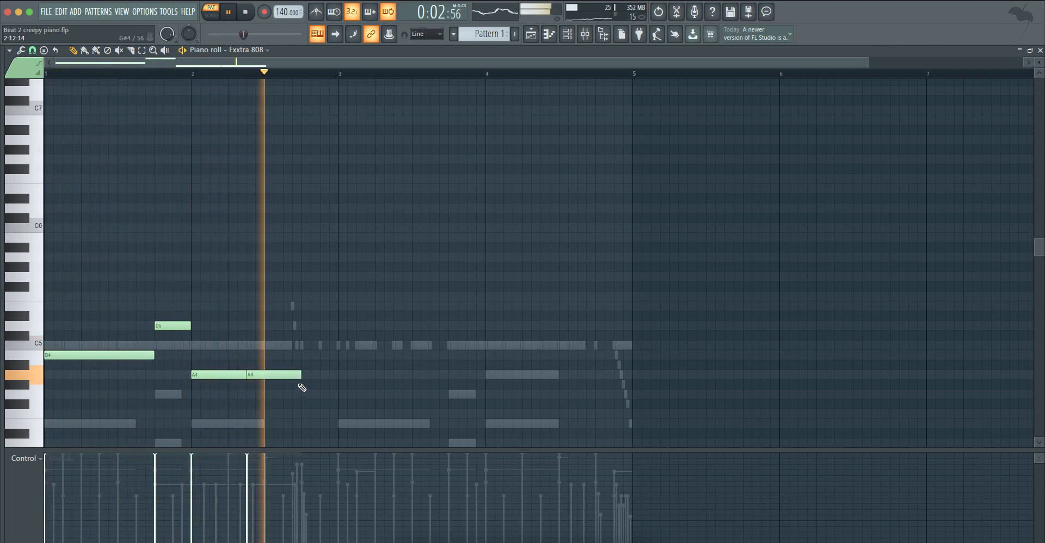
{"action": "left_click", "coordinate": [304, 376]}
{"action": "left_click_drag", "start_coordinate": [356, 374], "coordinate": [333, 376]}
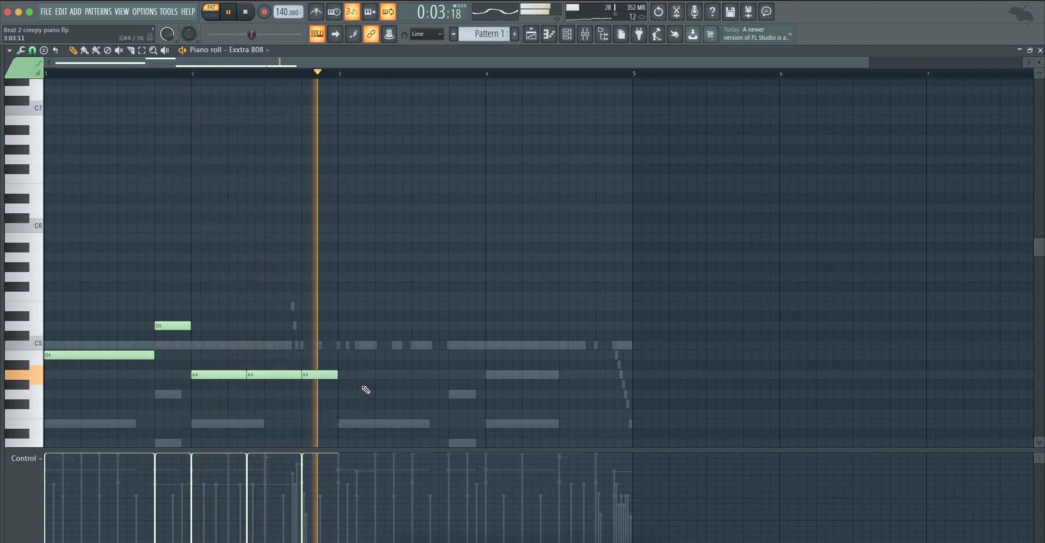
{"action": "key", "text": "space"}
{"action": "key", "text": "space"}
Place a 12-step B4 note at the start of bar 3 and audition the 808 line.
{"action": "left_click", "coordinate": [133, 354]}
{"action": "left_click", "coordinate": [349, 348]}
{"action": "left_click_drag", "start_coordinate": [346, 348], "coordinate": [337, 348]}
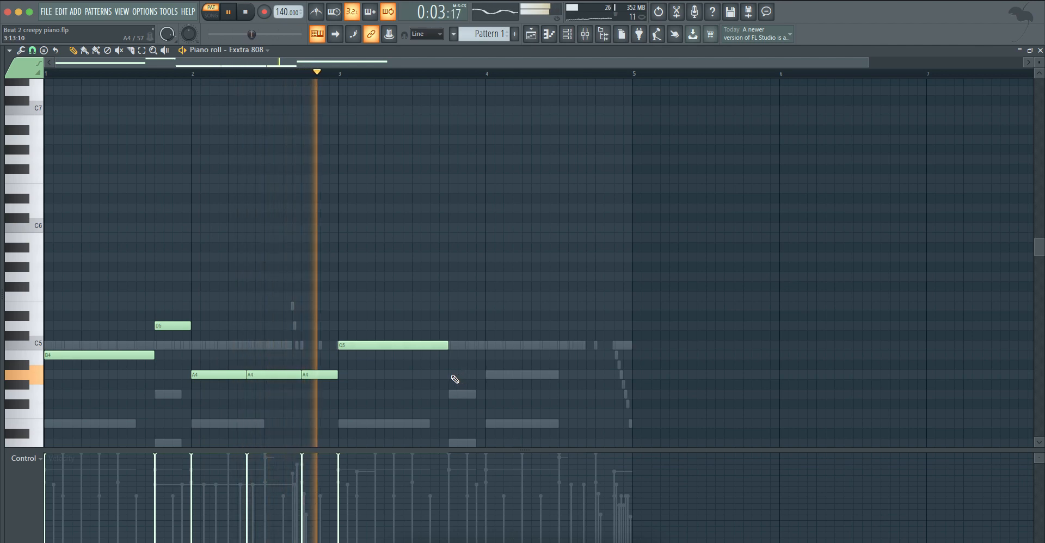
{"action": "left_click_drag", "start_coordinate": [401, 349], "coordinate": [401, 356]}
{"action": "key", "text": "space"}
{"action": "key", "text": "space"}
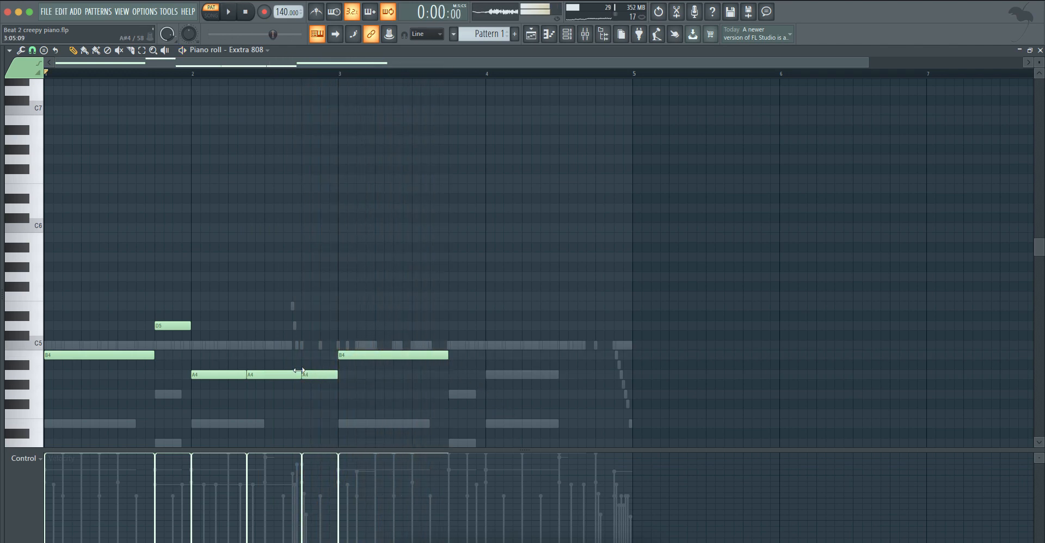
Repeat the D5 and three A4 notes at the end of bar 3 and across bar 4, and audition them.
{"action": "left_click_drag", "start_coordinate": [167, 305], "coordinate": [584, 368]}
{"action": "right_click", "coordinate": [574, 351]}
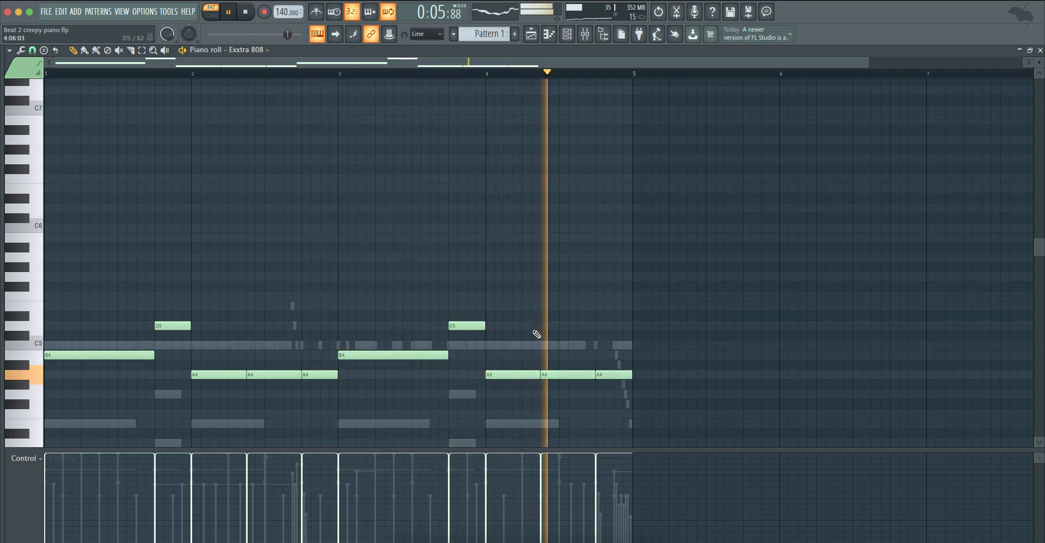
{"action": "key", "text": "space"}
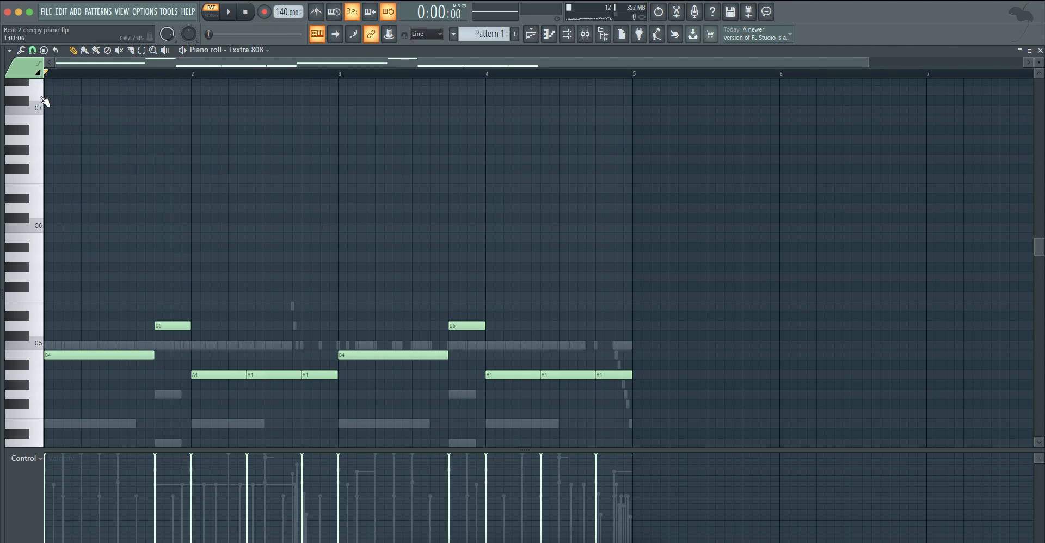
Draw a slide note in bar 1, adjust the snap setting, and shrink the note to about half a step at C7, step 16.
{"action": "left_click", "coordinate": [163, 187]}
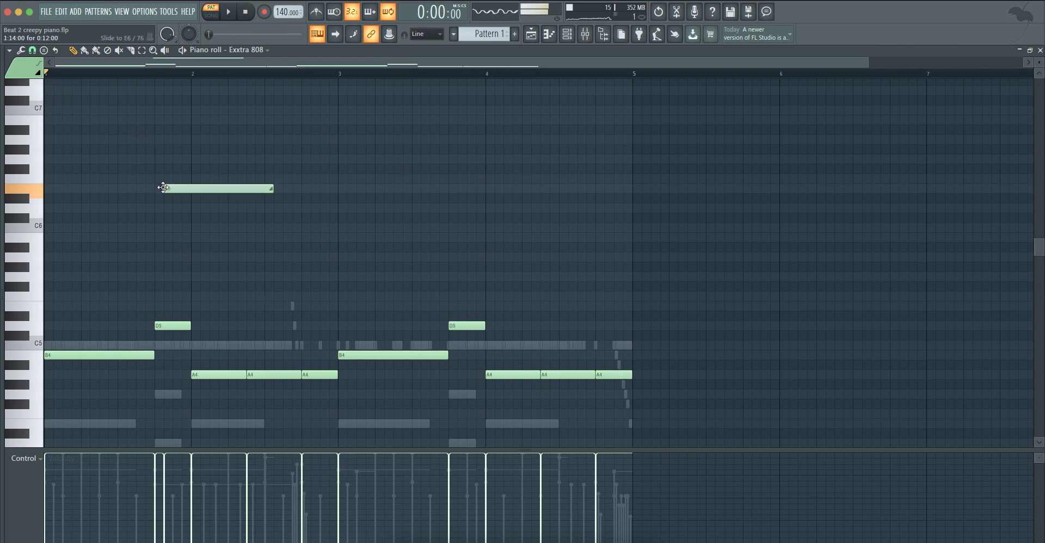
{"action": "left_click", "coordinate": [32, 51]}
{"action": "left_click", "coordinate": [45, 103]}
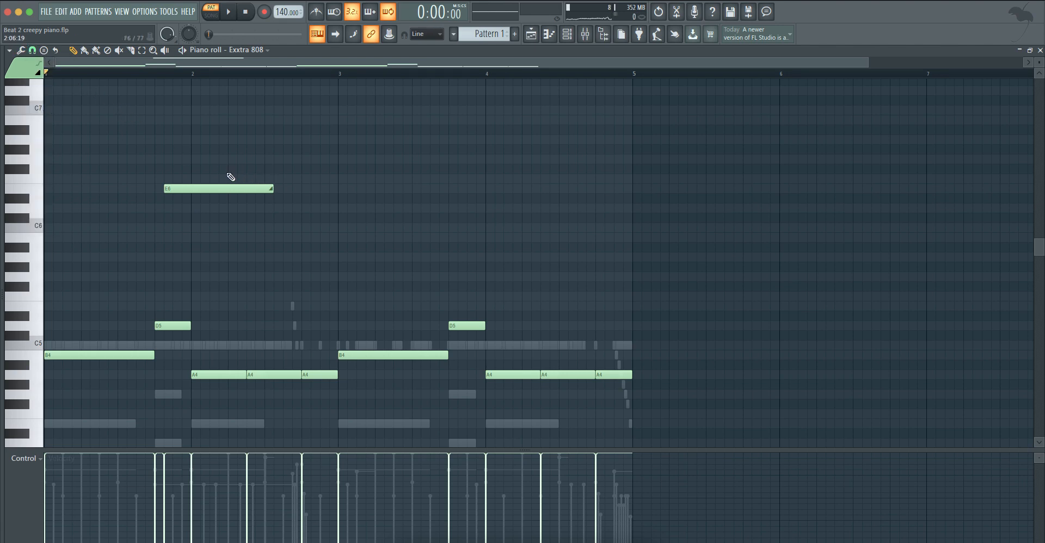
{"action": "scroll", "coordinate": [147, 217], "scroll_direction": "up", "scroll_amount": 4, "text": "ctrl"}
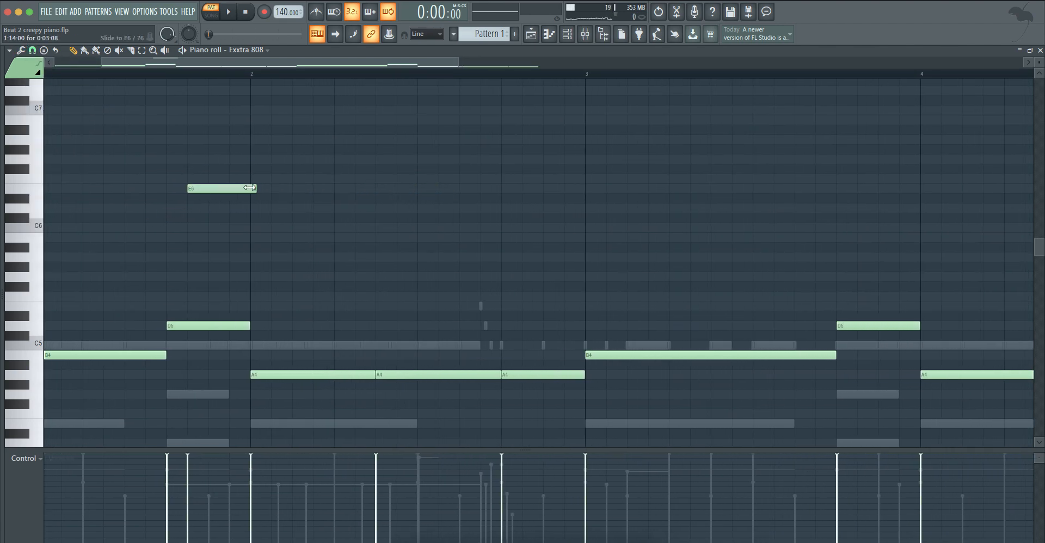
{"action": "scroll", "coordinate": [185, 203], "scroll_direction": "up", "scroll_amount": 1, "text": "ctrl"}
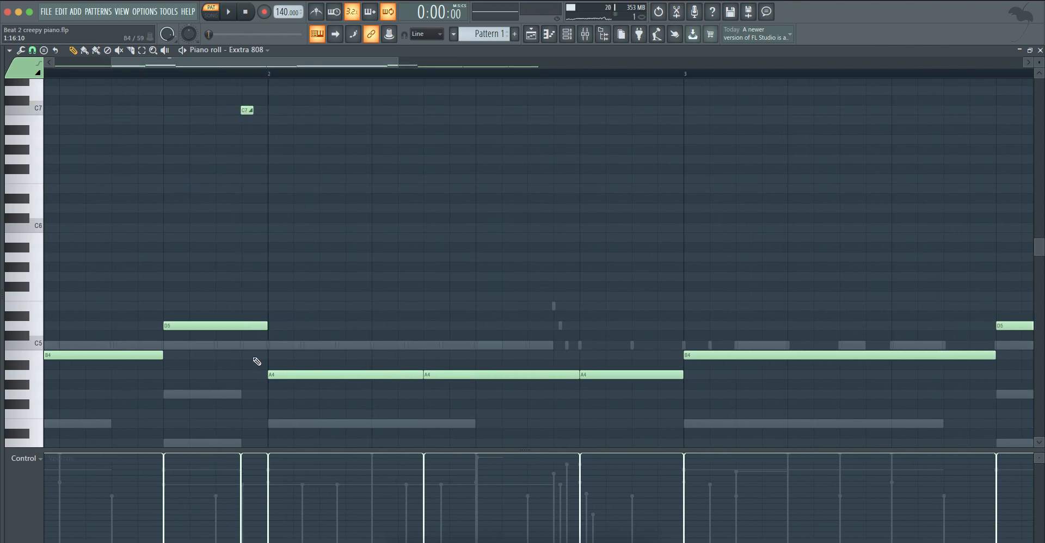
Add a short C5 slide note just before bar 2 and move the C7 slide note back to 1:15:10.
{"action": "scroll", "coordinate": [256, 362], "scroll_direction": "up", "scroll_amount": 1, "text": "ctrl"}
{"action": "left_click", "coordinate": [259, 355]}
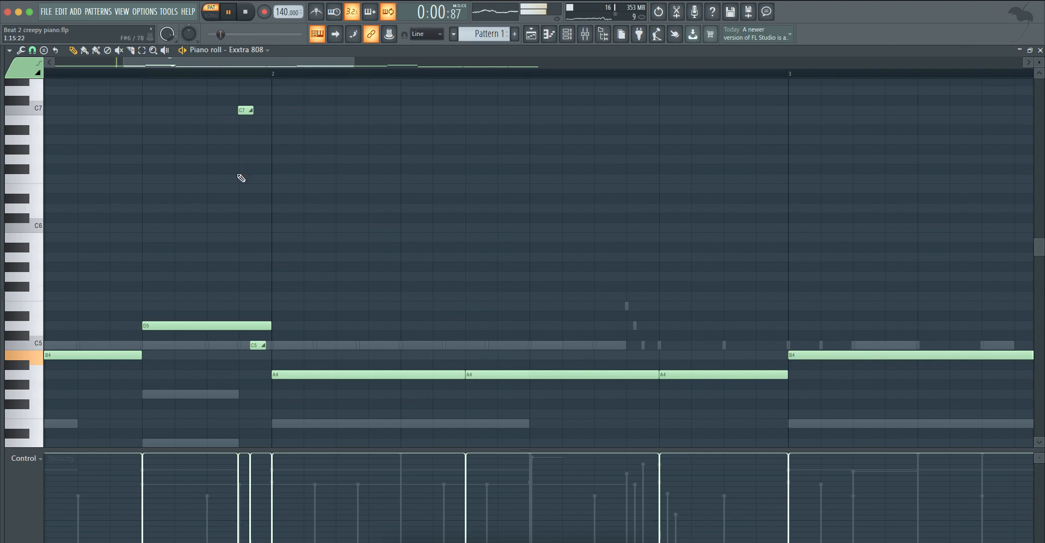
{"action": "left_click_drag", "start_coordinate": [237, 110], "coordinate": [234, 112]}
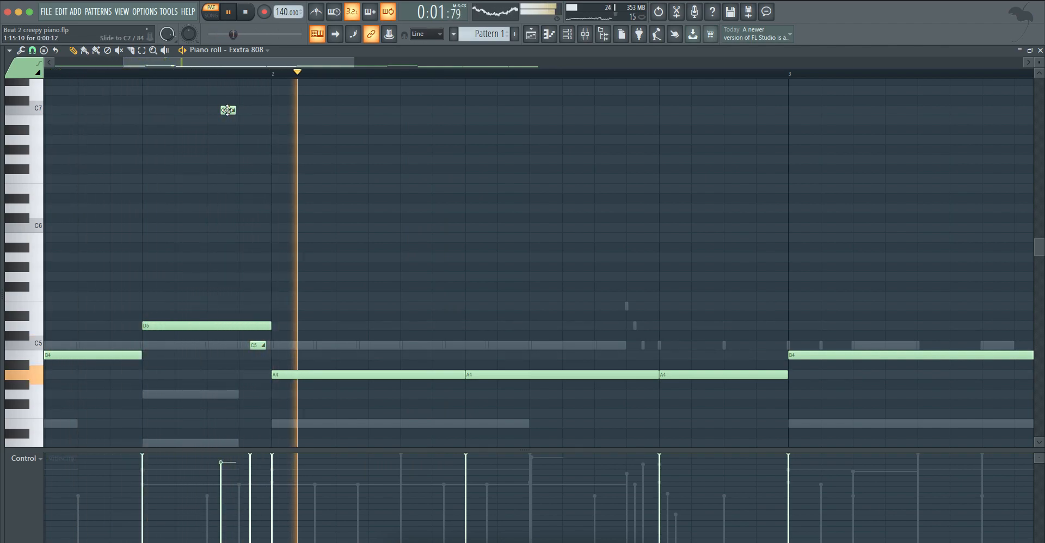
{"action": "key", "text": "space"}
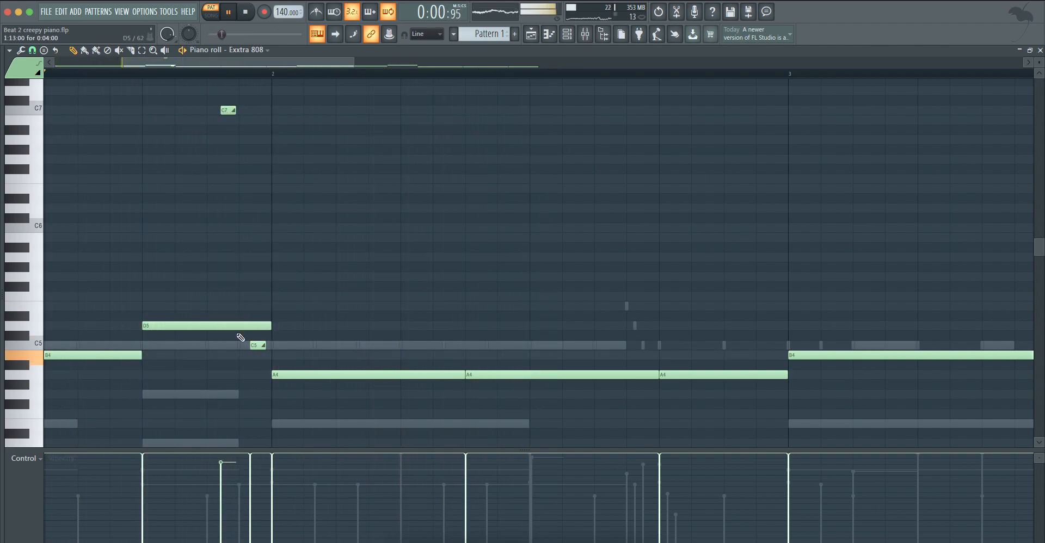
Add a G6 slide note late in step 15 of bar 1 and shorten both it and the C7 slide.
{"action": "scroll", "coordinate": [227, 349], "scroll_direction": "up", "scroll_amount": 2}
{"action": "left_click_drag", "start_coordinate": [237, 297], "coordinate": [233, 164]}
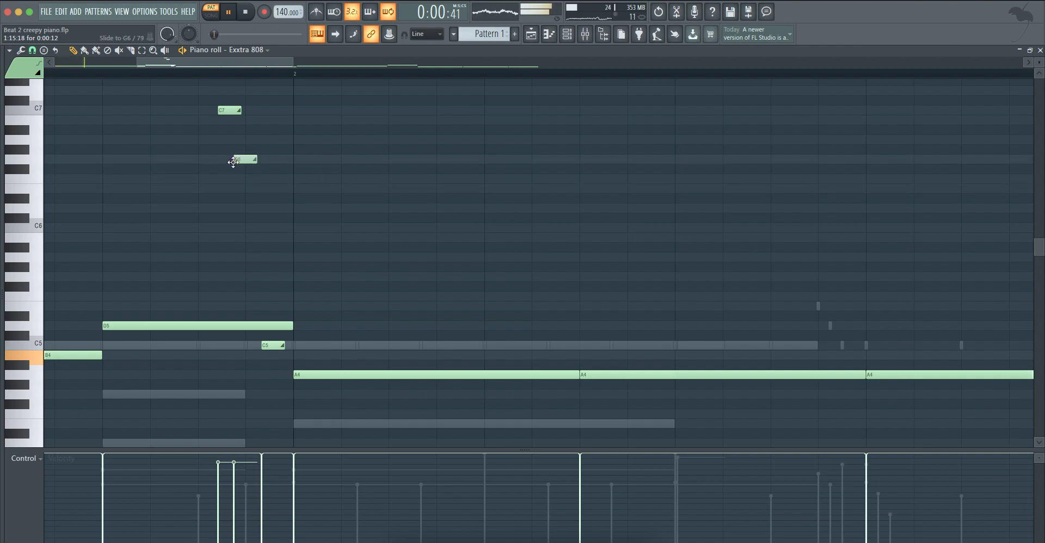
{"action": "key", "text": "space"}
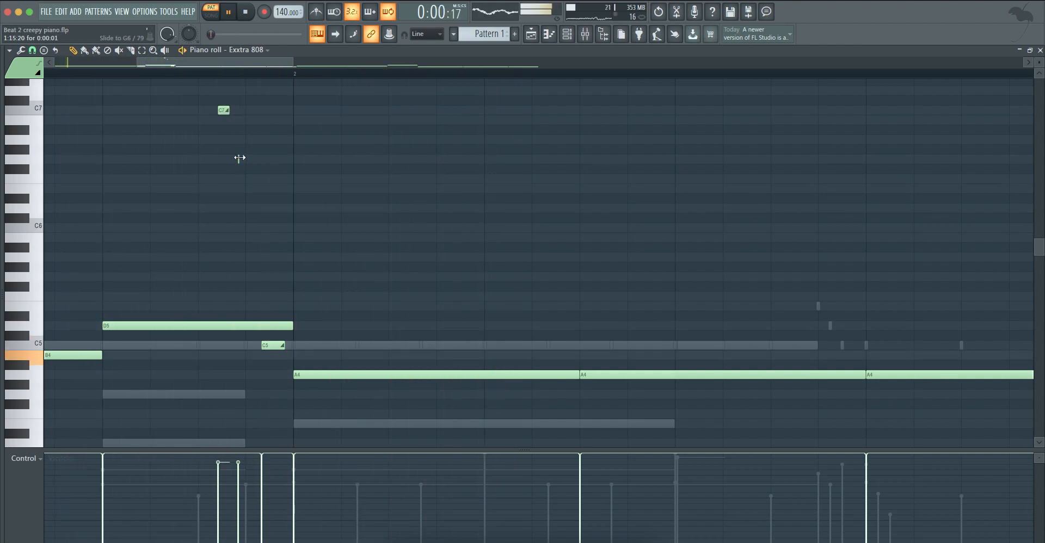
Replace the tiny G6 slide note with one at F5 on step 16 of bar 1, and audition the slides.
{"action": "left_click", "coordinate": [242, 180]}
{"action": "right_click", "coordinate": [243, 178]}
{"action": "right_click", "coordinate": [231, 159]}
{"action": "right_click", "coordinate": [244, 278]}
{"action": "key", "text": "space"}
{"action": "key", "text": "space"}
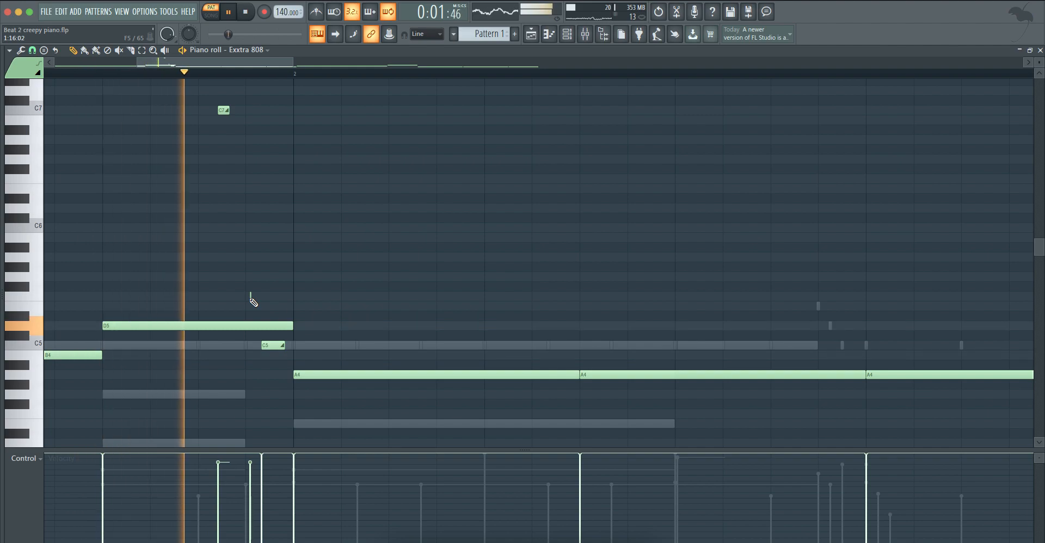
{"action": "scroll", "coordinate": [267, 272], "scroll_direction": "down", "scroll_amount": 1}
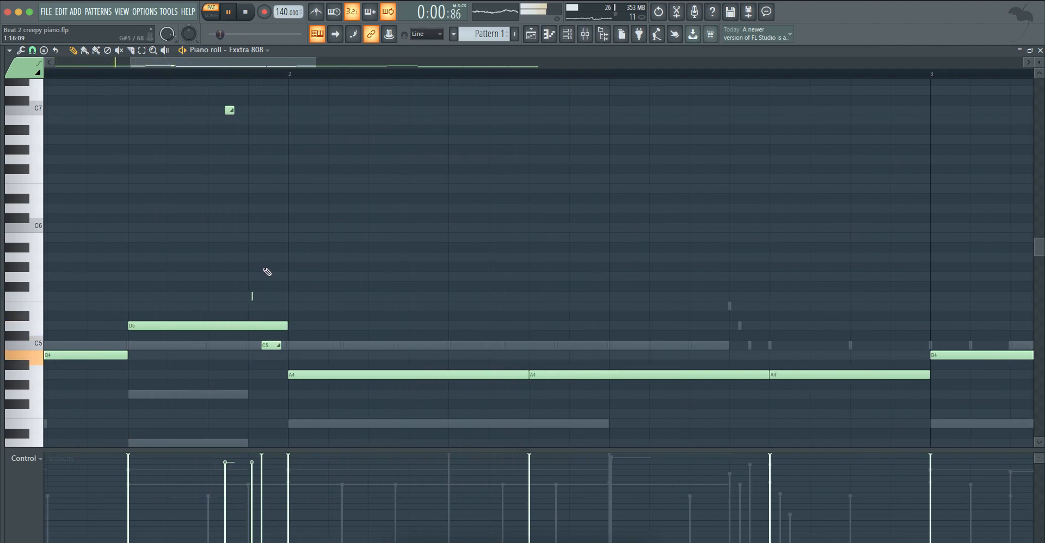
Show note pan for the Exxtra 808, pan the three slide notes right, left and right in order, and audition them.
{"action": "left_click", "coordinate": [25, 458]}
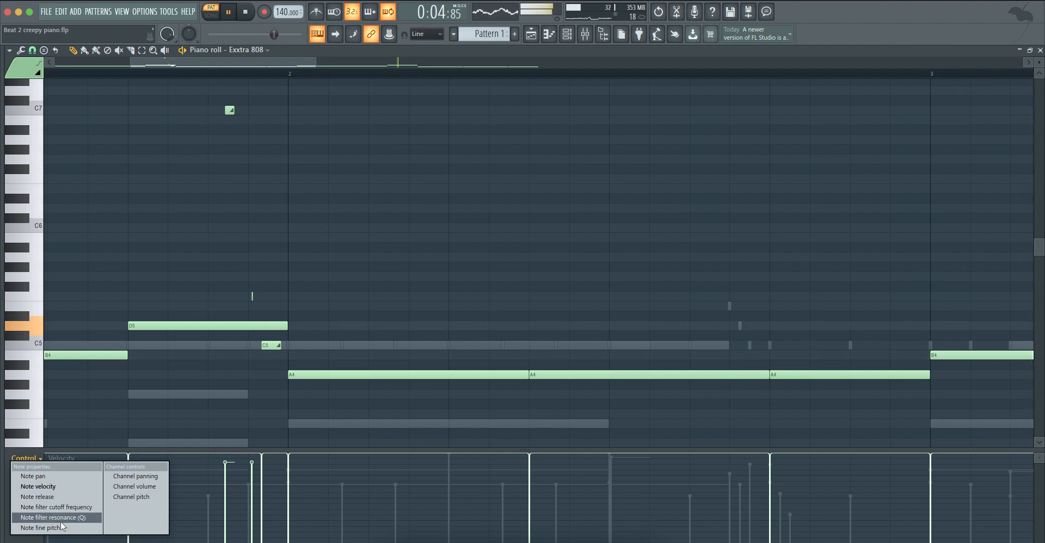
{"action": "left_click", "coordinate": [127, 476]}
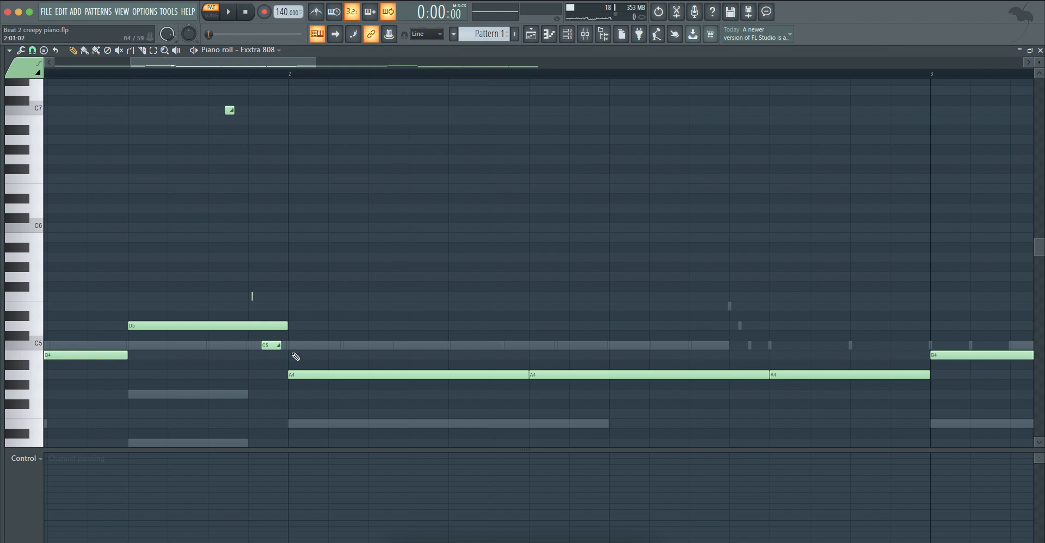
{"action": "left_click_drag", "start_coordinate": [269, 302], "coordinate": [195, 95]}
{"action": "left_click_drag", "start_coordinate": [395, 450], "coordinate": [395, 343]}
{"action": "left_click", "coordinate": [36, 354]}
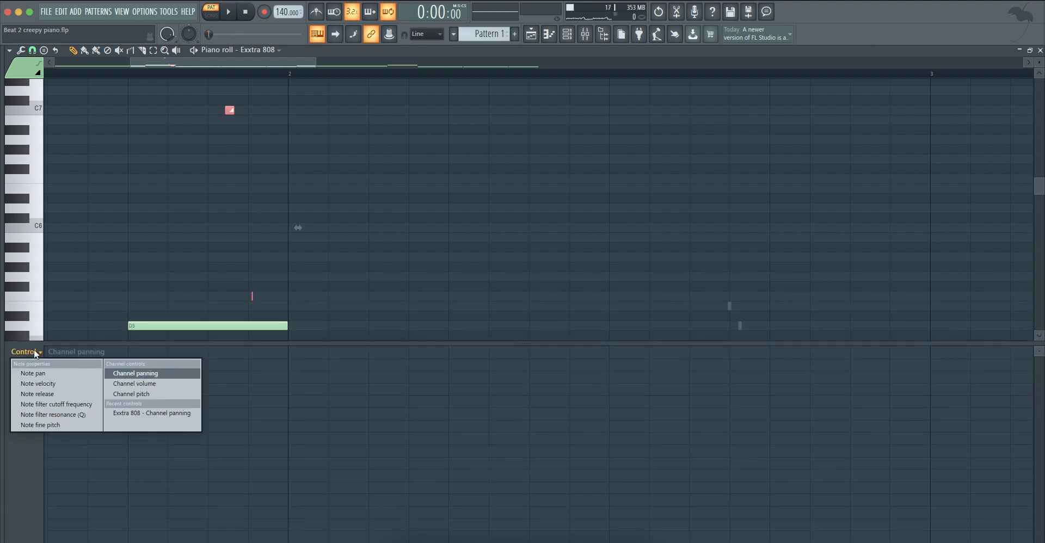
{"action": "left_click", "coordinate": [34, 374]}
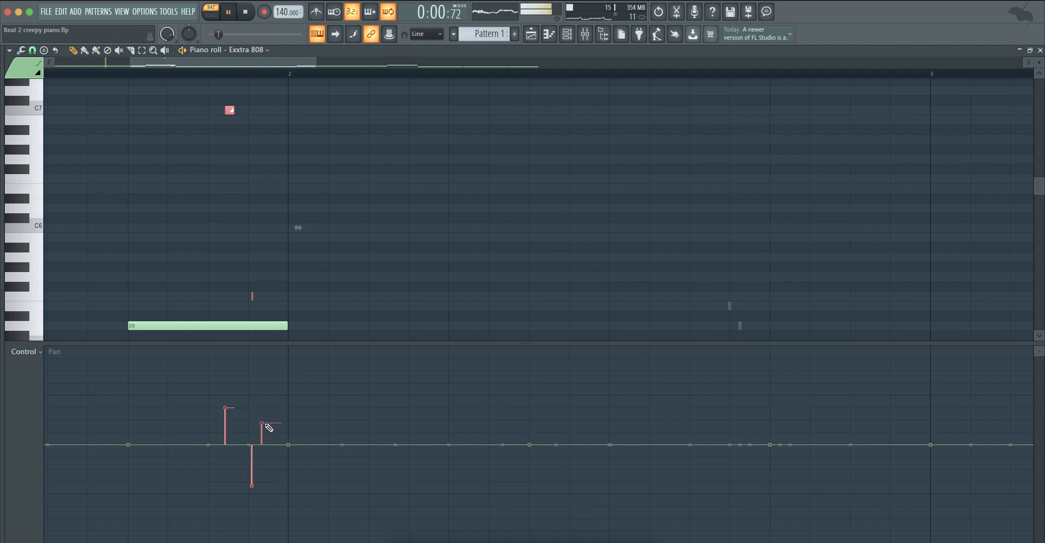
{"action": "key", "text": "space"}
{"action": "key", "text": "space"}
{"action": "left_click_drag", "start_coordinate": [349, 343], "coordinate": [368, 452]}
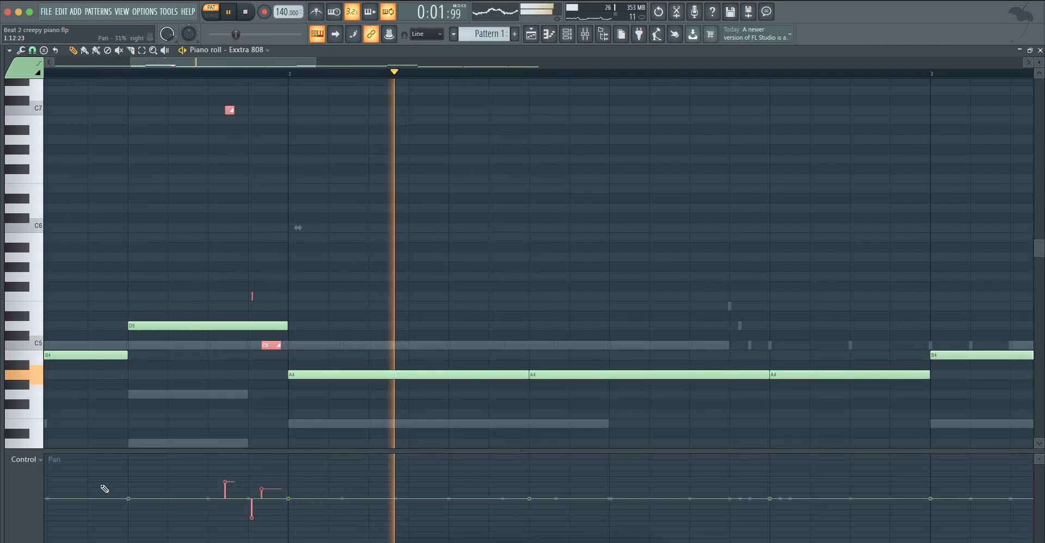
Select and copy the Exxtra 808's main notes across all four bars, excluding the slide notes, and close the piano roll.
{"action": "left_click", "coordinate": [40, 460]}
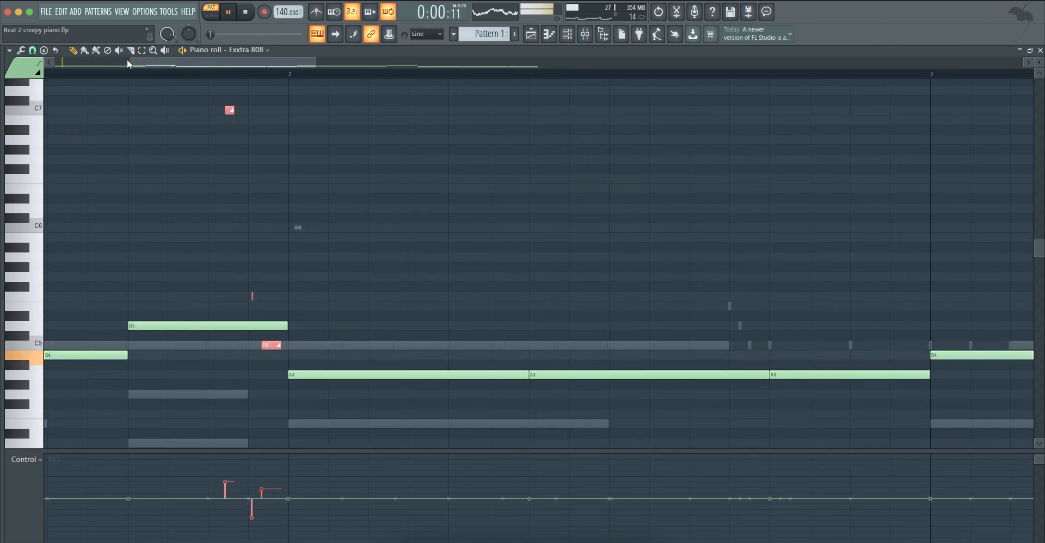
{"action": "left_click", "coordinate": [73, 51]}
{"action": "key", "text": "space"}
{"action": "right_click", "coordinate": [128, 192]}
{"action": "left_click_drag", "start_coordinate": [145, 370], "coordinate": [220, 426]}
{"action": "left_click_drag", "start_coordinate": [334, 397], "coordinate": [471, 415]}
{"action": "left_click_drag", "start_coordinate": [539, 362], "coordinate": [719, 416]}
{"action": "left_click_drag", "start_coordinate": [702, 340], "coordinate": [892, 415]}
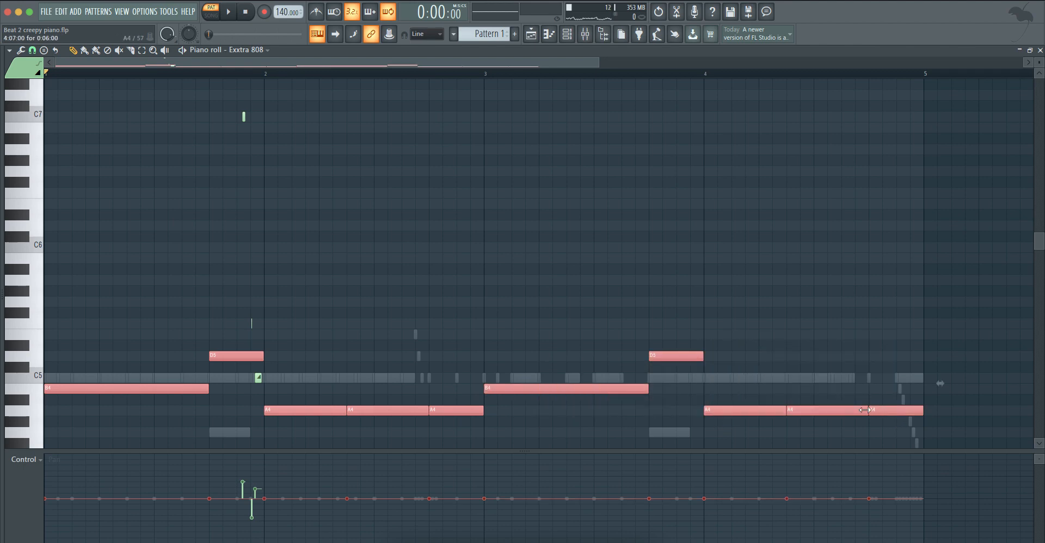
{"action": "left_click", "coordinate": [1040, 50]}
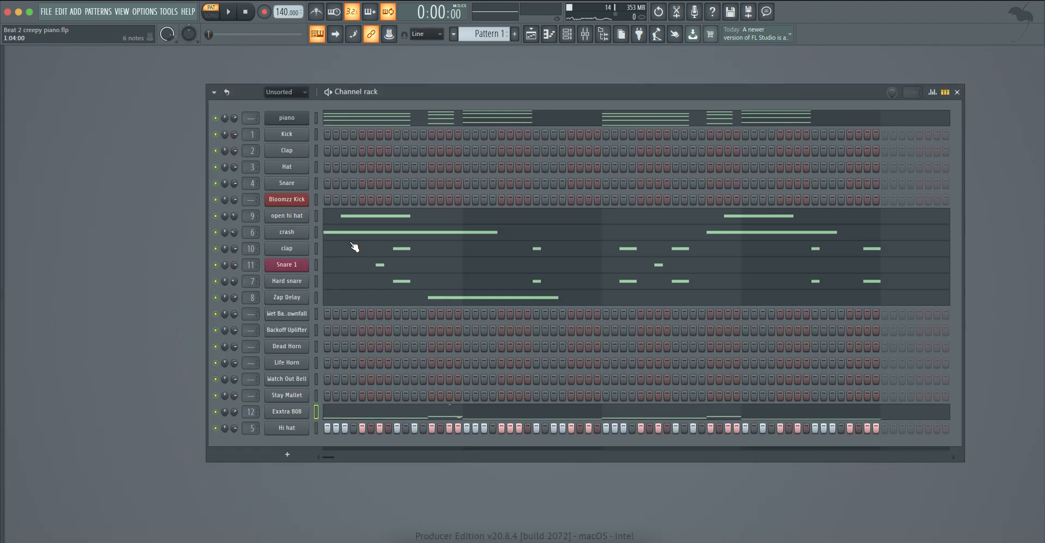
Set the attack time of the Exxtra 808's volume envelope to 2%.
{"action": "left_click", "coordinate": [285, 413]}
{"action": "left_click", "coordinate": [75, 152]}
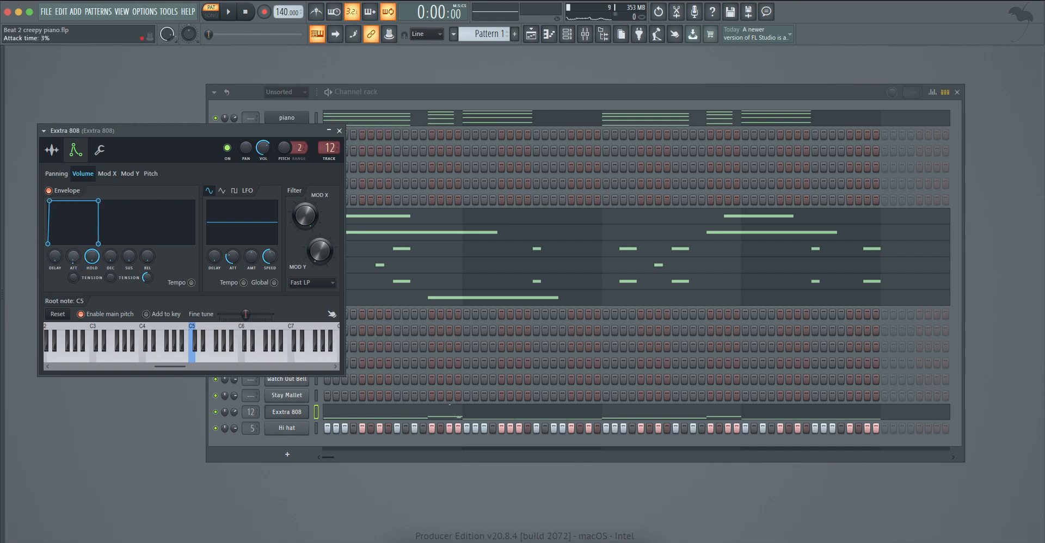
{"action": "left_click", "coordinate": [340, 131]}
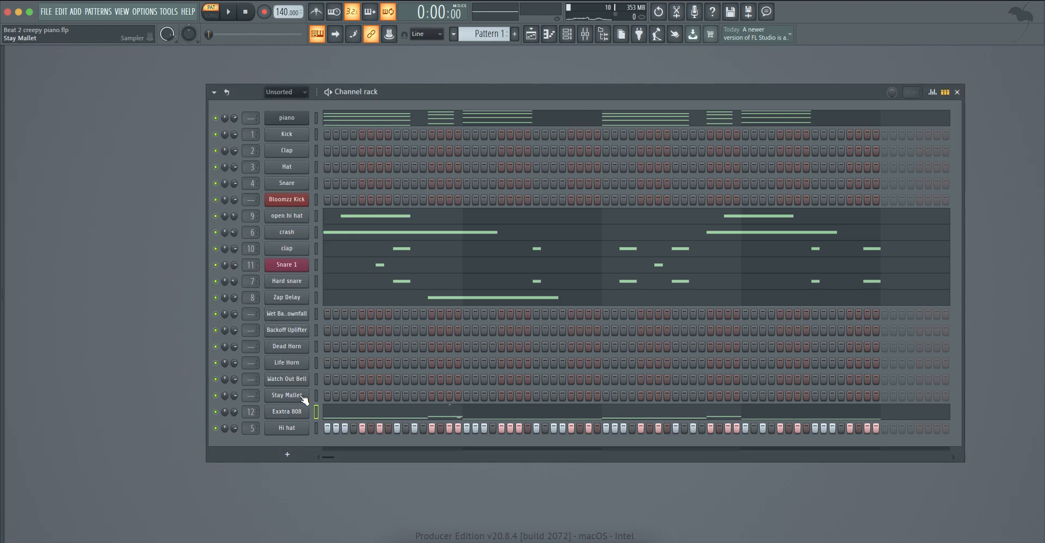
{"action": "left_click", "coordinate": [291, 412]}
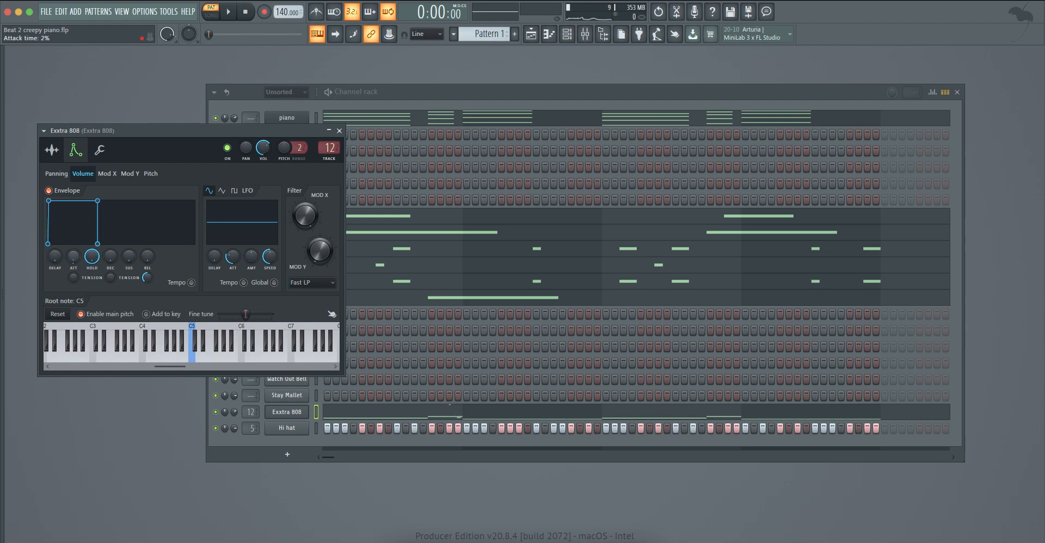
{"action": "left_click", "coordinate": [339, 131]}
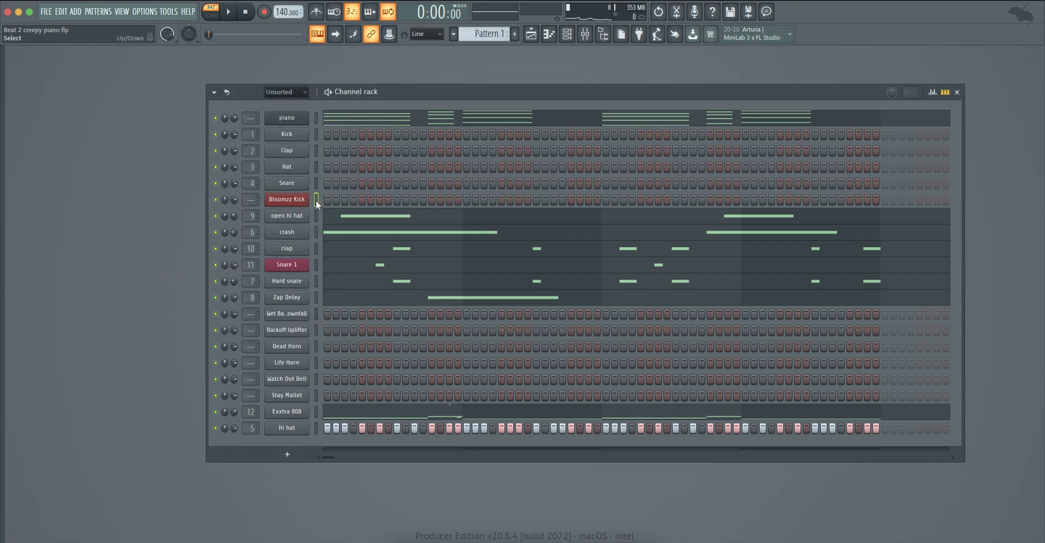
Paste the copied 808 notes into the Bloomzz Kick piano roll and shift the B4 and D5 notes to C5.
{"action": "right_click", "coordinate": [296, 199]}
{"action": "left_click", "coordinate": [332, 201]}
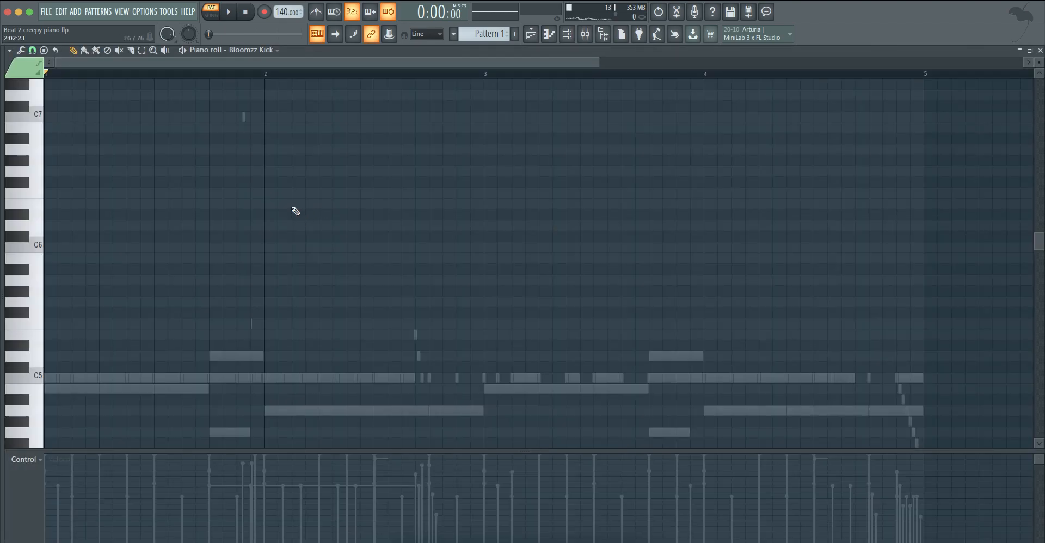
{"action": "left_click_drag", "start_coordinate": [108, 389], "coordinate": [105, 377]}
{"action": "left_click", "coordinate": [222, 338]}
{"action": "left_click_drag", "start_coordinate": [216, 319], "coordinate": [748, 360]}
{"action": "key", "text": "shift+Down"}
{"action": "key", "text": "shift+Down"}
{"action": "key", "text": "shift+Down"}
Raise the remaining Bloomzz Kick notes in bars 2 and 4 to C5 and close the piano roll.
{"action": "left_click", "coordinate": [330, 390], "text": "super"}
{"action": "left_click_drag", "start_coordinate": [307, 383], "coordinate": [480, 417]}
{"action": "left_click_drag", "start_coordinate": [687, 416], "coordinate": [943, 375]}
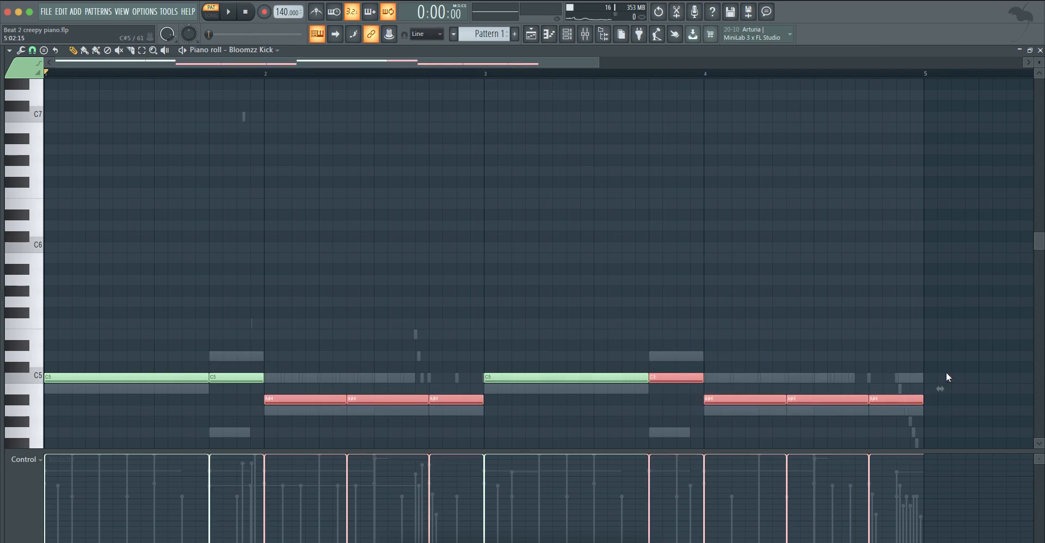
{"action": "key", "text": "shift+Up"}
{"action": "key", "text": "shift+Up"}
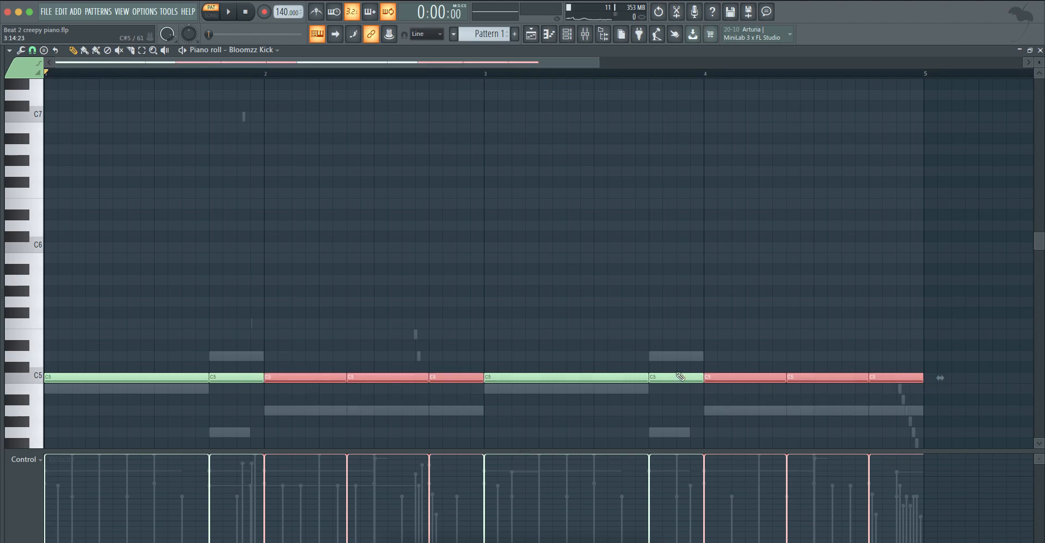
{"action": "left_click", "coordinate": [1041, 50]}
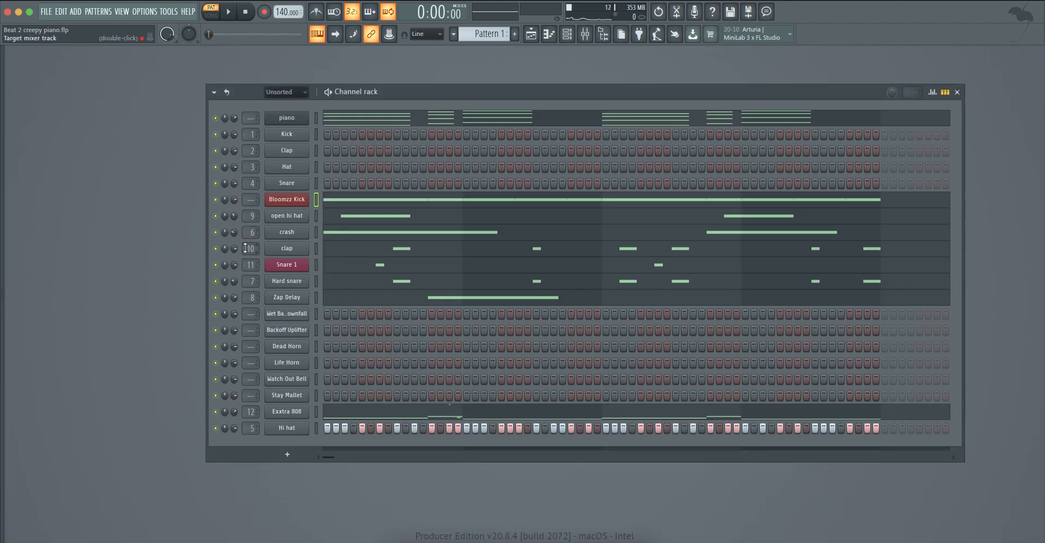
Check the Bloomzz Kick's sampler settings, play the pattern with the kick, and save the project.
{"action": "left_click", "coordinate": [288, 202]}
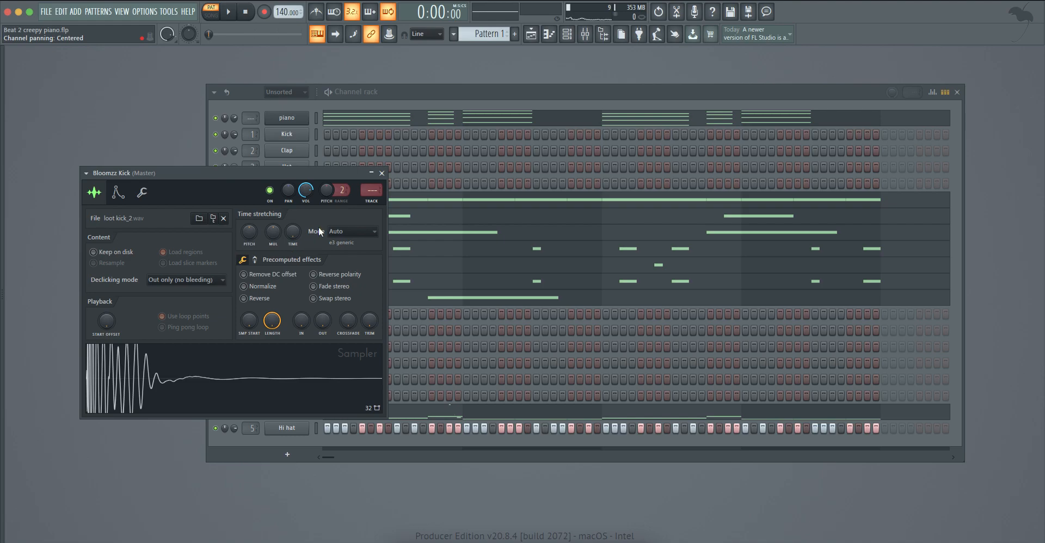
{"action": "left_click", "coordinate": [382, 174]}
{"action": "key", "text": "space"}
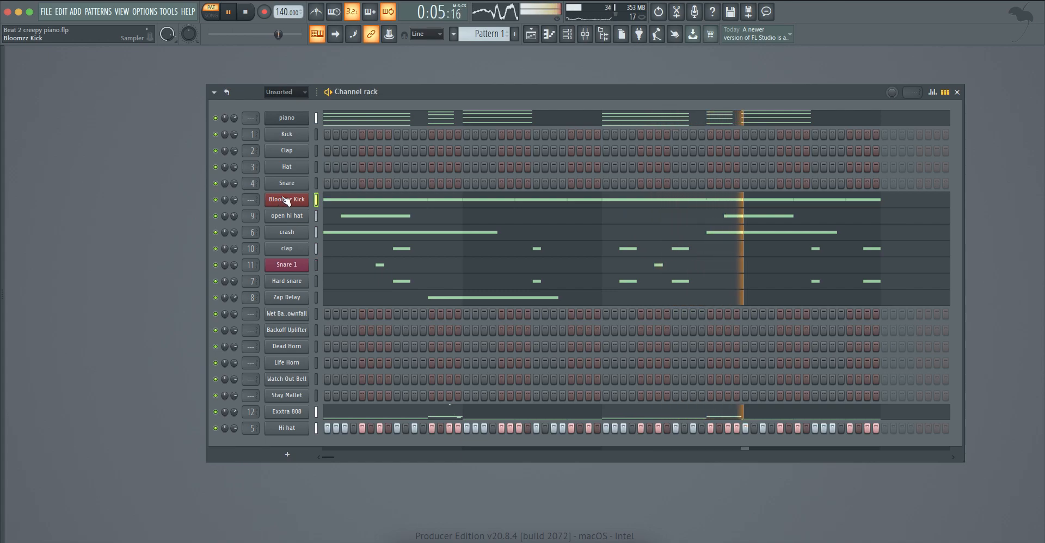
{"action": "key", "text": "ctrl+s"}
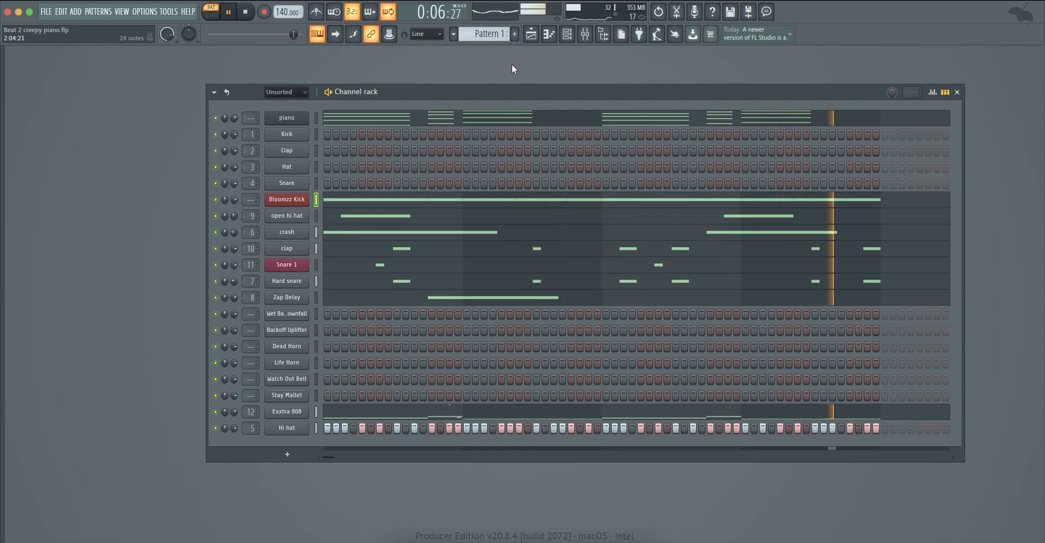
Place Pattern 1 at bar 1 on Track 4 of the playlist and stop playback.
{"action": "left_click", "coordinate": [567, 34]}
{"action": "left_click", "coordinate": [567, 34]}
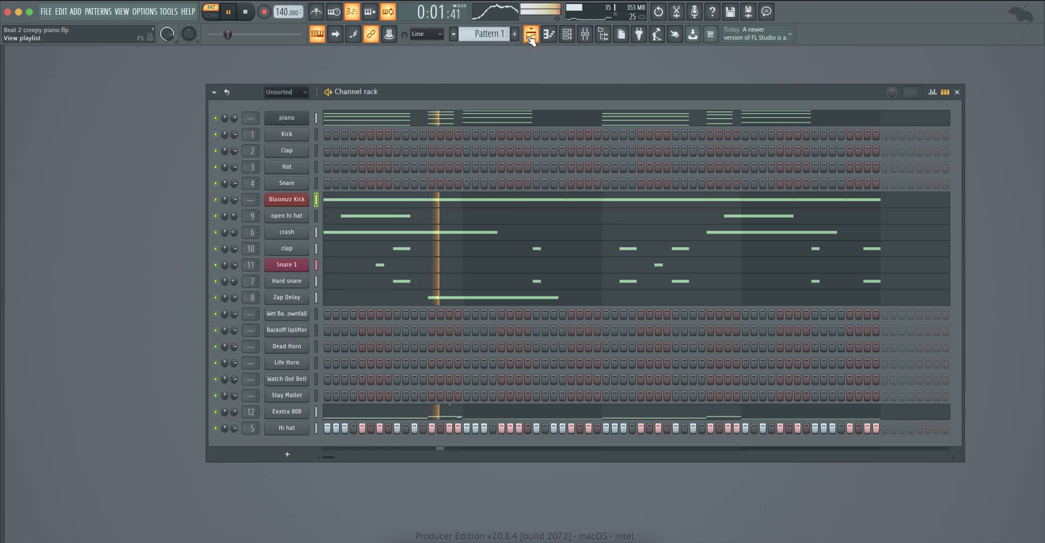
{"action": "left_click", "coordinate": [531, 34]}
{"action": "left_click_drag", "start_coordinate": [344, 191], "coordinate": [259, 209]}
{"action": "scroll", "coordinate": [158, 236], "scroll_direction": "up", "scroll_amount": 3}
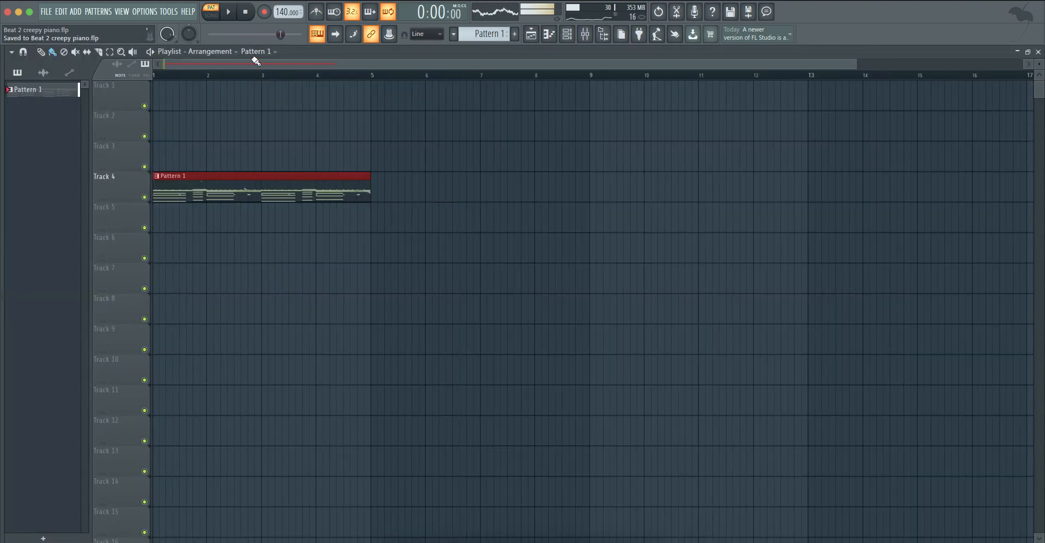
{"action": "key", "text": "space"}
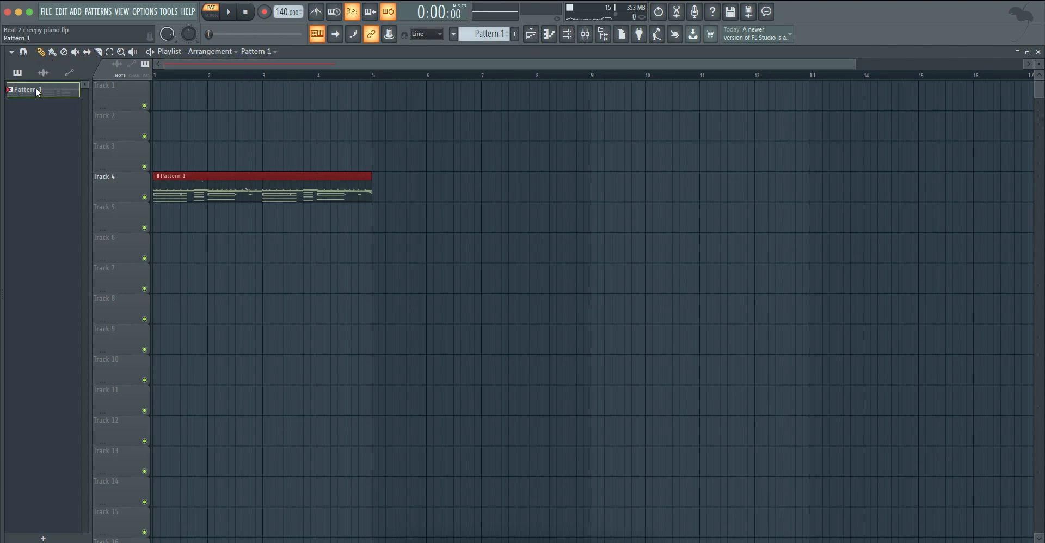
Split Pattern 1 by channel and start separating the stacked clips, with piano on Track 3 and Bloomzz Kick on Track 4.
{"action": "right_click", "coordinate": [36, 92]}
{"action": "left_click", "coordinate": [60, 265]}
{"action": "left_click_drag", "start_coordinate": [231, 193], "coordinate": [180, 187]}
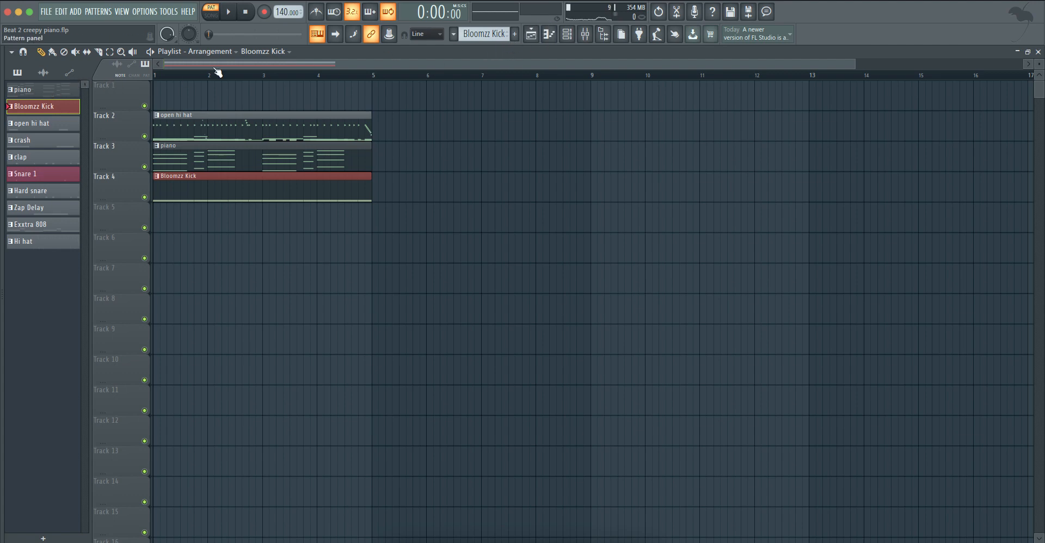
{"action": "right_click", "coordinate": [48, 89]}
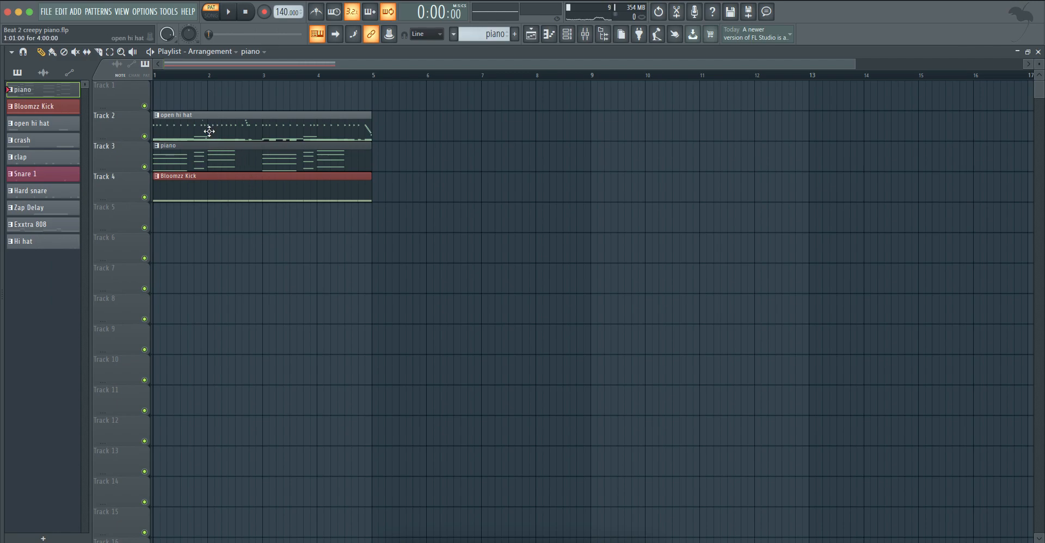
Move piano to Track 6, Bloomzz Kick to 8, open hi hat to 5, crash to 4, clap to 3 and Snare 1 to 10.
{"action": "left_click_drag", "start_coordinate": [201, 167], "coordinate": [190, 257]}
{"action": "left_click_drag", "start_coordinate": [190, 190], "coordinate": [178, 312]}
{"action": "left_click_drag", "start_coordinate": [230, 135], "coordinate": [212, 227]}
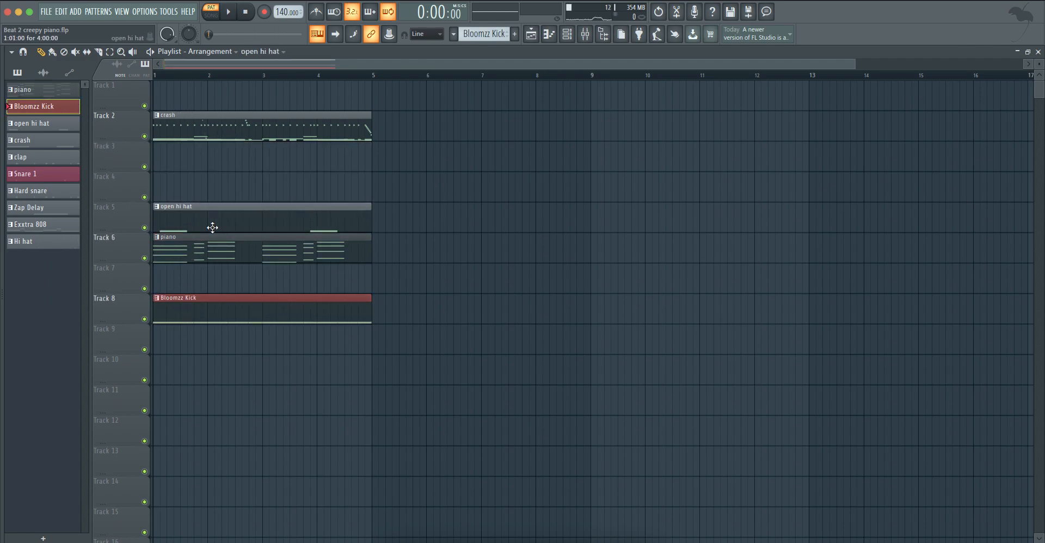
{"action": "mouse_move", "coordinate": [219, 137]}
{"action": "left_mouse_down"}
{"action": "mouse_move", "coordinate": [210, 192]}
{"action": "mouse_move", "coordinate": [210, 144]}
{"action": "mouse_move", "coordinate": [218, 154]}
{"action": "left_mouse_up"}
{"action": "left_click", "coordinate": [183, 368]}
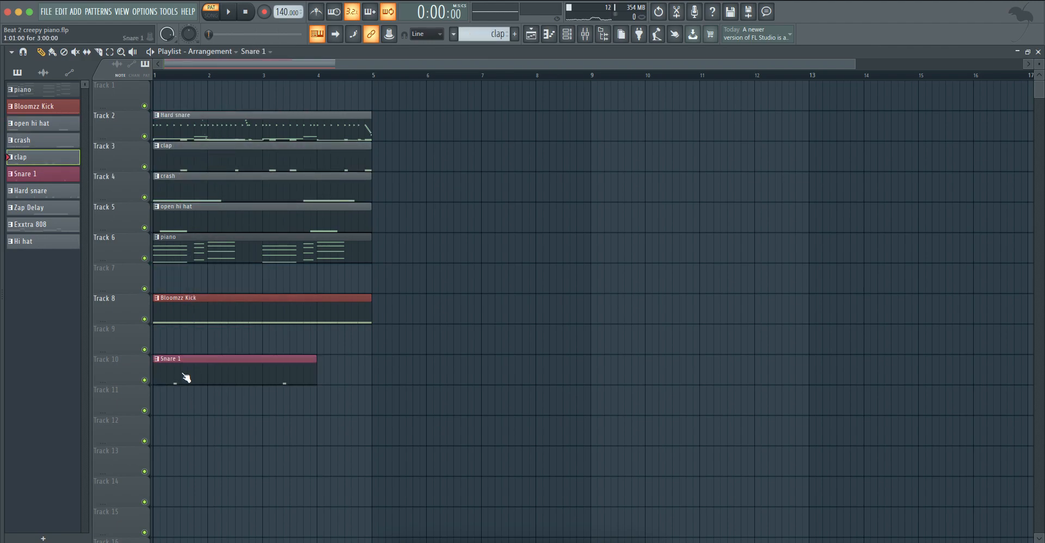
Move Hard snare to Track 12, Zap Delay to Track 14, Exxtra 808 to Track 11 and Hi hat to Track 1.
{"action": "left_click_drag", "start_coordinate": [242, 121], "coordinate": [181, 445]}
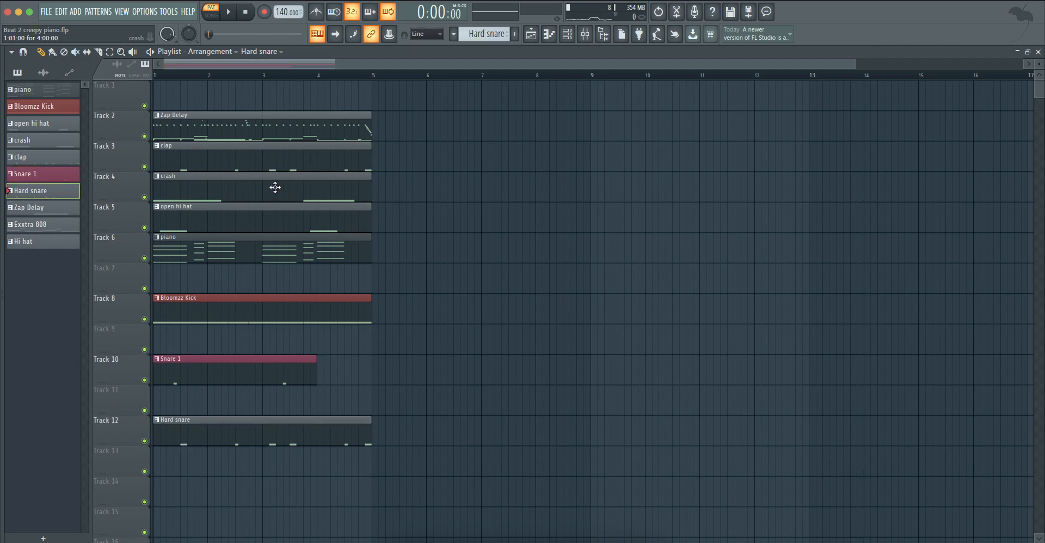
{"action": "left_click_drag", "start_coordinate": [228, 135], "coordinate": [168, 401]}
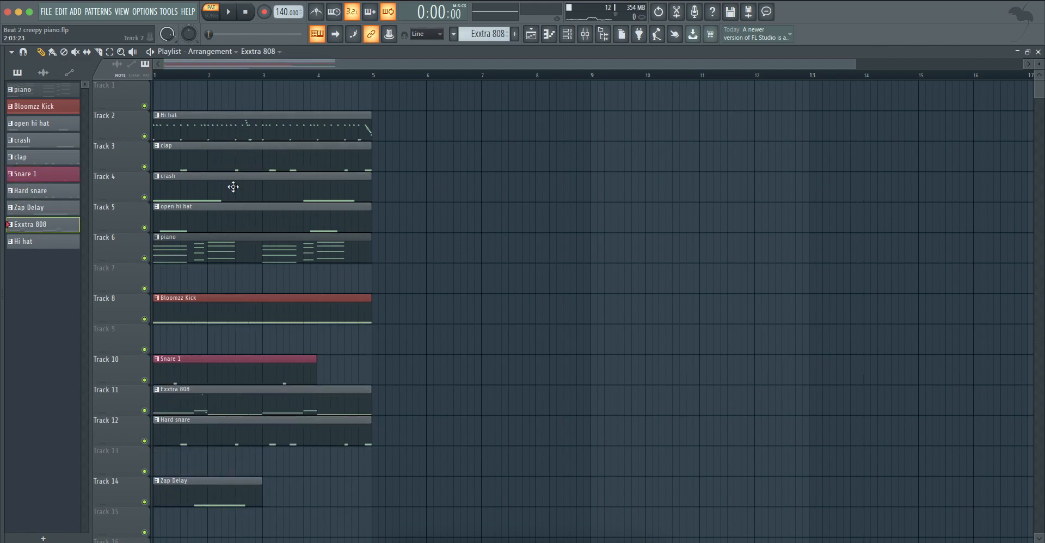
{"action": "left_click_drag", "start_coordinate": [185, 117], "coordinate": [184, 87]}
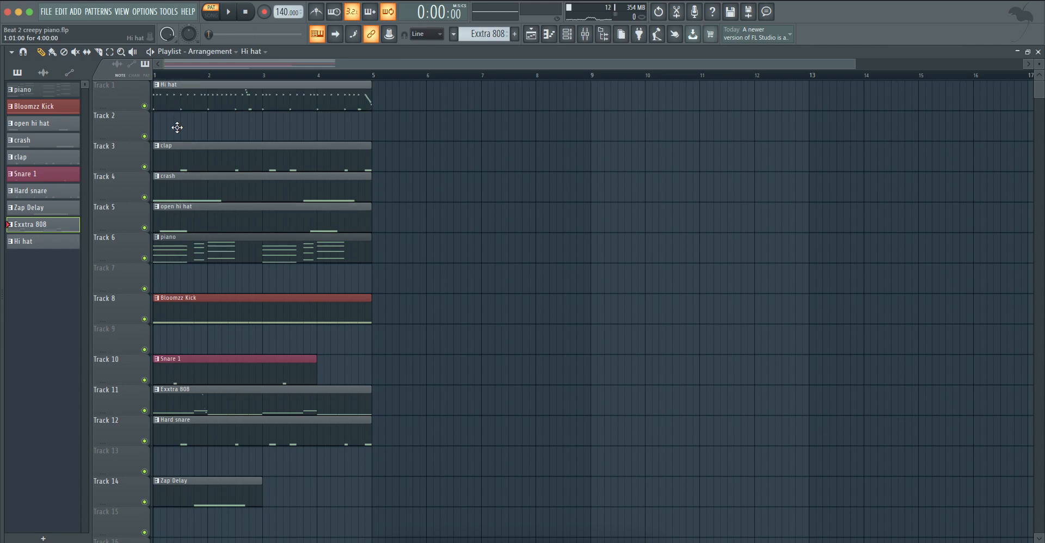
{"action": "mouse_move", "coordinate": [177, 145]}
{"action": "left_mouse_down"}
{"action": "mouse_move", "coordinate": [178, 114]}
{"action": "mouse_move", "coordinate": [172, 150]}
{"action": "left_mouse_up"}
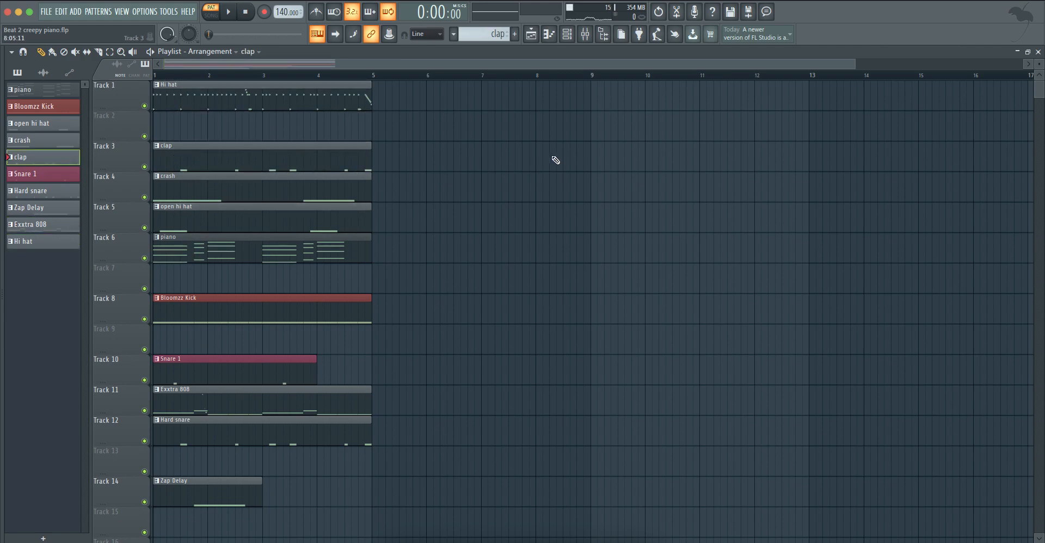
Duplicate all the four-bar clips three times, starting at bars 5, 9 and 13, and clear the selection.
{"action": "scroll", "coordinate": [553, 162], "scroll_direction": "down", "scroll_amount": 2}
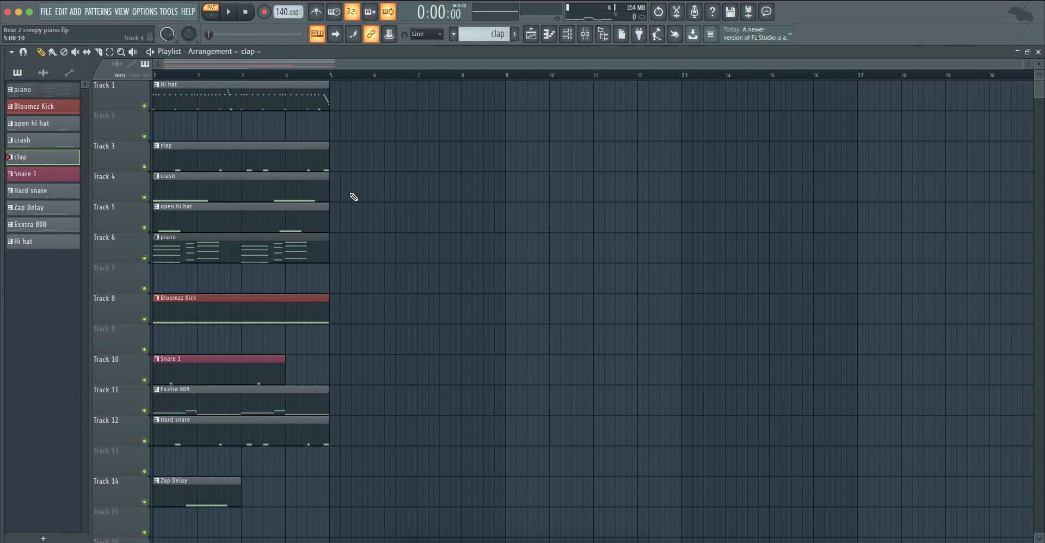
{"action": "key", "text": "ctrl+a"}
{"action": "left_click_drag", "start_coordinate": [210, 429], "coordinate": [693, 421], "text": "shift"}
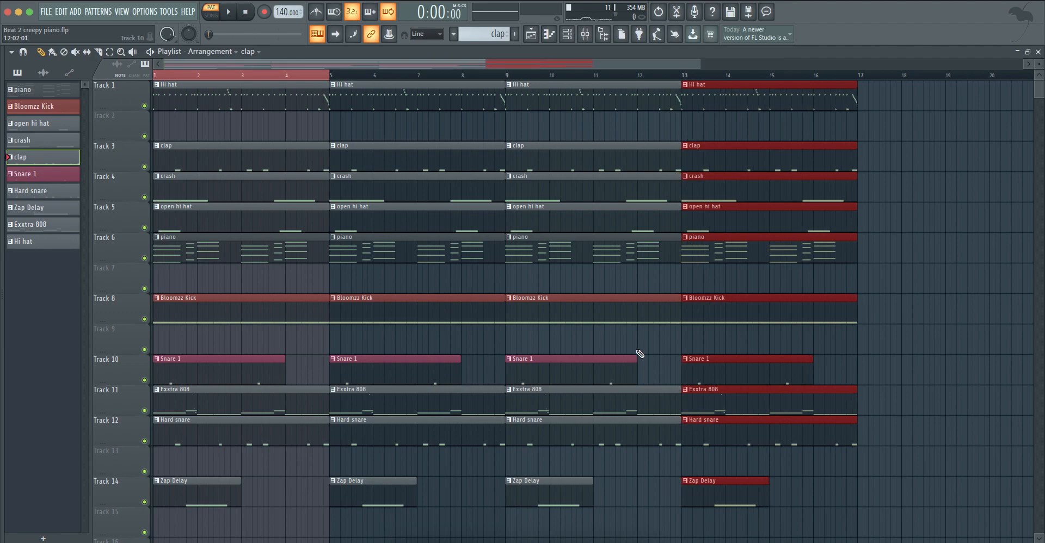
{"action": "left_click", "coordinate": [568, 283]}
{"action": "mouse_move", "coordinate": [334, 79]}
{"action": "left_mouse_down"}
{"action": "mouse_move", "coordinate": [517, 87]}
{"action": "mouse_move", "coordinate": [331, 93]}
{"action": "left_mouse_up"}
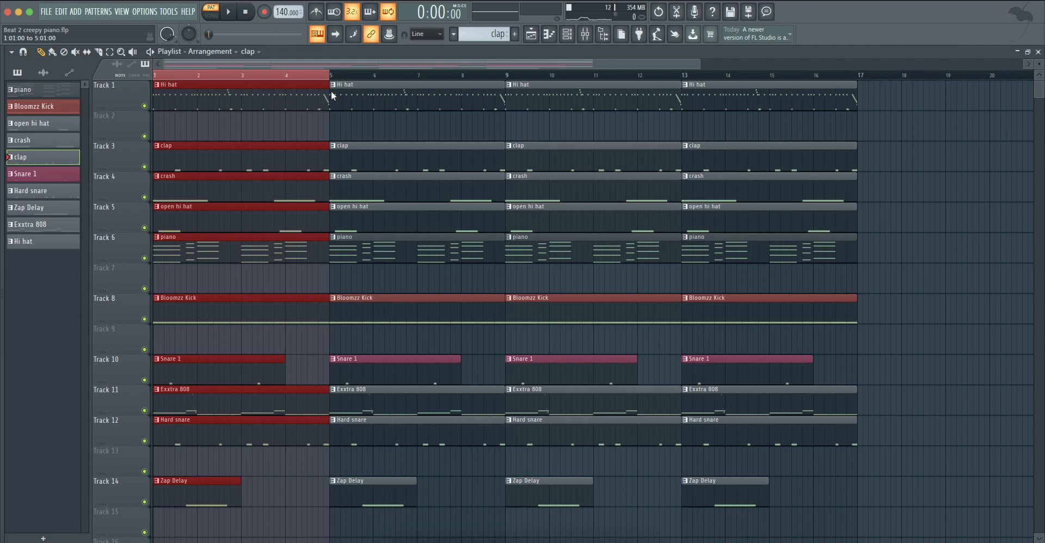
{"action": "left_click", "coordinate": [352, 129]}
Move the three piano clips from bar 5 onward down to Track 7 and deselect them.
{"action": "right_click", "coordinate": [123, 250]}
{"action": "left_click", "coordinate": [276, 274]}
{"action": "left_click_drag", "start_coordinate": [374, 293], "coordinate": [783, 234]}
{"action": "key", "text": "shift+Down"}
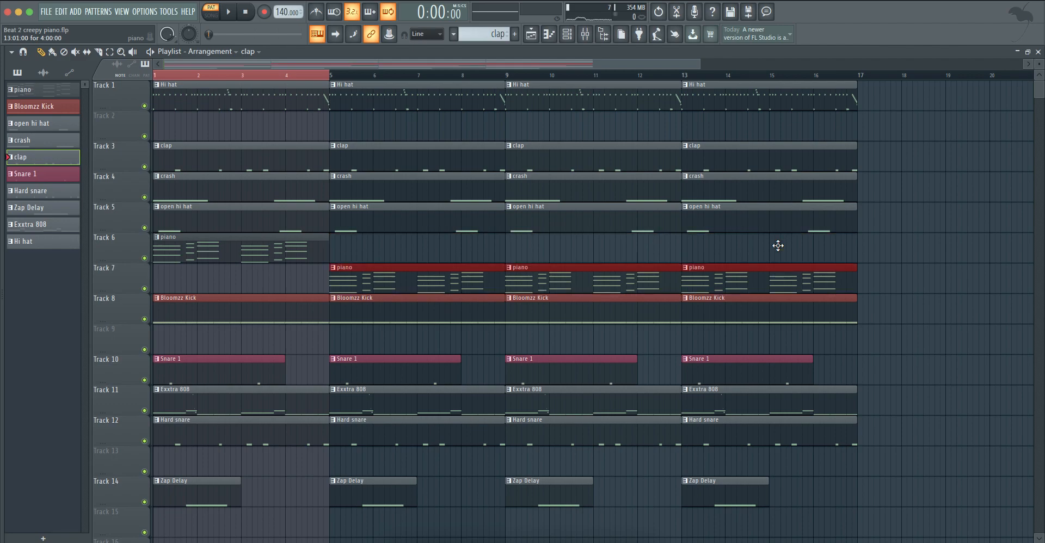
{"action": "left_click", "coordinate": [886, 239], "text": "super"}
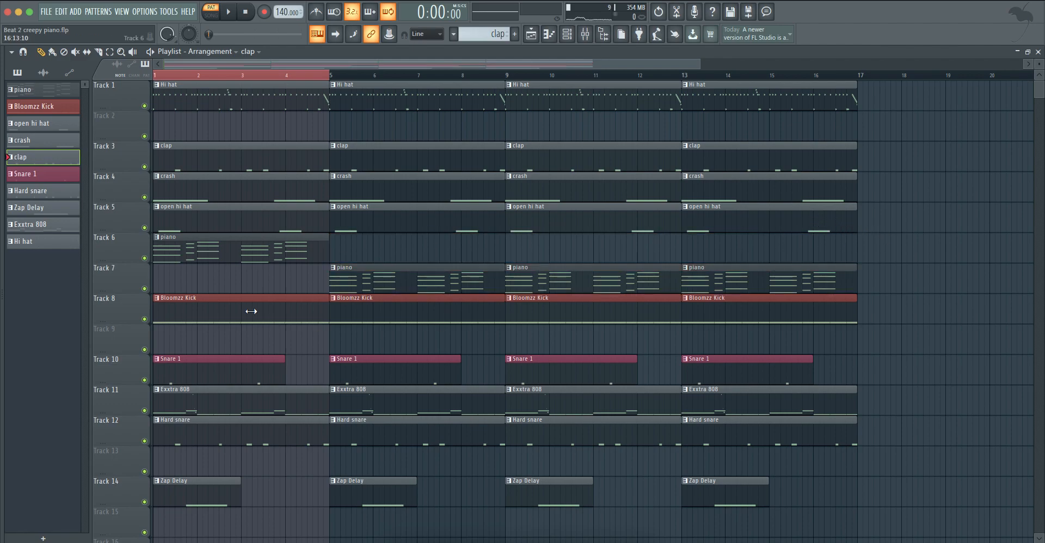
Consolidate Track 6 to audio over the four-bar time selection and audition the result in solo, then unsolo it.
{"action": "right_click", "coordinate": [120, 246]}
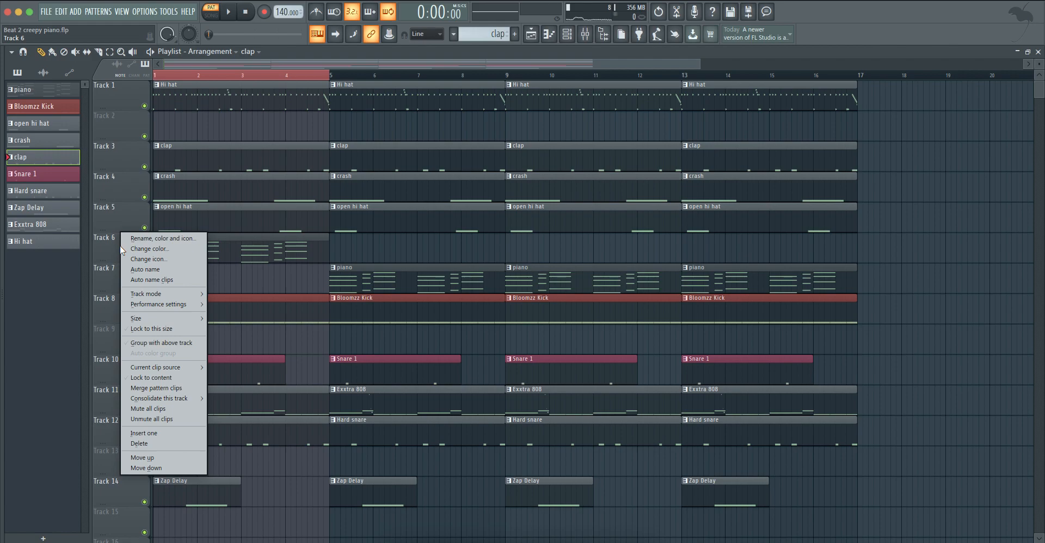
{"action": "mouse_move", "coordinate": [162, 396]}
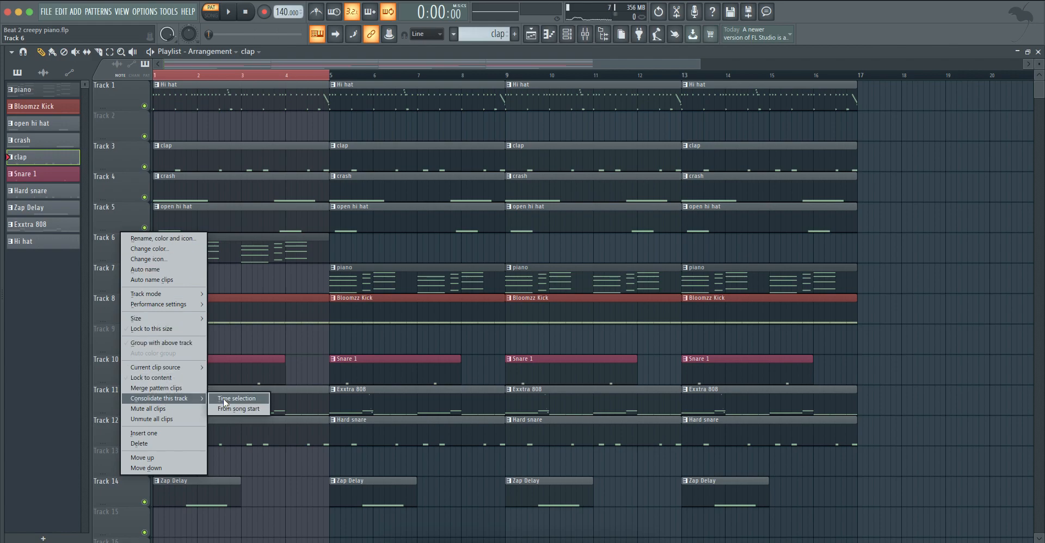
{"action": "left_click", "coordinate": [224, 398]}
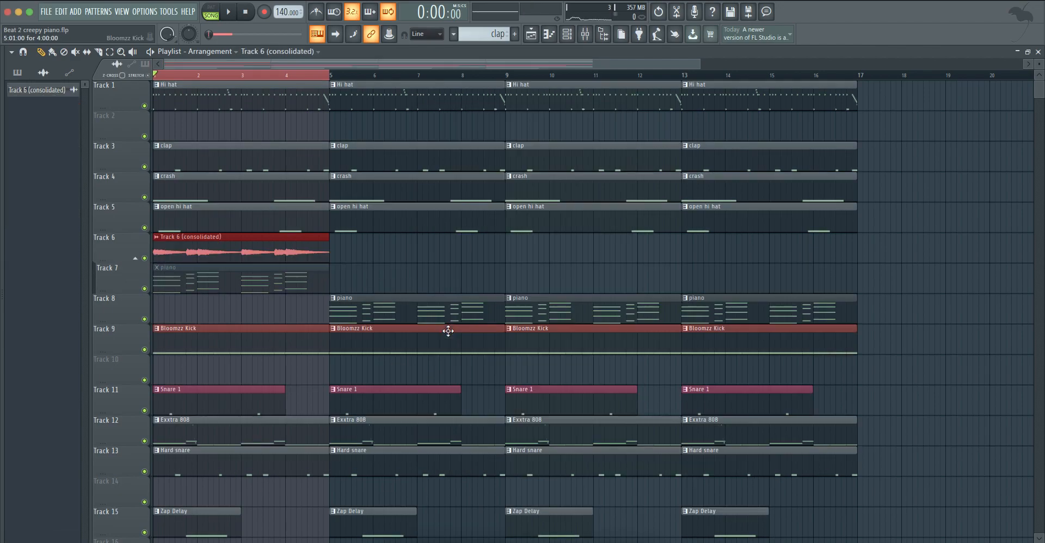
{"action": "key", "text": "space"}
{"action": "right_click", "coordinate": [145, 259]}
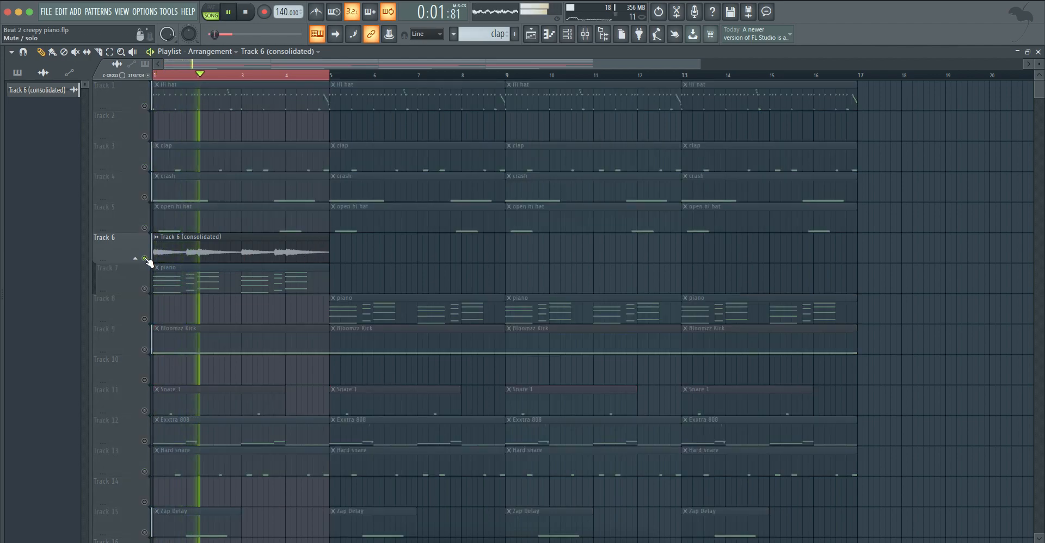
{"action": "right_click", "coordinate": [146, 259]}
{"action": "key", "text": "space"}
Place a second consolidated audio clip on Track 6 at bar 5 and delete the piano clips at bars 1, 5 and 9.
{"action": "left_click", "coordinate": [328, 255]}
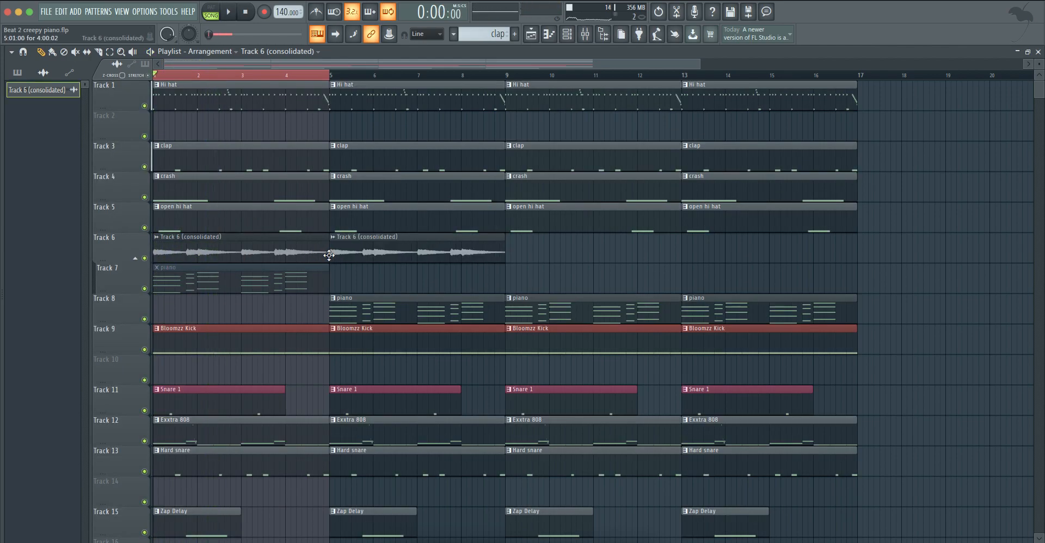
{"action": "right_click", "coordinate": [321, 286]}
{"action": "right_click", "coordinate": [349, 298]}
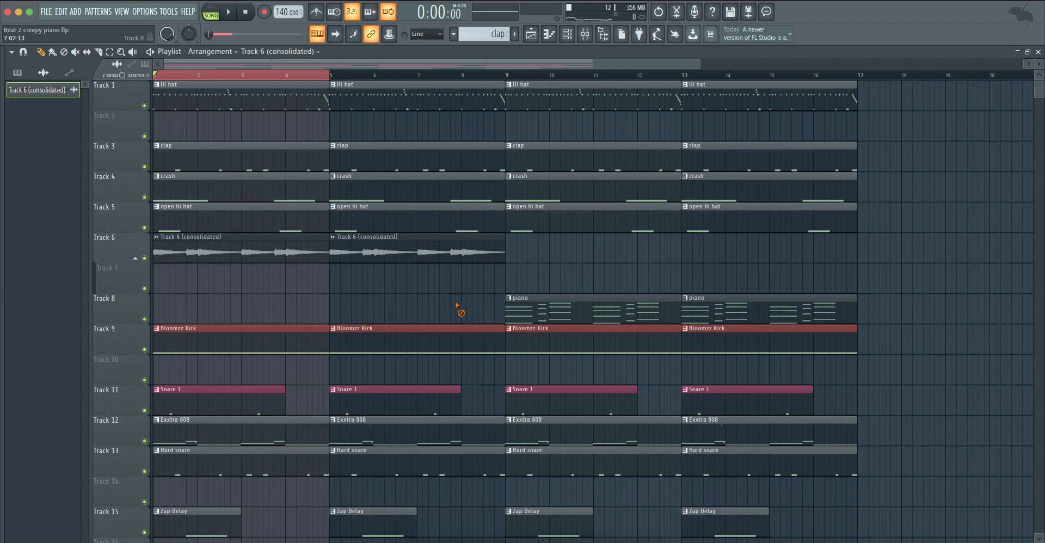
{"action": "right_click", "coordinate": [508, 303]}
Add piano pattern clips on Track 8 at bars 1, 5 and 9 and mute all four piano clips on that track.
{"action": "left_click", "coordinate": [684, 313]}
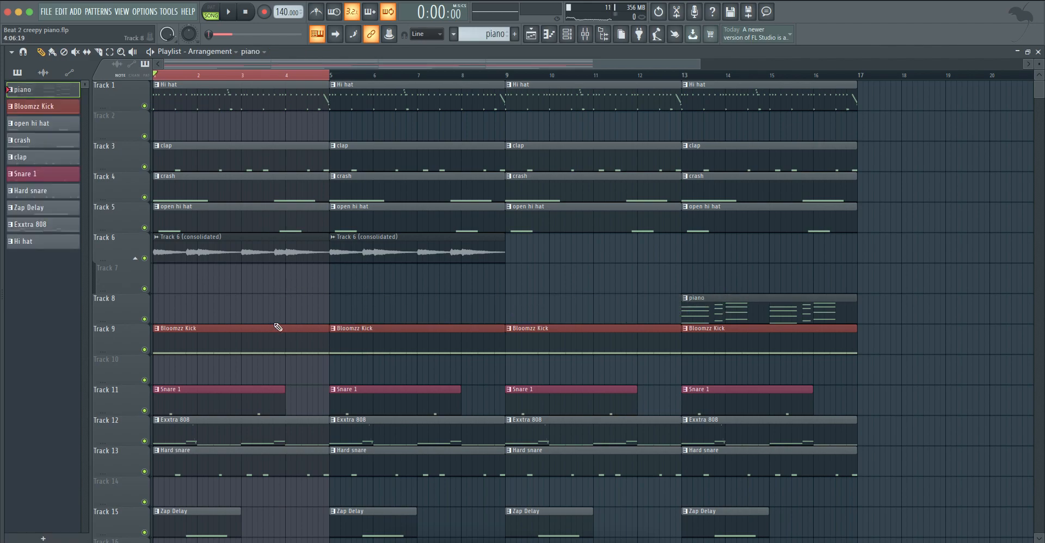
{"action": "left_click", "coordinate": [163, 313]}
{"action": "left_click", "coordinate": [332, 314]}
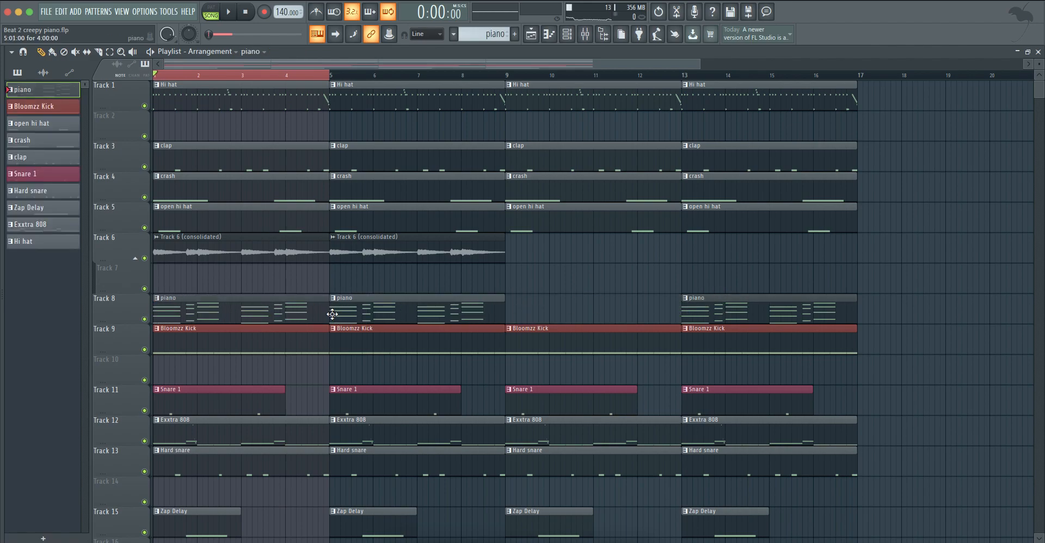
{"action": "left_click", "coordinate": [523, 311]}
{"action": "left_click_drag", "start_coordinate": [156, 306], "coordinate": [806, 309]}
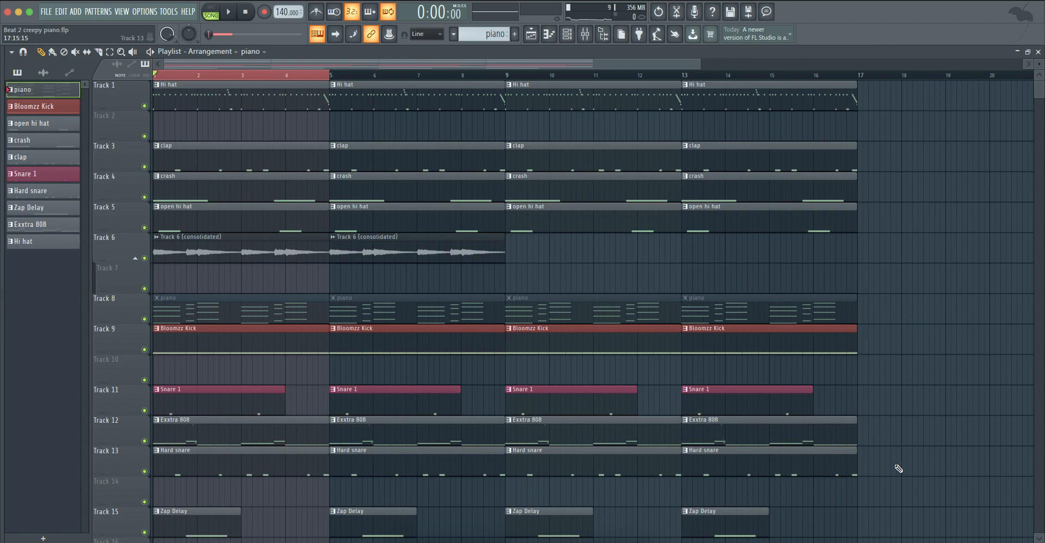
Move all clips from Track 8 downward three tracks lower, shift the muted piano clips back up to Track 10 and clear the selection.
{"action": "scroll", "coordinate": [900, 462], "scroll_direction": "down", "scroll_amount": 4}
{"action": "left_click_drag", "start_coordinate": [903, 471], "coordinate": [125, 187]}
{"action": "key", "text": "shift+Down"}
{"action": "key", "text": "shift+Down"}
{"action": "key", "text": "shift+Down"}
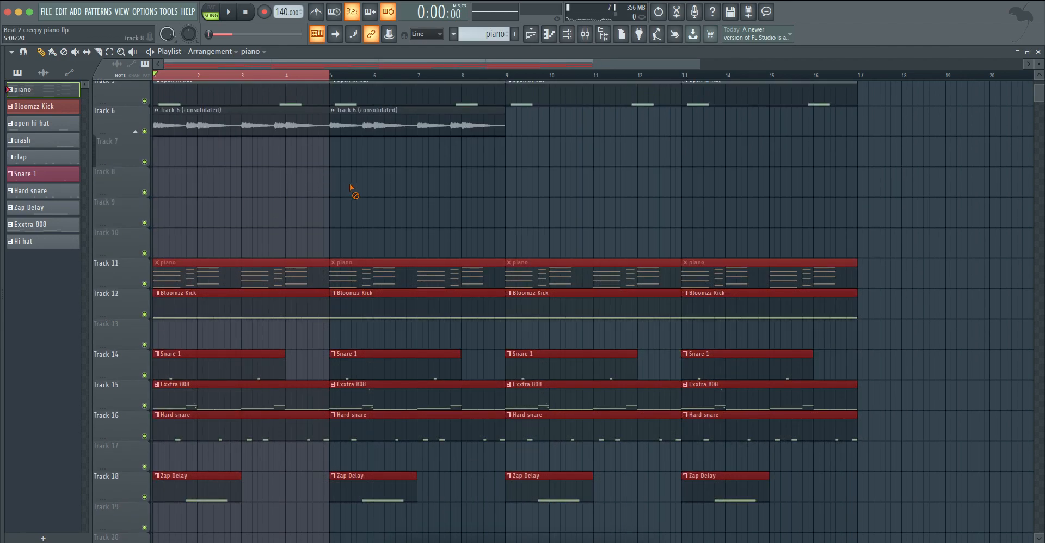
{"action": "left_click_drag", "start_coordinate": [921, 259], "coordinate": [147, 275]}
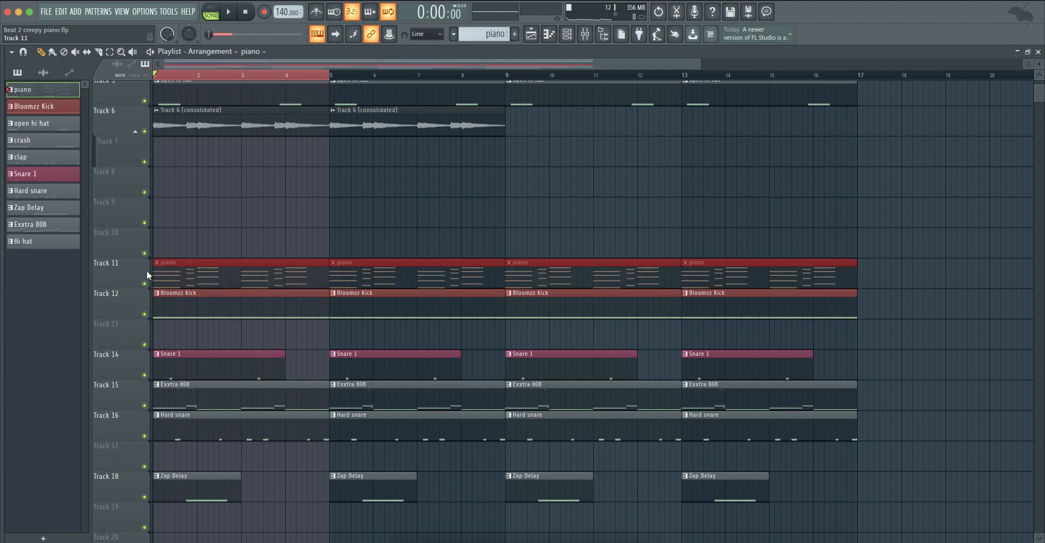
{"action": "key", "text": "shift+Up"}
{"action": "left_click", "coordinate": [338, 177], "text": "ctrl"}
Place another copy of the consolidated audio on Track 7 at bar 5 and make it unique.
{"action": "scroll", "coordinate": [442, 208], "scroll_direction": "up", "scroll_amount": 3}
{"action": "scroll", "coordinate": [443, 208], "scroll_direction": "up", "scroll_amount": 1}
{"action": "left_click", "coordinate": [333, 254]}
{"action": "left_click", "coordinate": [333, 277]}
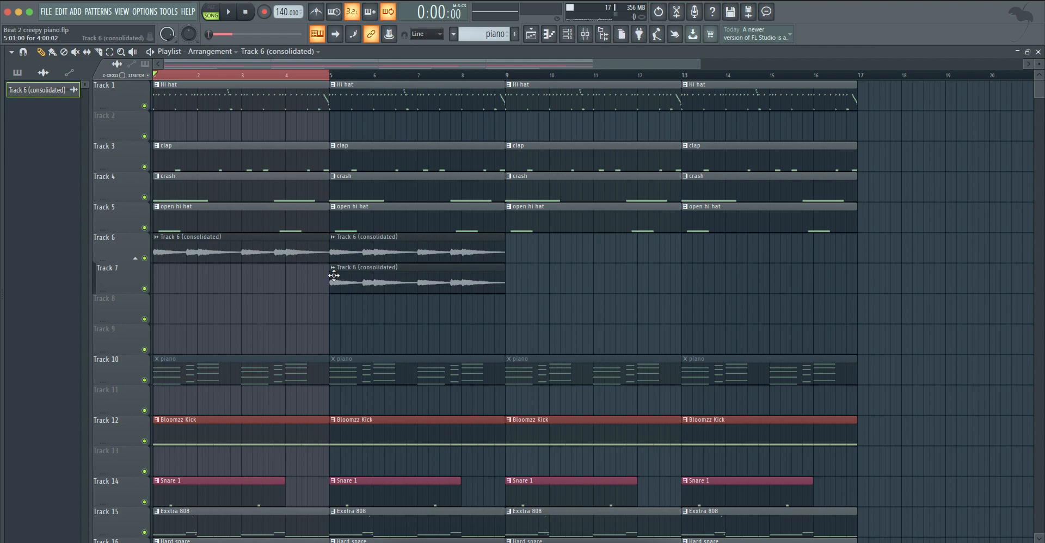
{"action": "left_click", "coordinate": [332, 269]}
{"action": "left_click", "coordinate": [370, 354]}
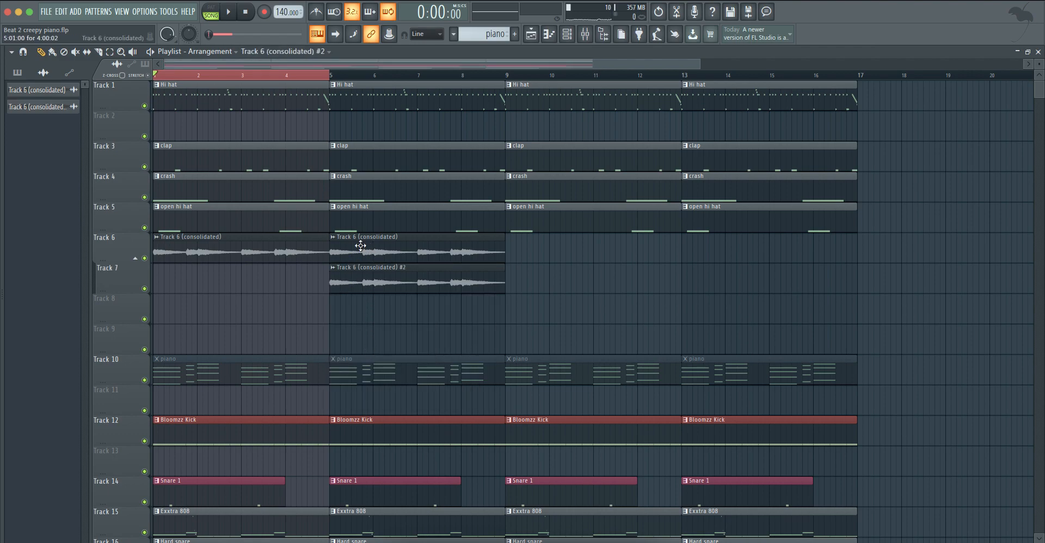
Change the color of the audio clip on Track 7 to gold.
{"action": "left_click", "coordinate": [333, 267]}
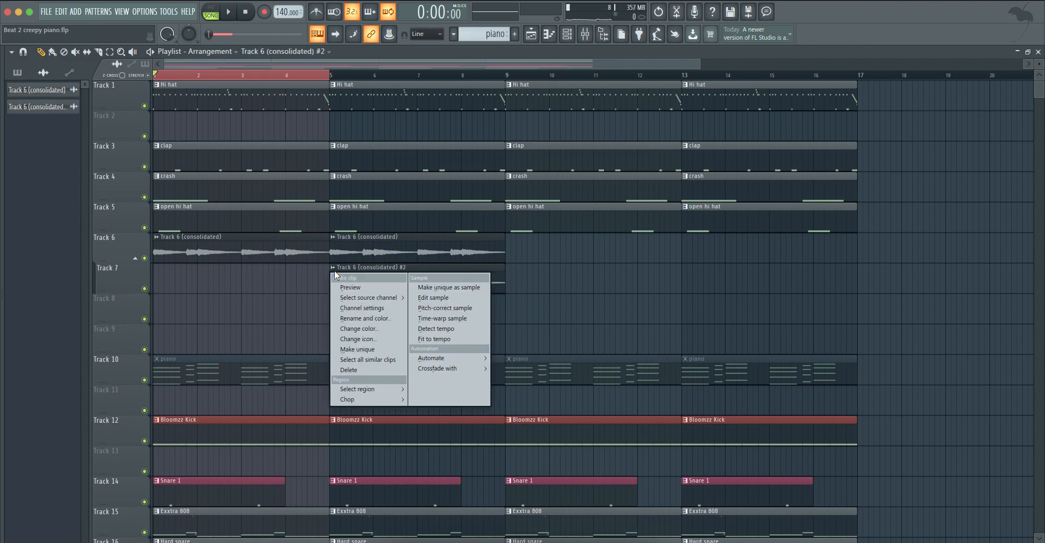
{"action": "left_click", "coordinate": [377, 329]}
{"action": "left_click", "coordinate": [461, 330]}
{"action": "key", "text": "Return"}
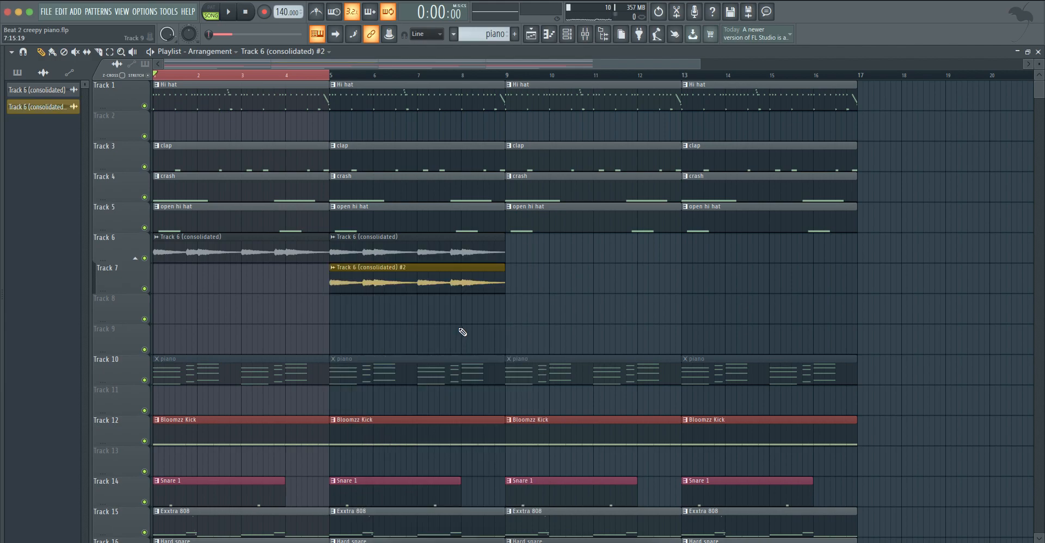
Route the gold Track 7 audio clip and the original consolidated clip on Track 6 to mixer track 13.
{"action": "double_click", "coordinate": [429, 284]}
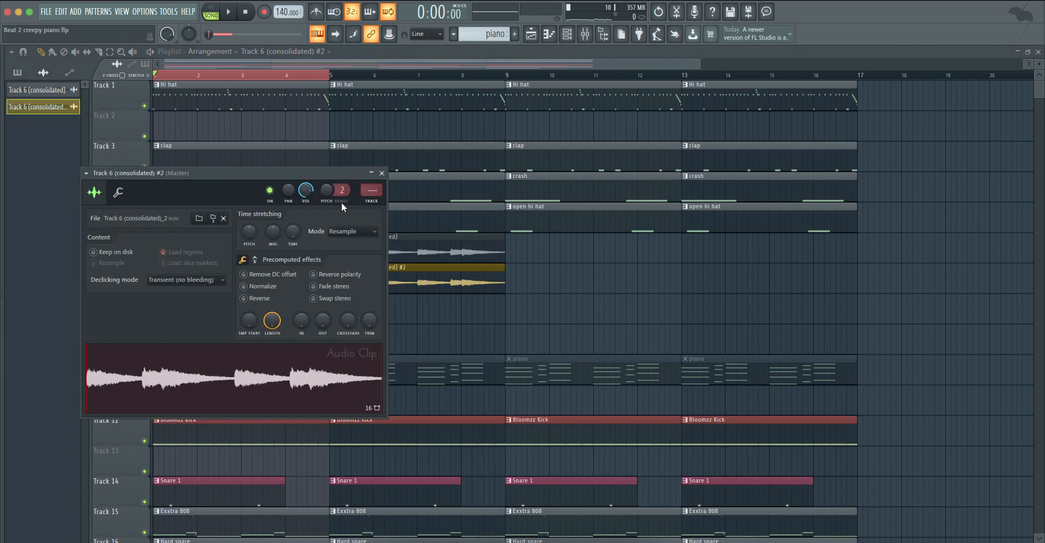
{"action": "key", "text": "super+l"}
{"action": "key", "text": "Escape"}
{"action": "key", "text": "Escape"}
{"action": "left_click", "coordinate": [385, 253]}
{"action": "double_click", "coordinate": [385, 253]}
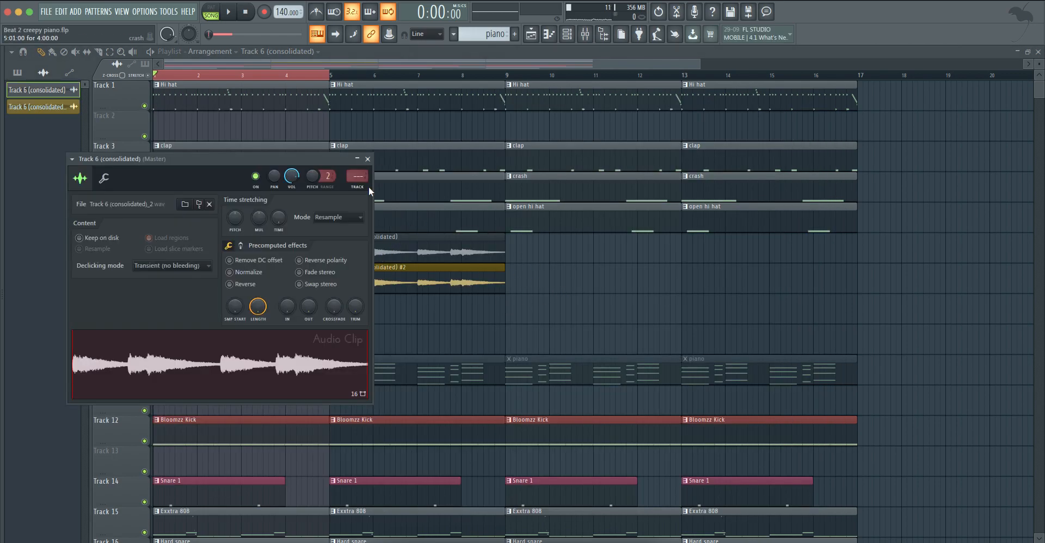
{"action": "left_click_drag", "start_coordinate": [358, 176], "coordinate": [357, 167]}
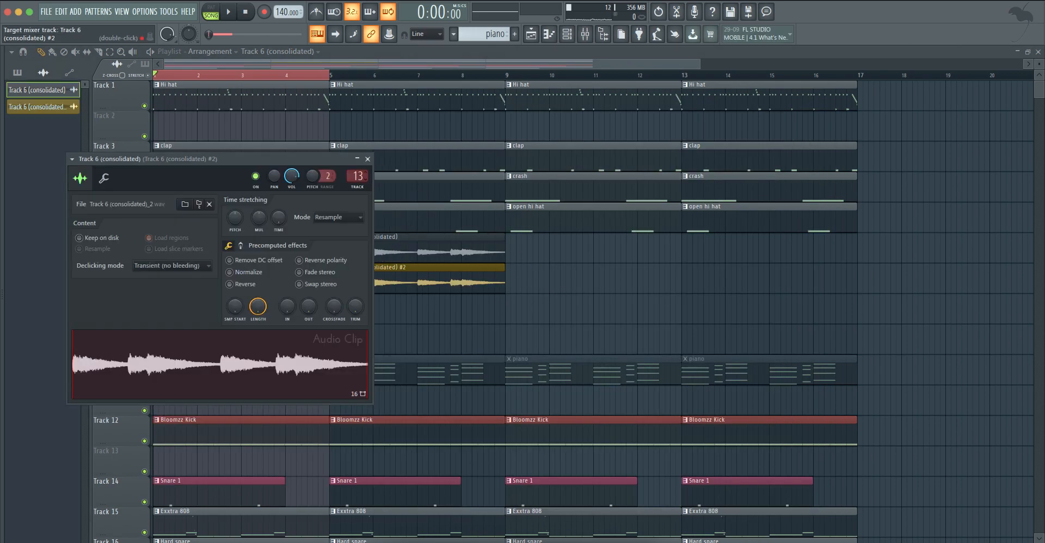
{"action": "left_click", "coordinate": [367, 159]}
Raise the time-stretching pitch of the gold clip on Track 7 and play back bars 5 to 9.
{"action": "double_click", "coordinate": [447, 281]}
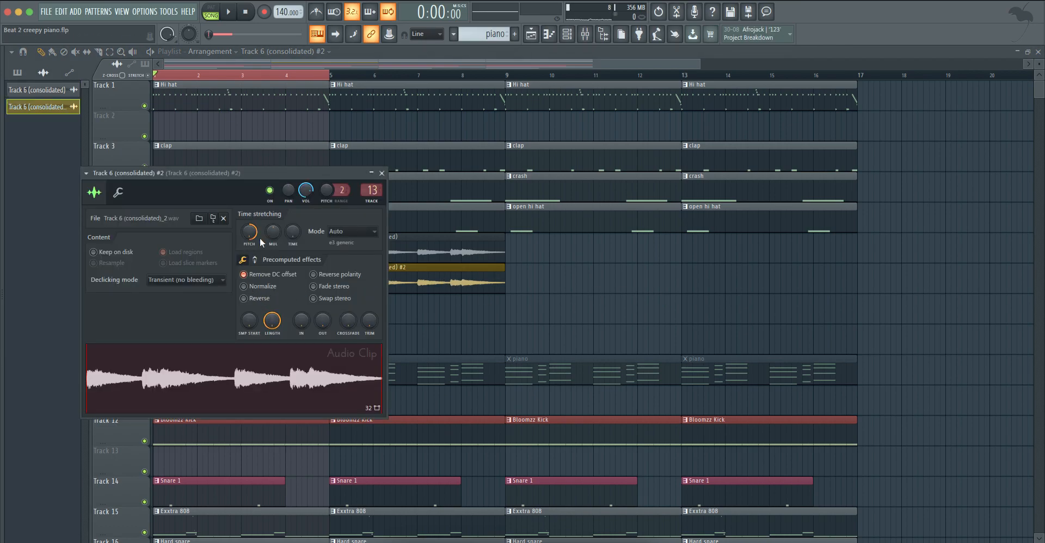
{"action": "key", "text": "Escape"}
{"action": "left_click_drag", "start_coordinate": [334, 90], "coordinate": [508, 83]}
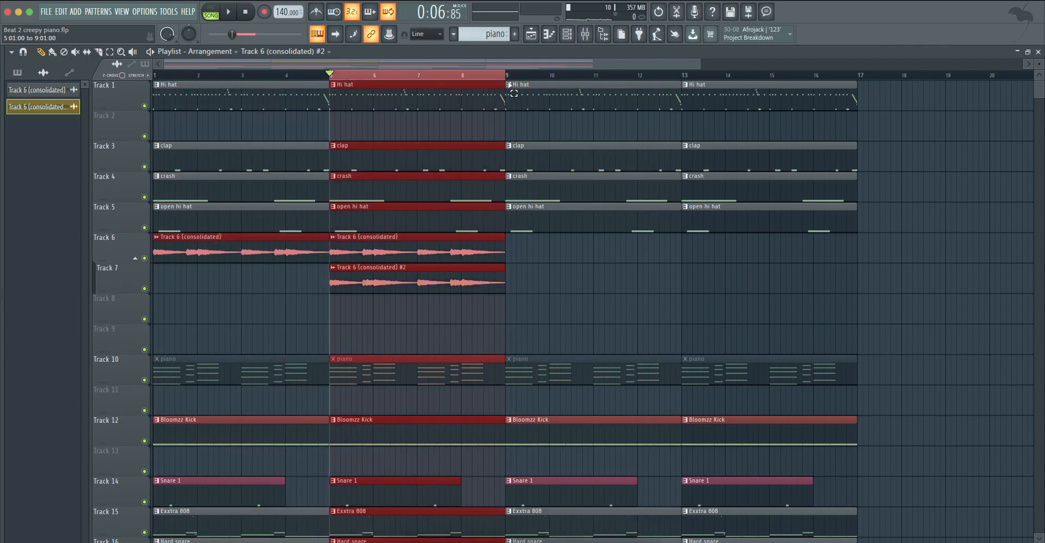
{"action": "left_click", "coordinate": [542, 275]}
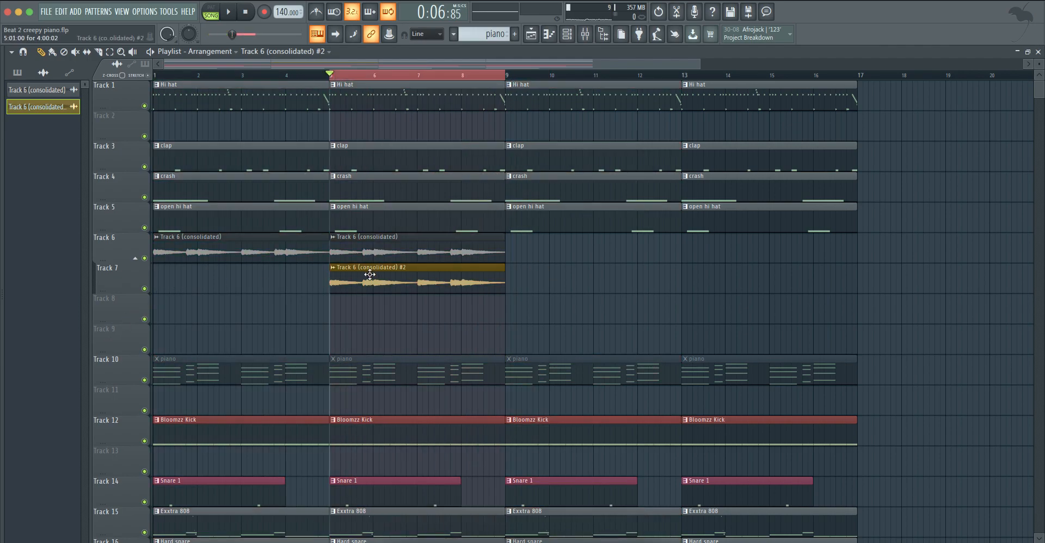
{"action": "key", "text": "space"}
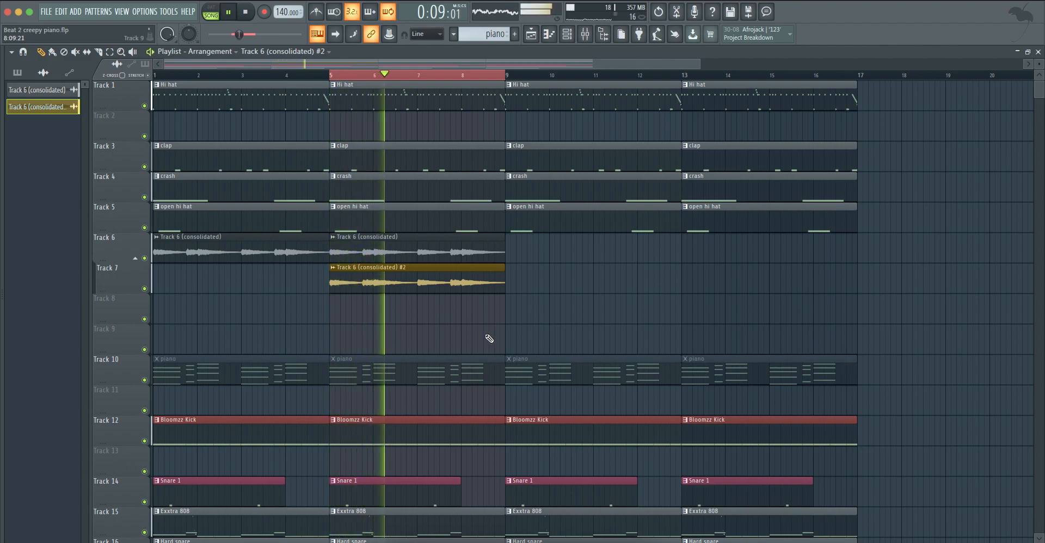
Lower the channel volume of the gold clip on Track 7 slightly during playback, then stop.
{"action": "double_click", "coordinate": [457, 282]}
{"action": "left_click_drag", "start_coordinate": [306, 190], "coordinate": [305, 195]}
{"action": "right_click", "coordinate": [640, 303]}
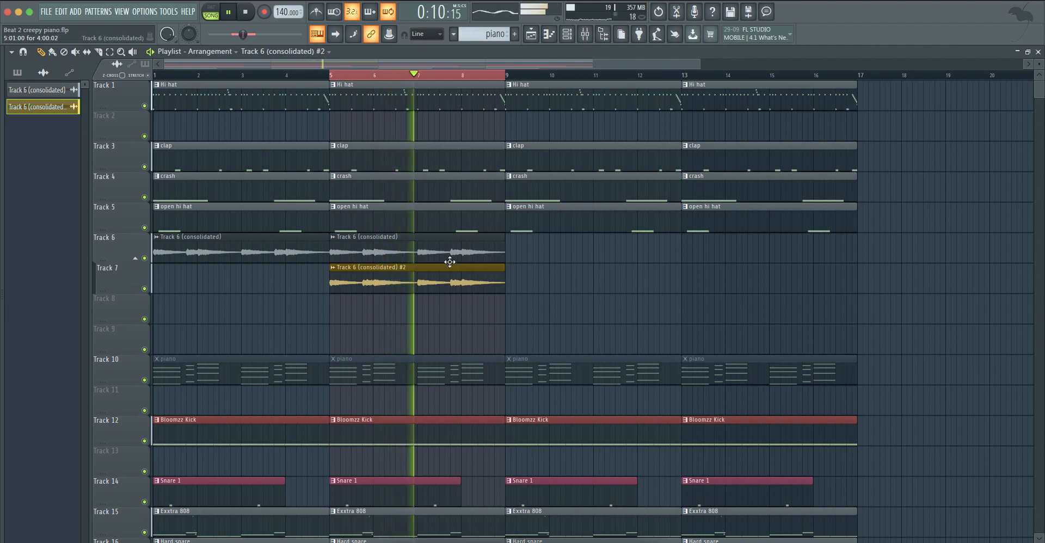
{"action": "key", "text": "space"}
Place a consolidated audio clip on Track 8 at bar 9, make it unique and stretch it to end at bar 17.
{"action": "left_click", "coordinate": [506, 306]}
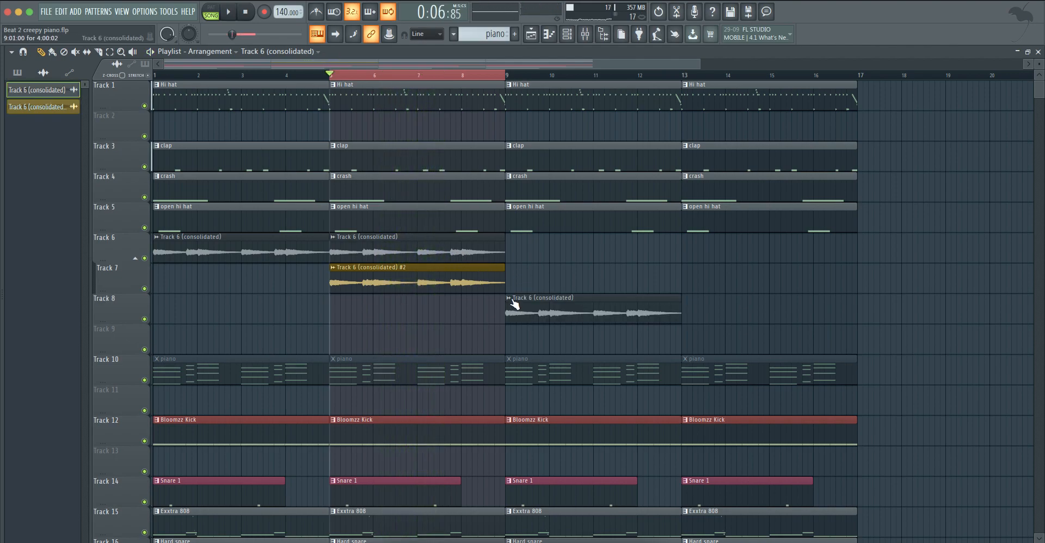
{"action": "left_click", "coordinate": [509, 298]}
{"action": "left_click", "coordinate": [538, 381]}
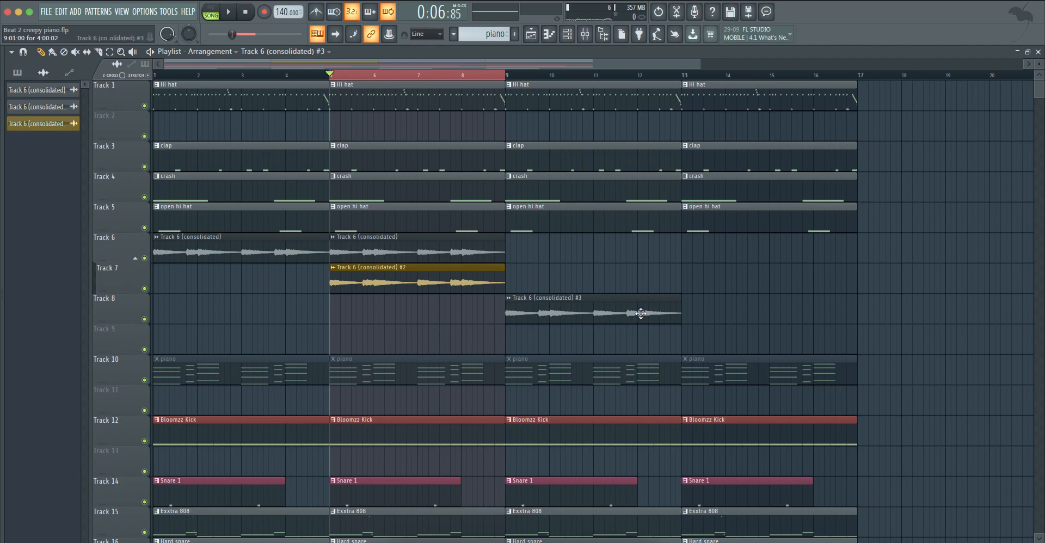
{"action": "left_click_drag", "start_coordinate": [680, 307], "coordinate": [857, 308]}
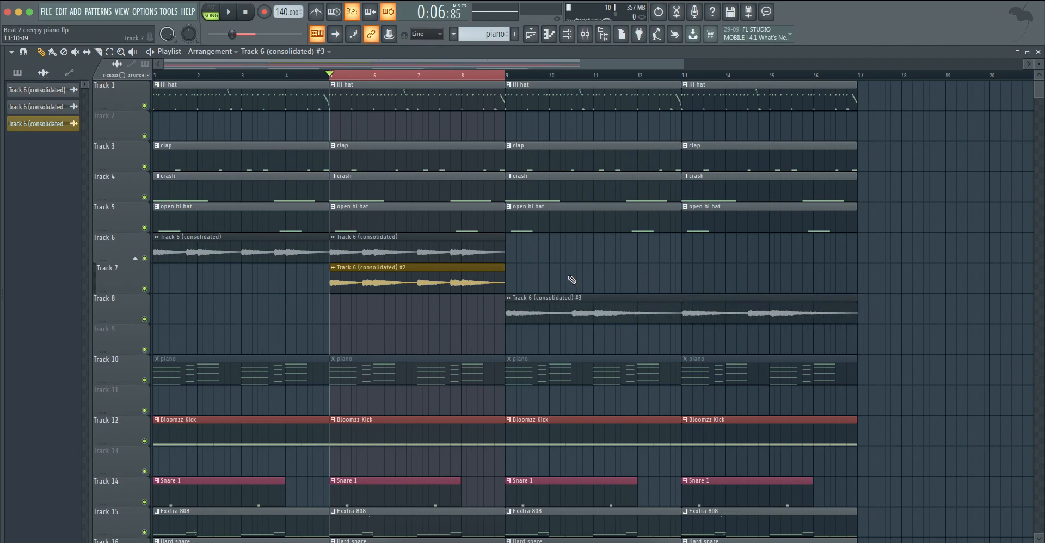
Play back bars 9 to 17 and check the channel settings of the stretched clip on Track 8.
{"action": "left_click_drag", "start_coordinate": [514, 79], "coordinate": [858, 82]}
{"action": "left_click", "coordinate": [910, 120], "text": "ctrl"}
{"action": "key", "text": "space"}
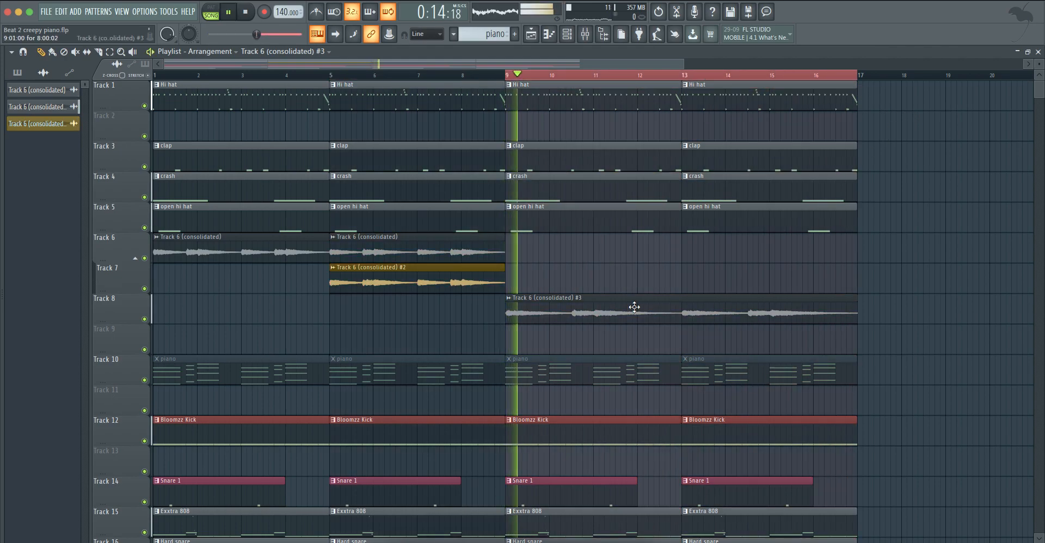
{"action": "double_click", "coordinate": [633, 306]}
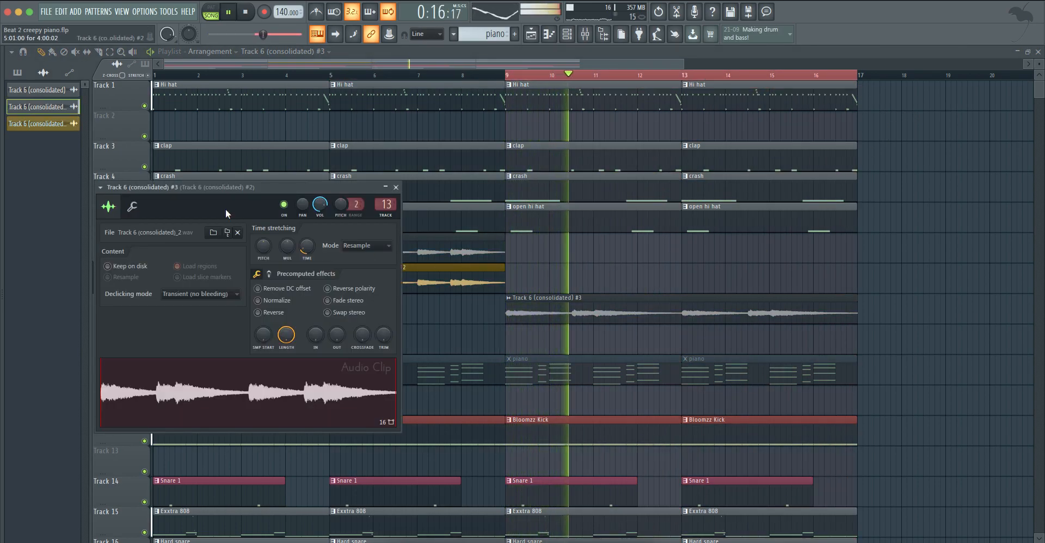
{"action": "left_click_drag", "start_coordinate": [252, 187], "coordinate": [303, 181]}
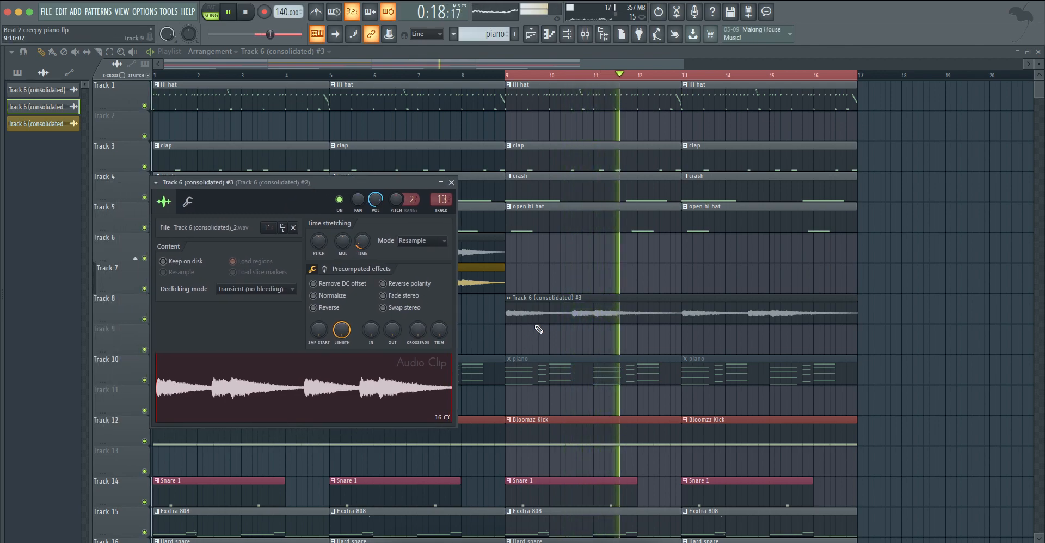
{"action": "key", "text": "Escape"}
Place a copy of the stretched audio clip on Track 9 at bar 9 and make it unique.
{"action": "left_click", "coordinate": [506, 337]}
{"action": "left_click", "coordinate": [509, 329]}
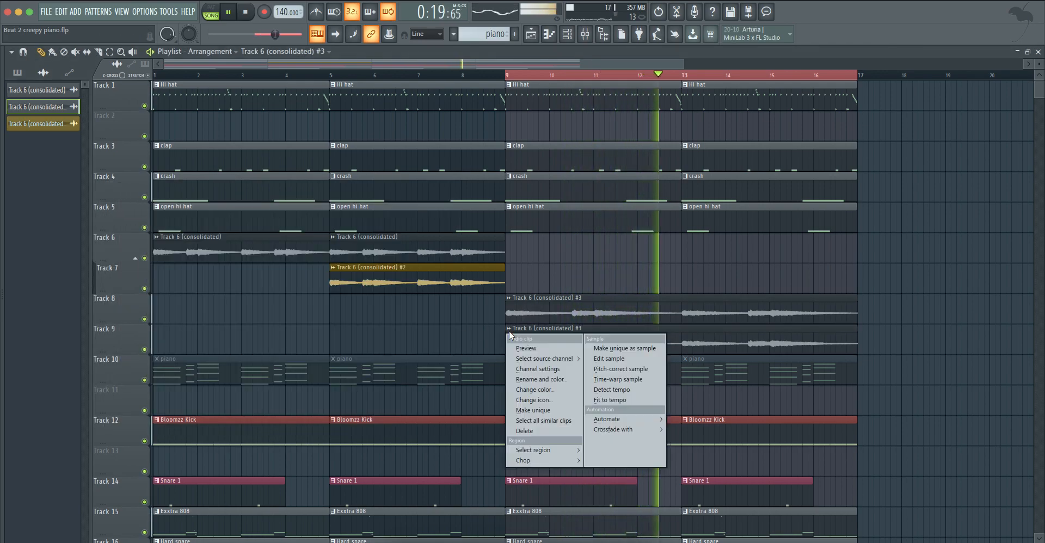
{"action": "left_click", "coordinate": [536, 412]}
Raise the time-stretching pitch of the Track 9 audio clip and lower its channel volume while auditioning the range.
{"action": "double_click", "coordinate": [549, 338]}
{"action": "key", "text": "space"}
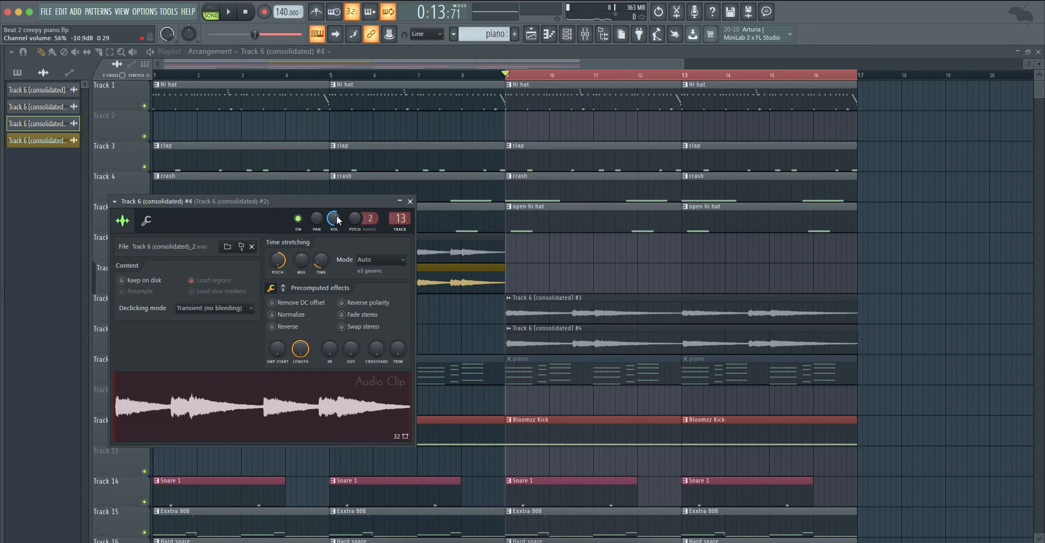
{"action": "key", "text": "space"}
{"action": "left_click_drag", "start_coordinate": [336, 219], "coordinate": [336, 237]}
{"action": "right_click", "coordinate": [588, 276]}
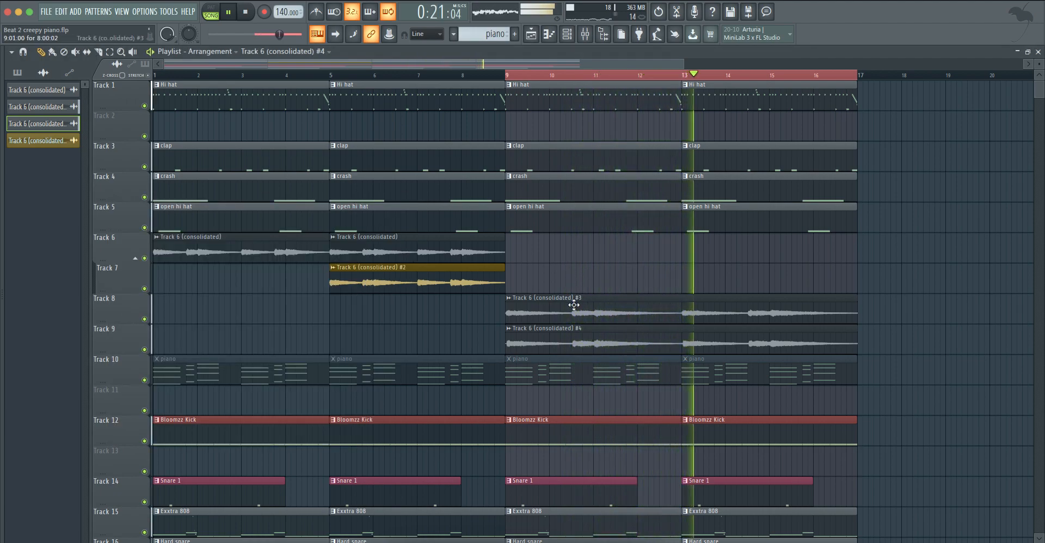
{"action": "key", "text": "space"}
Reverse the stretched audio clips on Tracks 8 and 9 and play back from bar 9.
{"action": "double_click", "coordinate": [573, 305]}
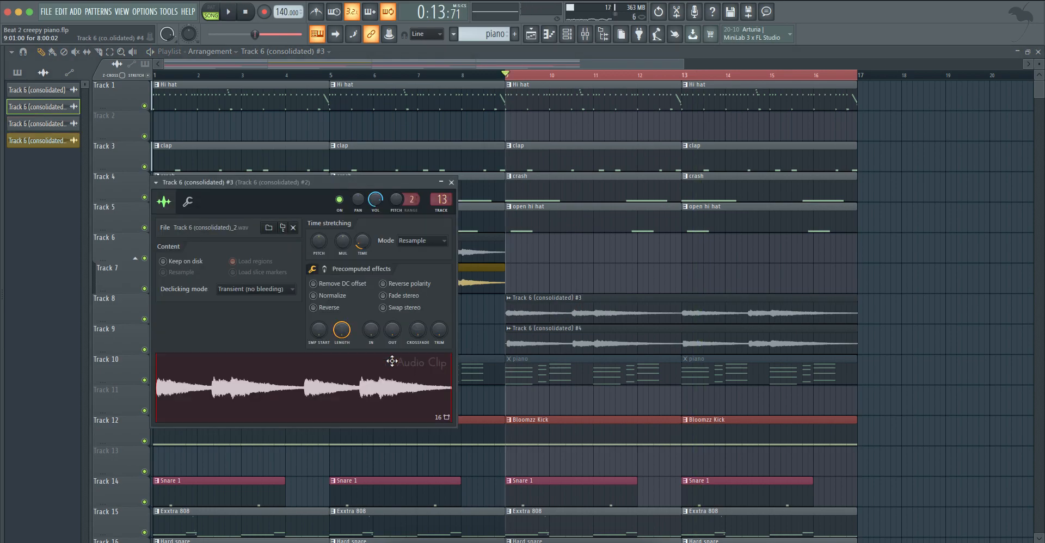
{"action": "left_click", "coordinate": [329, 307]}
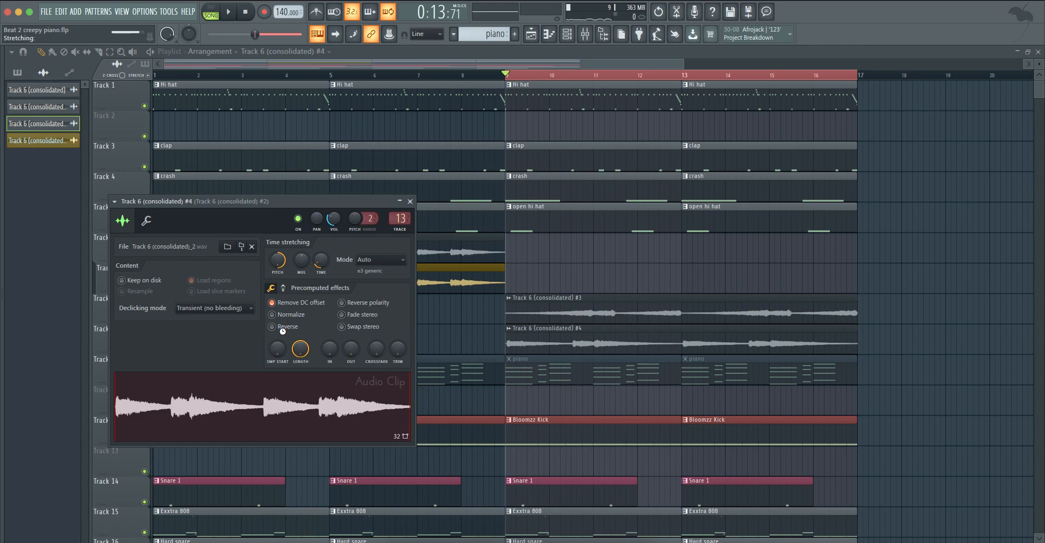
{"action": "key", "text": "space"}
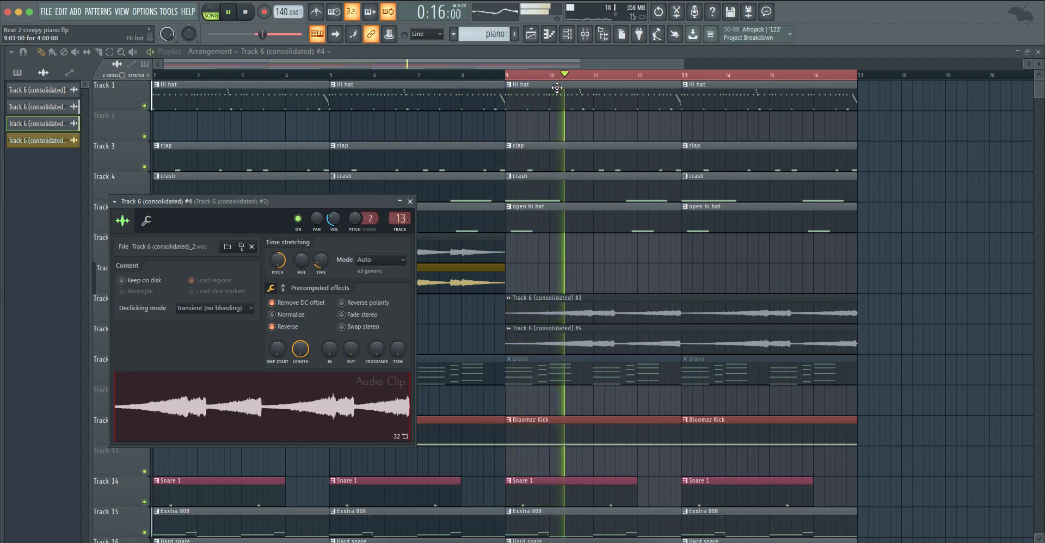
Stop playback and place a copy of the original consolidated piano audio clip on Track 6 at bar 11.
{"action": "right_click", "coordinate": [556, 278]}
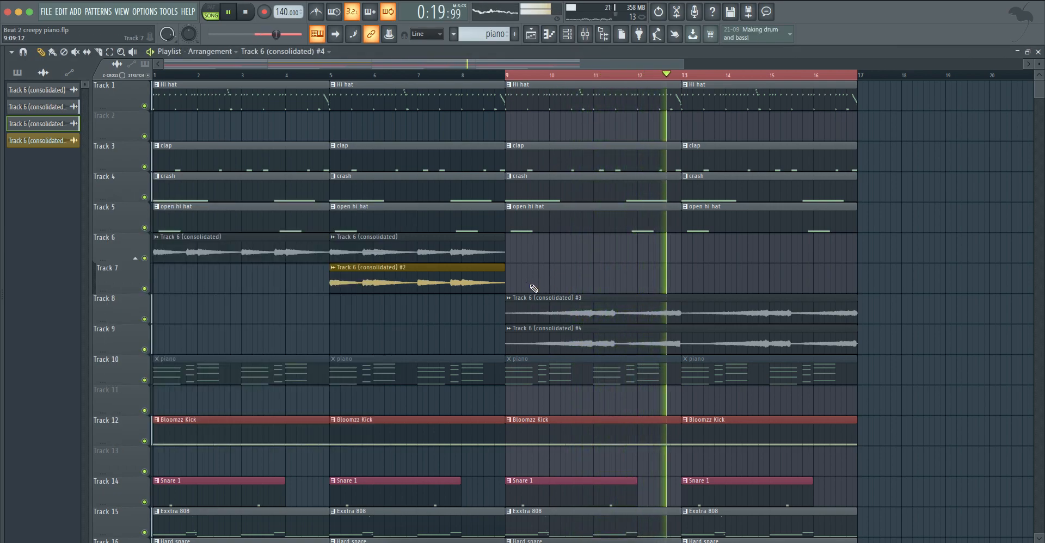
{"action": "key", "text": "space"}
{"action": "left_click", "coordinate": [352, 249]}
{"action": "left_click", "coordinate": [596, 250]}
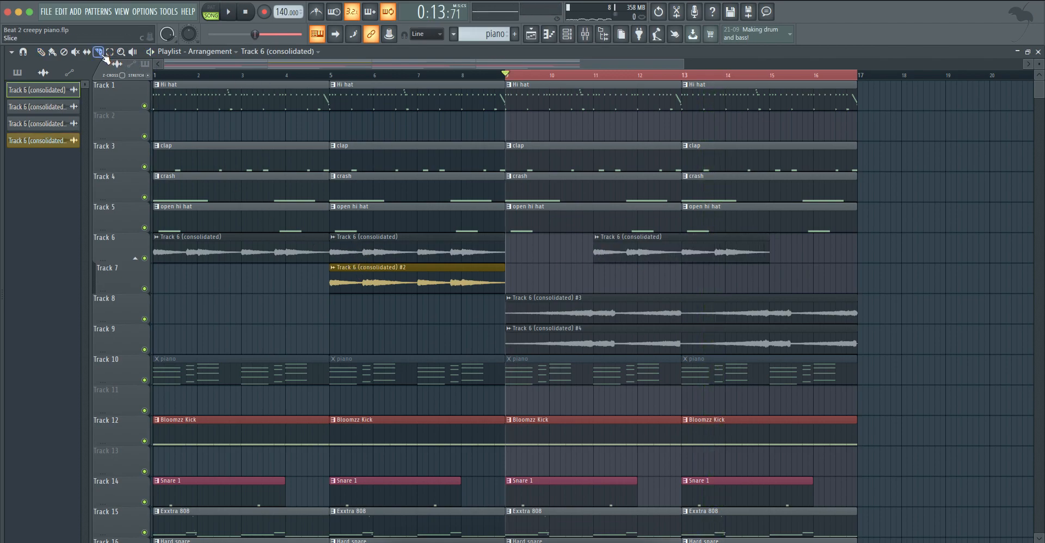
Slice the clips on Tracks 6, 8 and 9, keeping only the original piano in bar 11 and removing the reversed pieces there.
{"action": "left_click_drag", "start_coordinate": [601, 303], "coordinate": [637, 297]}
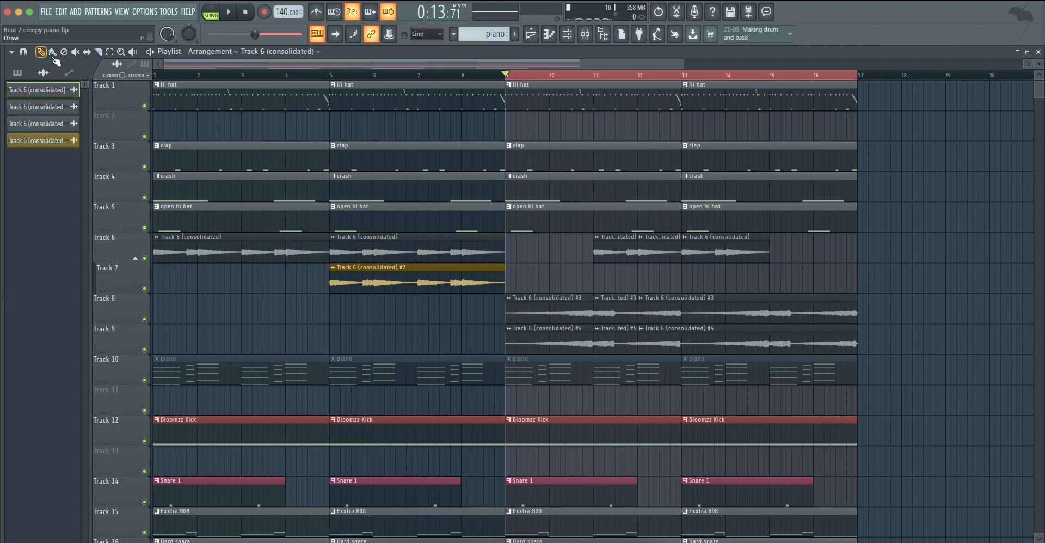
{"action": "right_click", "coordinate": [620, 344]}
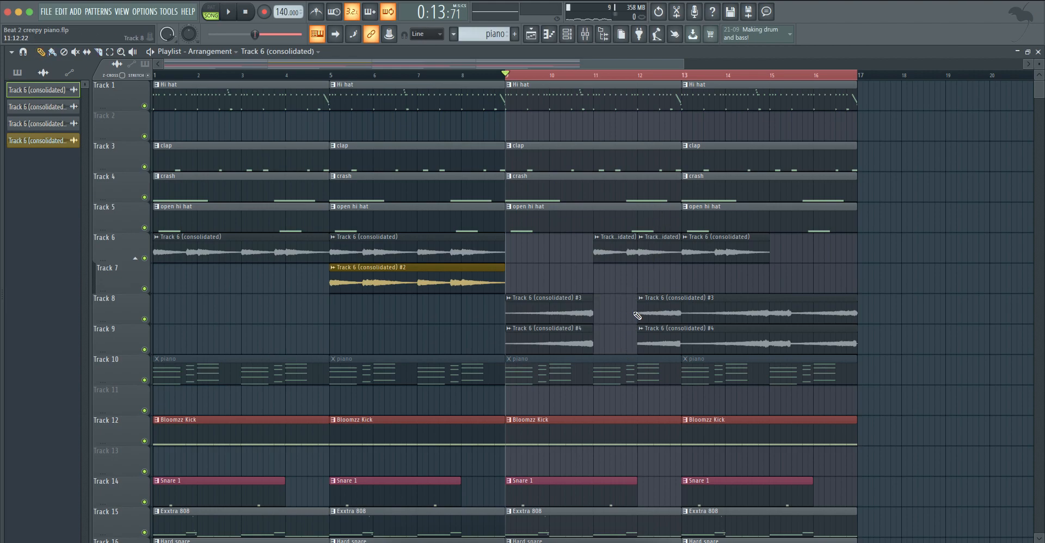
{"action": "right_click", "coordinate": [658, 255]}
{"action": "key", "text": "space"}
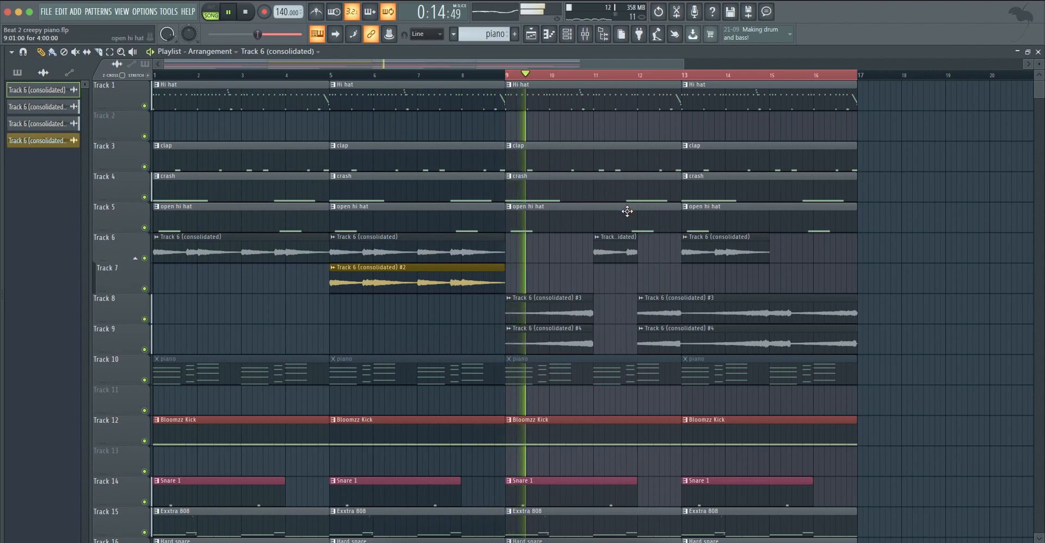
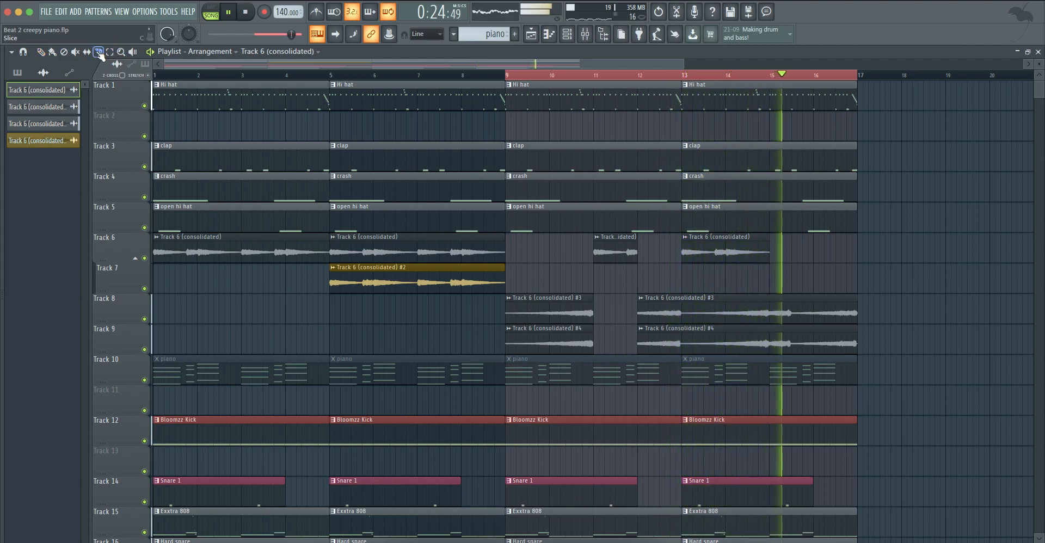
Trim the Track 6 piano copy at bar 13 to one bar and cut bar 13 out of the reversed clips on Tracks 8 and 9.
{"action": "left_click", "coordinate": [727, 245]}
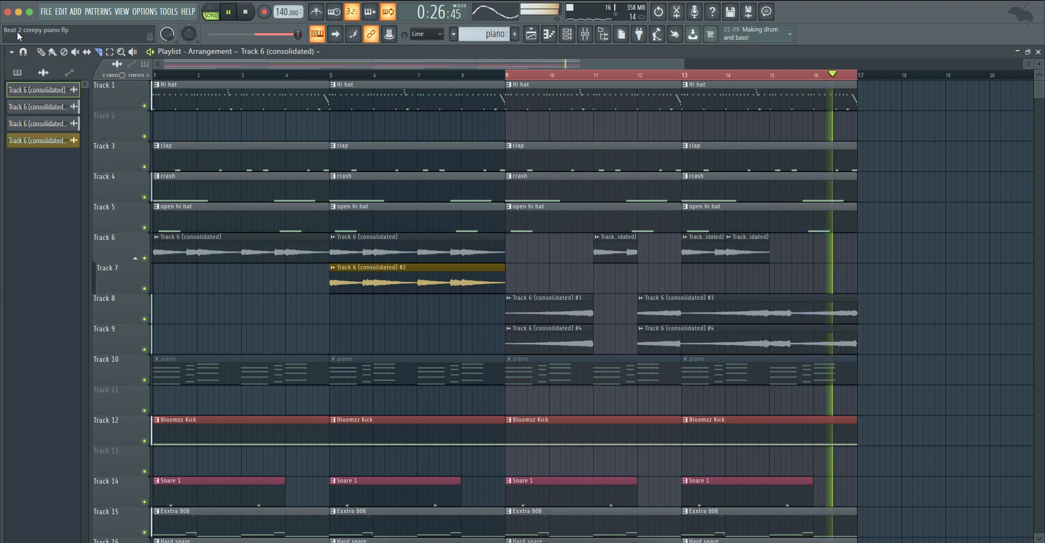
{"action": "right_click", "coordinate": [744, 253]}
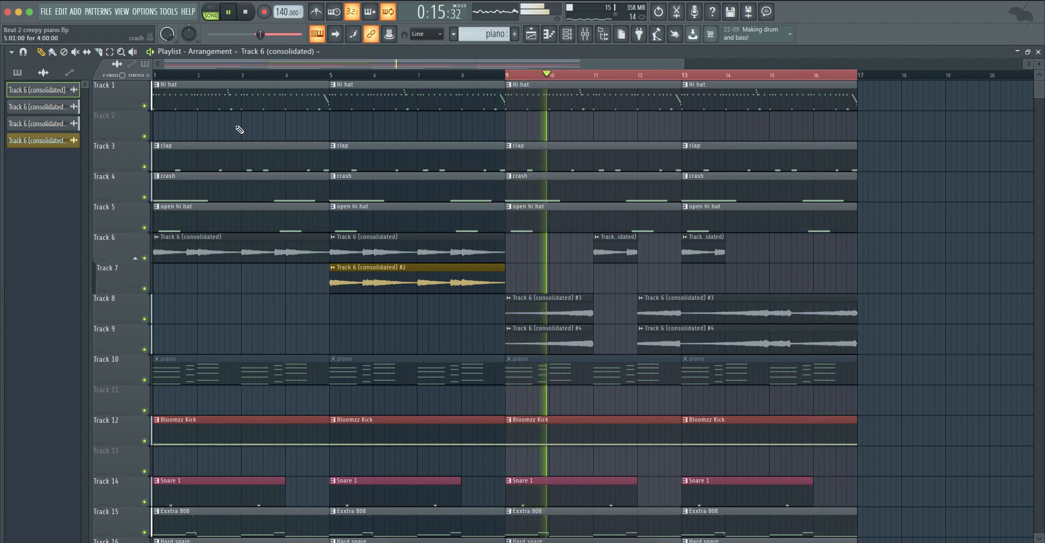
{"action": "key", "text": "space"}
{"action": "left_click_drag", "start_coordinate": [687, 294], "coordinate": [726, 307]}
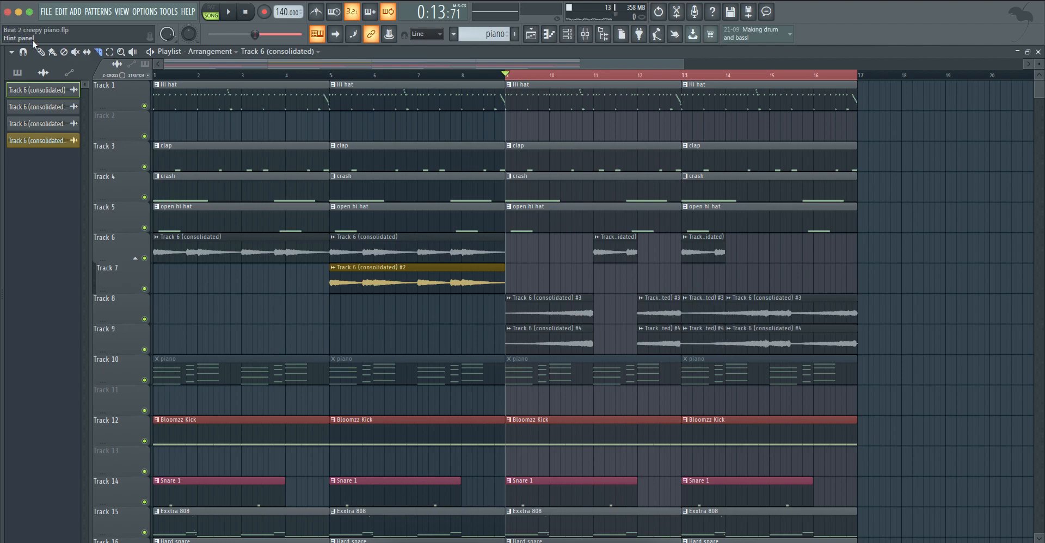
{"action": "right_click", "coordinate": [709, 342]}
{"action": "right_click", "coordinate": [705, 311]}
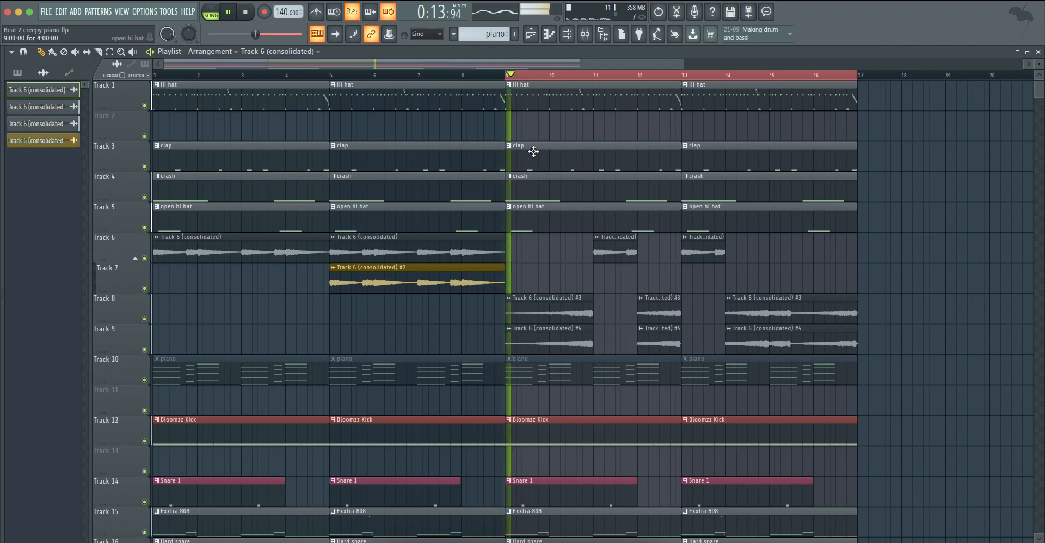
Make the Hi hat clip at bar 9 unique, add the original Hi hat on Track 2 below it, and open the unique pattern's notes.
{"action": "right_click", "coordinate": [507, 92]}
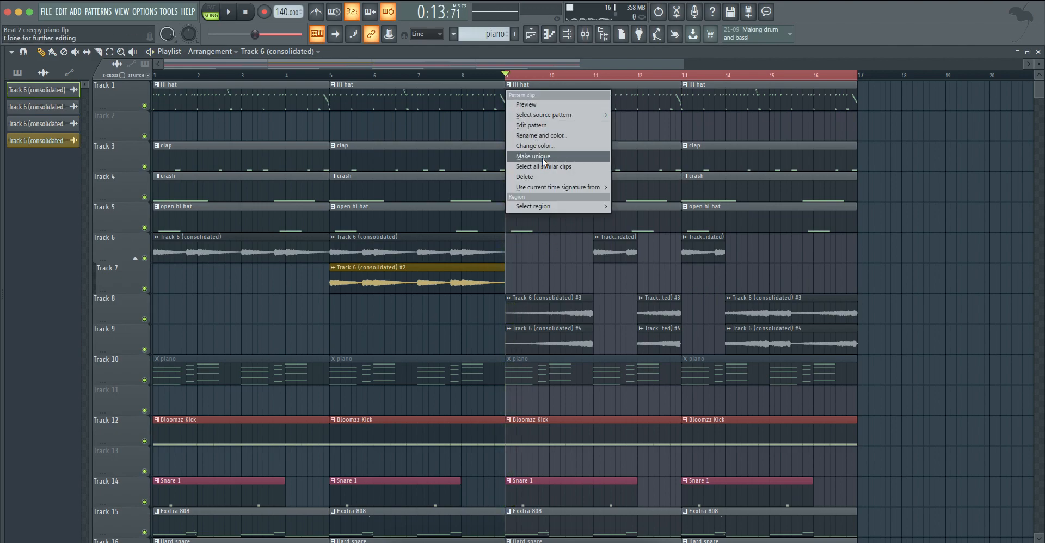
{"action": "left_click", "coordinate": [544, 156]}
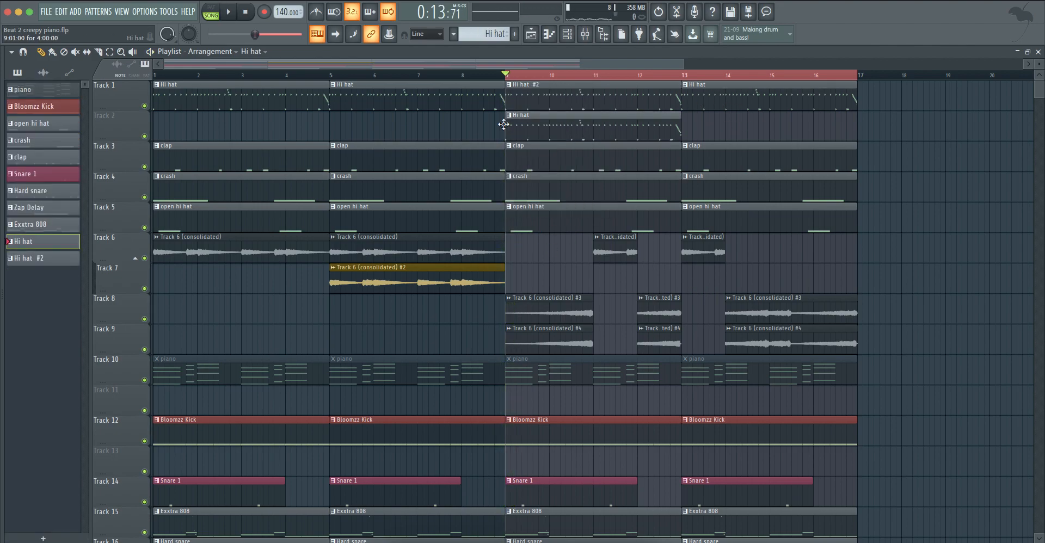
{"action": "double_click", "coordinate": [534, 96]}
{"action": "scroll", "coordinate": [568, 190], "scroll_direction": "down", "scroll_amount": 5}
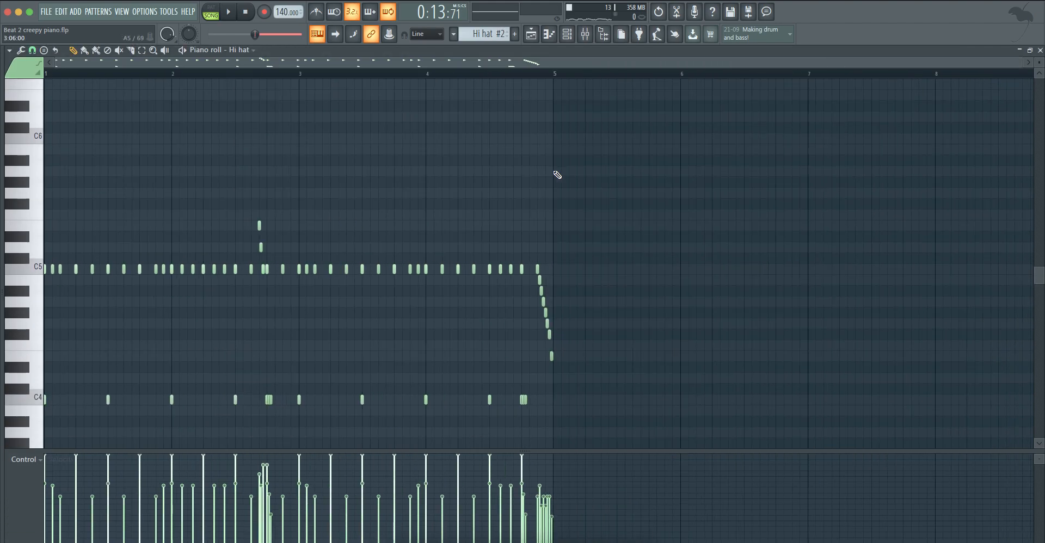
Delete the C4 notes, the descending roll at the end and the notes above C5 from the Hi hat #2 pattern.
{"action": "left_click_drag", "start_coordinate": [540, 401], "coordinate": [46, 375]}
{"action": "key", "text": "Delete"}
{"action": "left_click_drag", "start_coordinate": [517, 254], "coordinate": [578, 382]}
{"action": "key", "text": "Delete"}
{"action": "left_click_drag", "start_coordinate": [536, 274], "coordinate": [44, 220]}
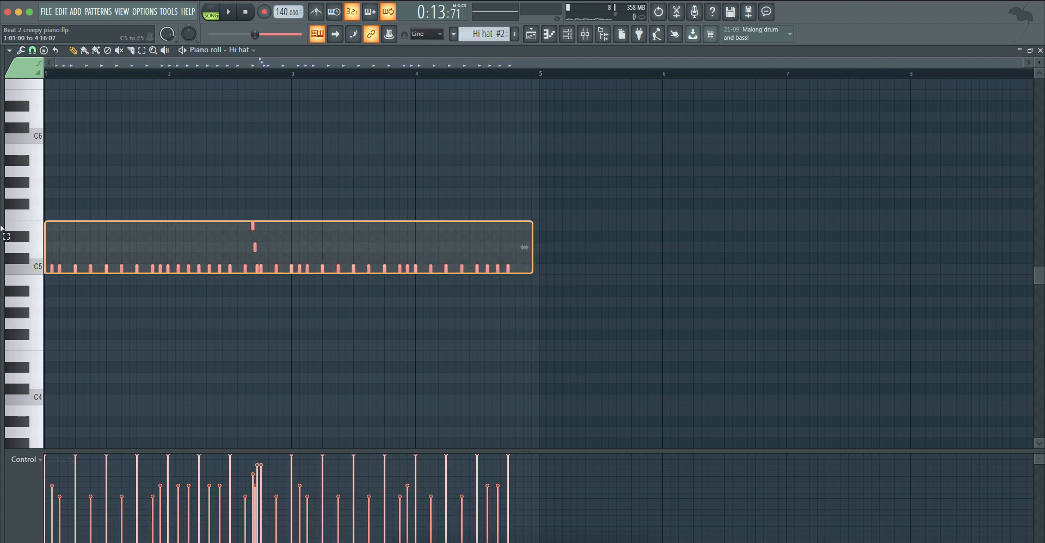
{"action": "left_click_drag", "start_coordinate": [219, 211], "coordinate": [290, 261]}
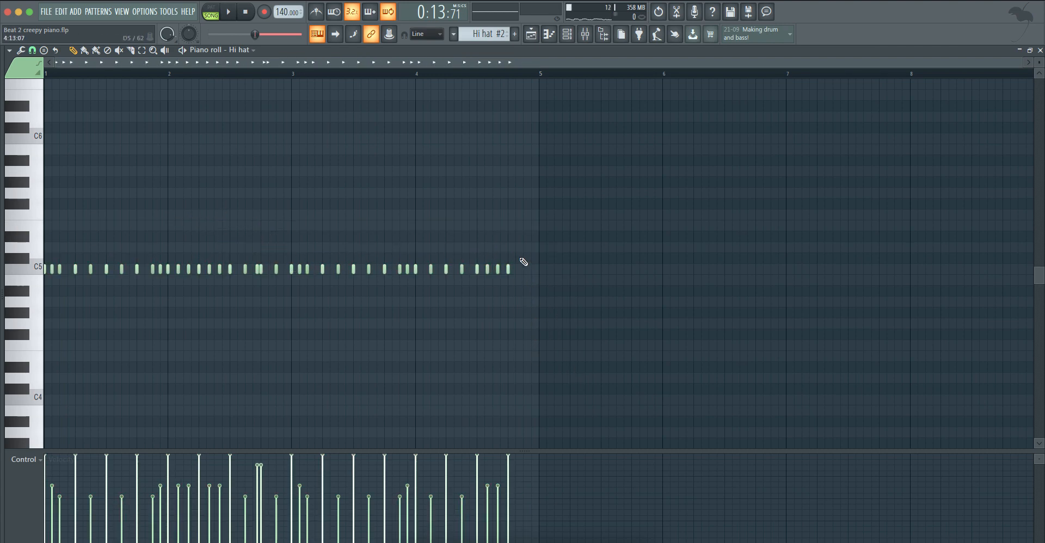
Transpose all remaining Hi hat #2 notes down one octave to C4 and return to the playlist.
{"action": "key", "text": "ctrl+a"}
{"action": "key", "text": "ctrl+Down"}
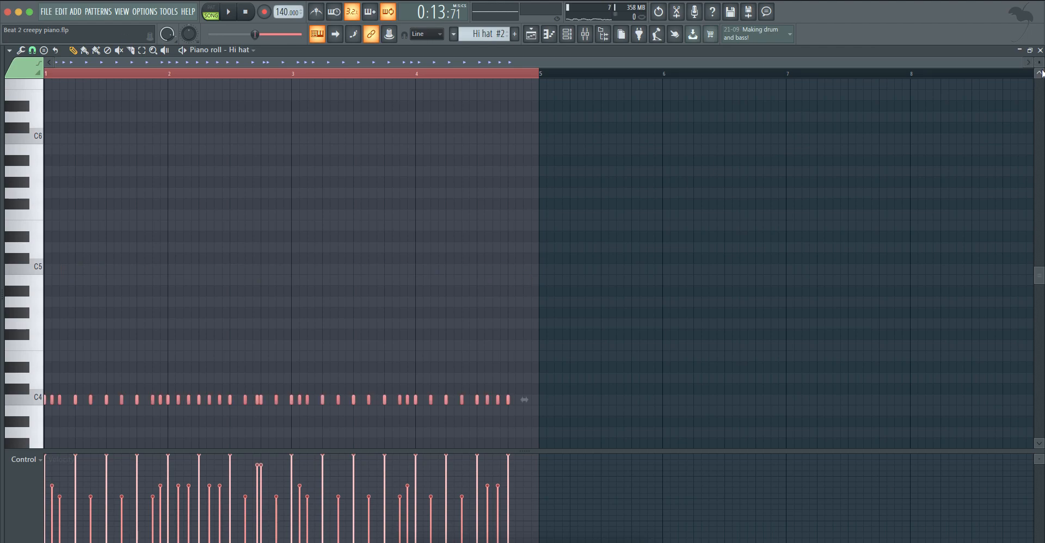
{"action": "left_click", "coordinate": [1040, 50]}
{"action": "key", "text": "F6"}
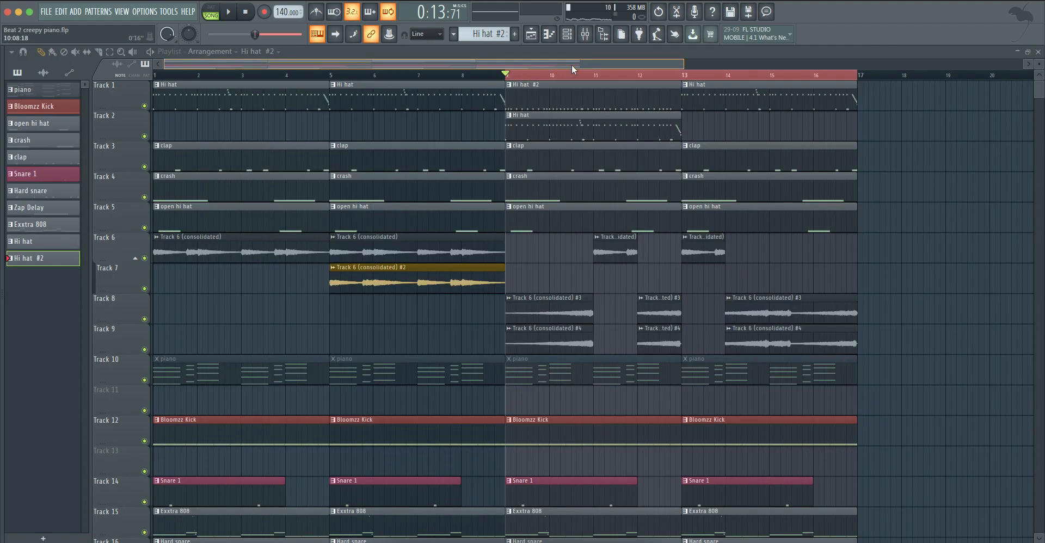
Play back the section from bar 9 while viewing the original Hi hat pattern's notes.
{"action": "double_click", "coordinate": [539, 130]}
{"action": "key", "text": "space"}
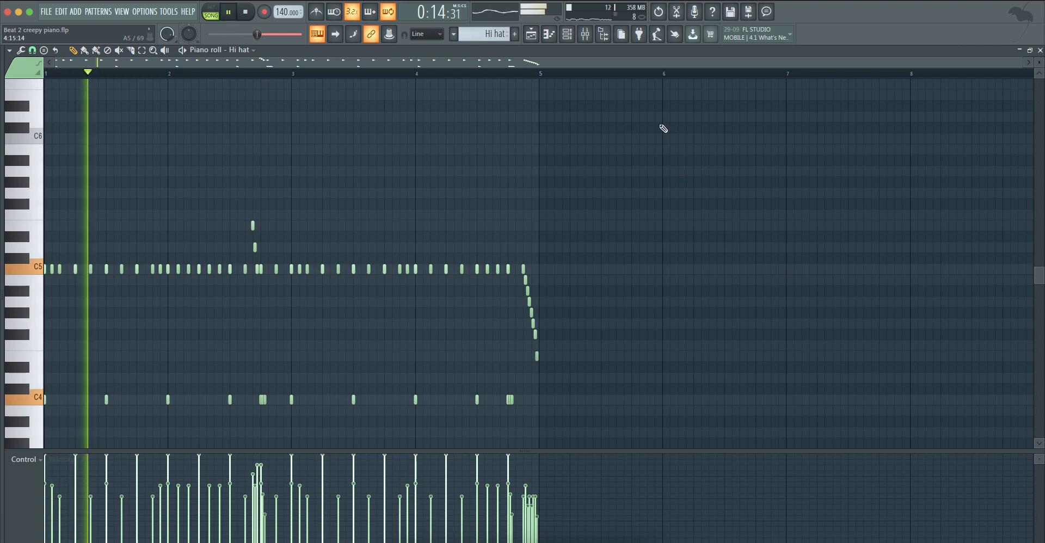
{"action": "key", "text": "Escape"}
{"action": "key", "text": "F6"}
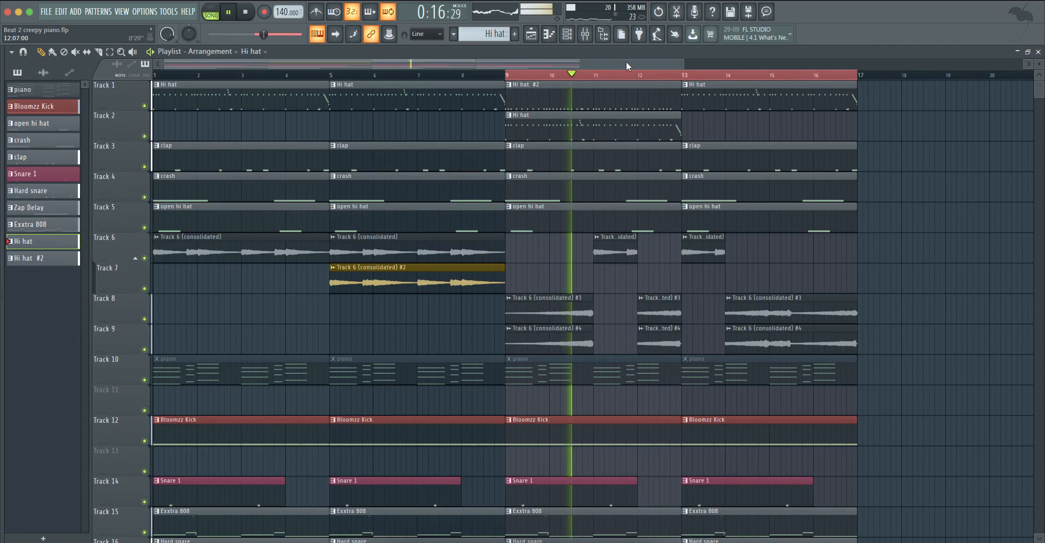
Lower the velocities of all notes in the Hi hat #2 pattern and return to the playlist.
{"action": "double_click", "coordinate": [537, 129]}
{"action": "key", "text": "ctrl+a"}
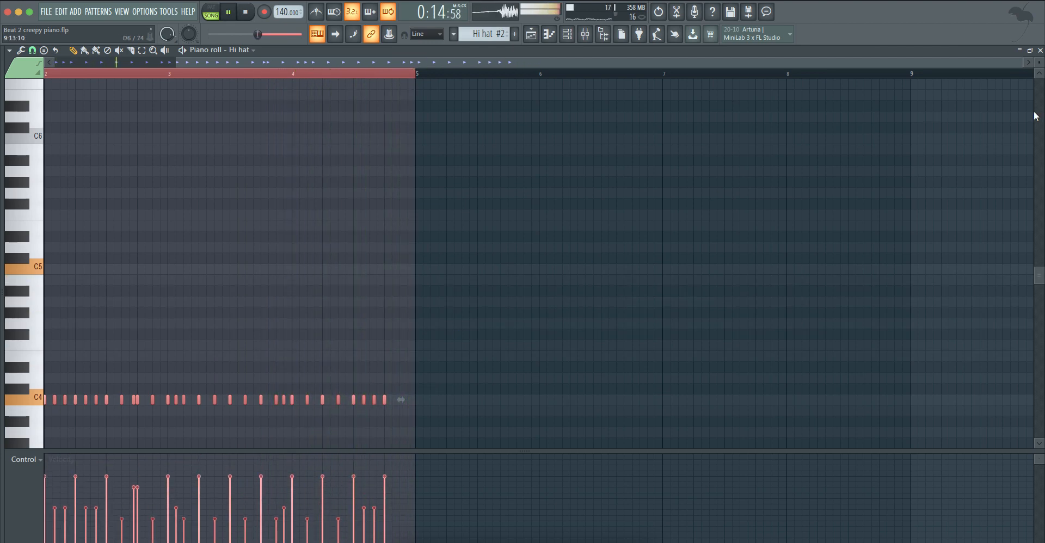
{"action": "left_click", "coordinate": [1040, 51]}
{"action": "left_click", "coordinate": [667, 64]}
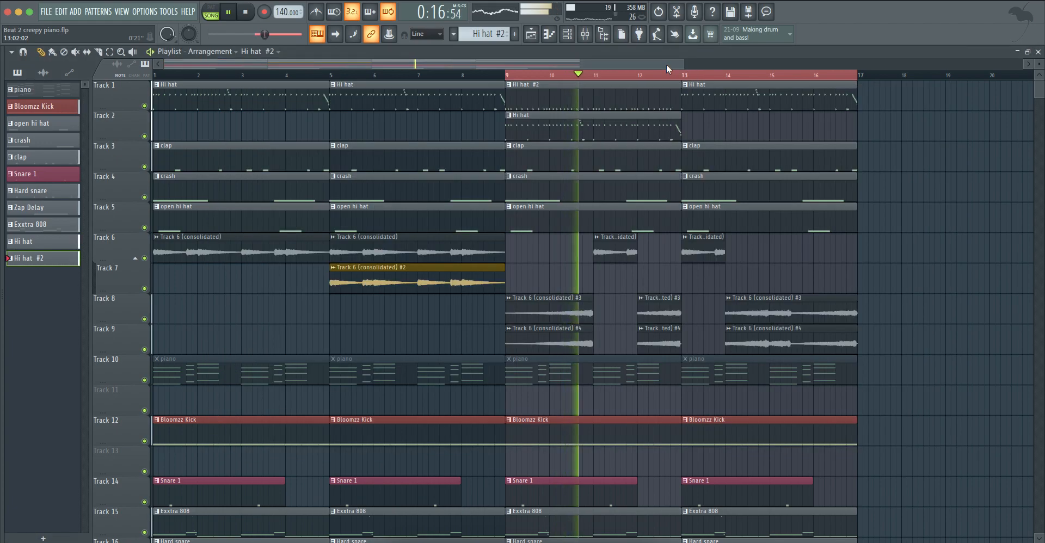
Replace the Track 1 Hi hat clip at bar 13 with Hi hat #2 and place the original Hi hat on Track 2 at bar 13.
{"action": "key", "text": "space"}
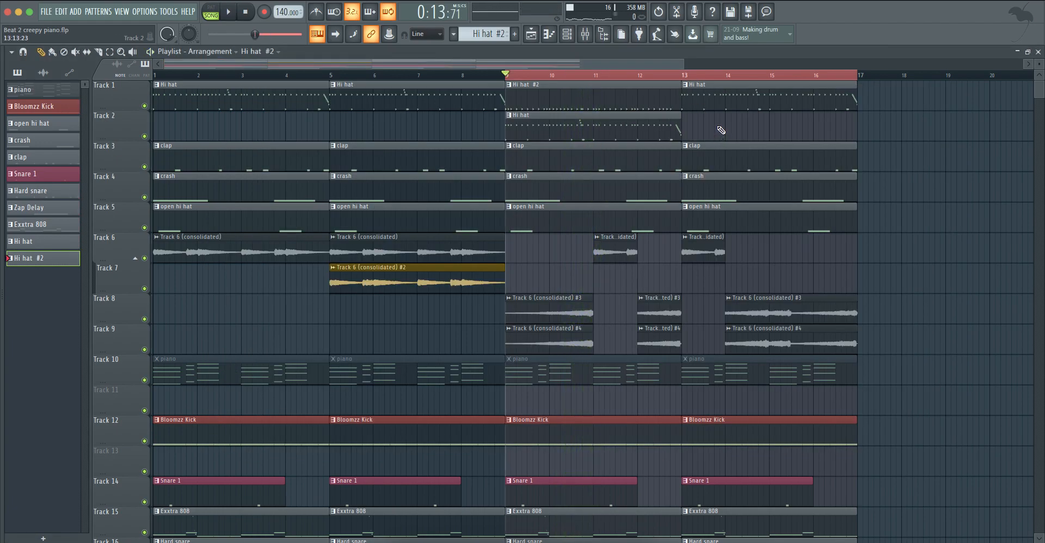
{"action": "right_click", "coordinate": [719, 97]}
{"action": "mouse_move", "coordinate": [708, 131]}
{"action": "left_mouse_down"}
{"action": "mouse_move", "coordinate": [597, 97]}
{"action": "mouse_move", "coordinate": [762, 98]}
{"action": "mouse_move", "coordinate": [732, 105]}
{"action": "left_mouse_up"}
Extend the playlist time selection back to bar 1 so it covers bars 1 to 17 and play it back.
{"action": "scroll", "coordinate": [882, 126], "scroll_direction": "down", "scroll_amount": 2}
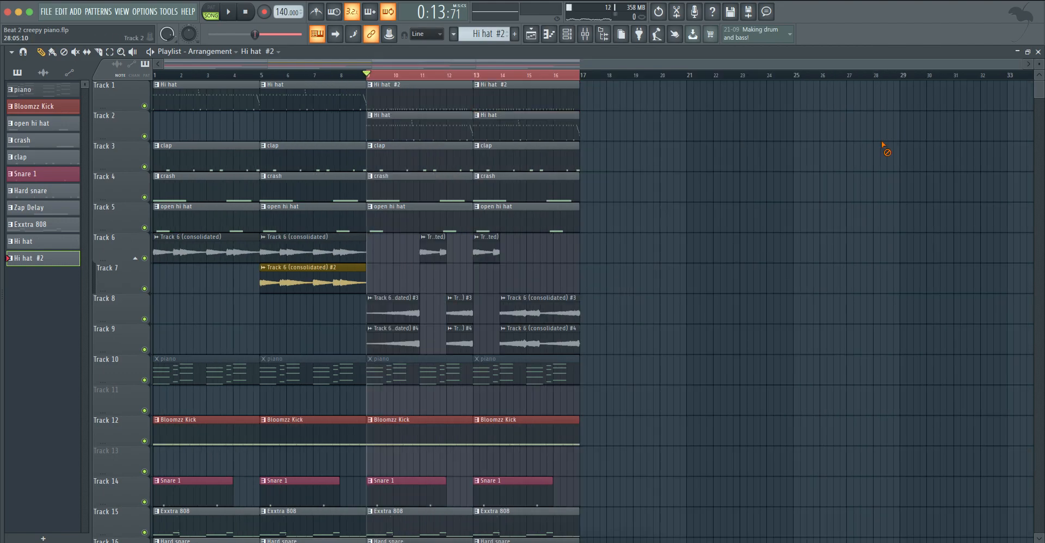
{"action": "scroll", "coordinate": [758, 222], "scroll_direction": "down", "scroll_amount": 1}
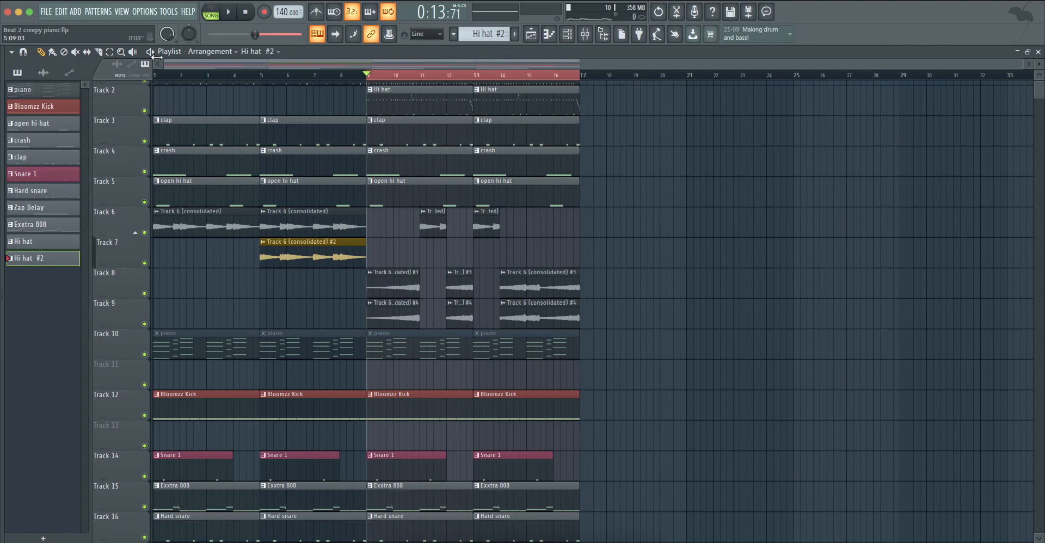
{"action": "left_click", "coordinate": [238, 86]}
{"action": "left_click", "coordinate": [244, 80]}
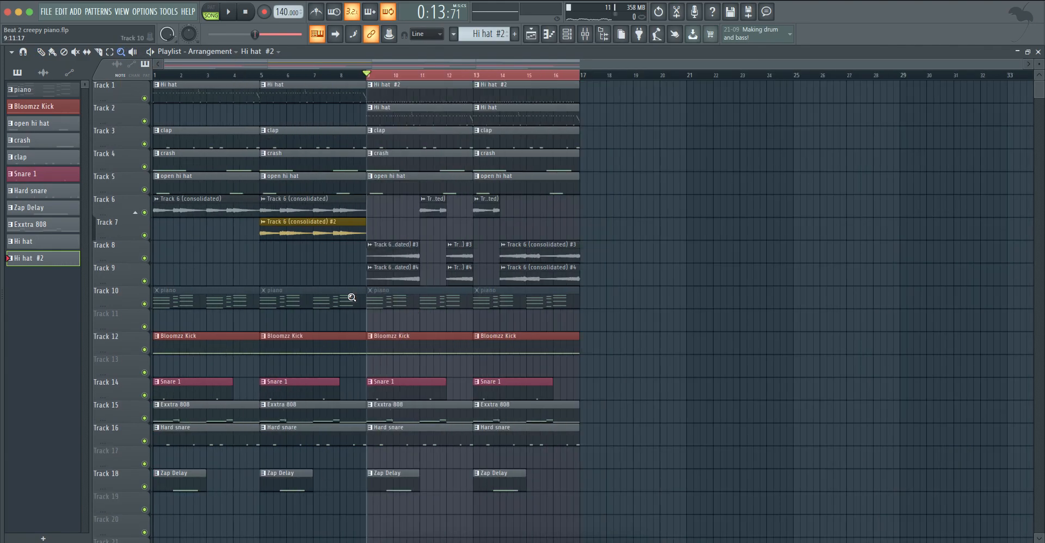
{"action": "left_click", "coordinate": [193, 76]}
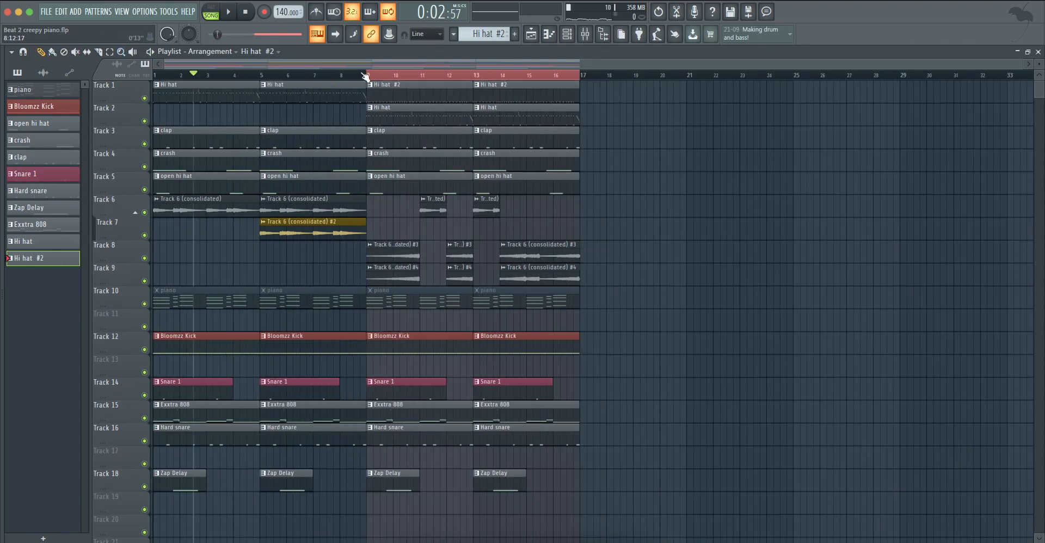
{"action": "left_click_drag", "start_coordinate": [368, 77], "coordinate": [16, 85]}
{"action": "key", "text": "space"}
{"action": "left_click", "coordinate": [578, 210]}
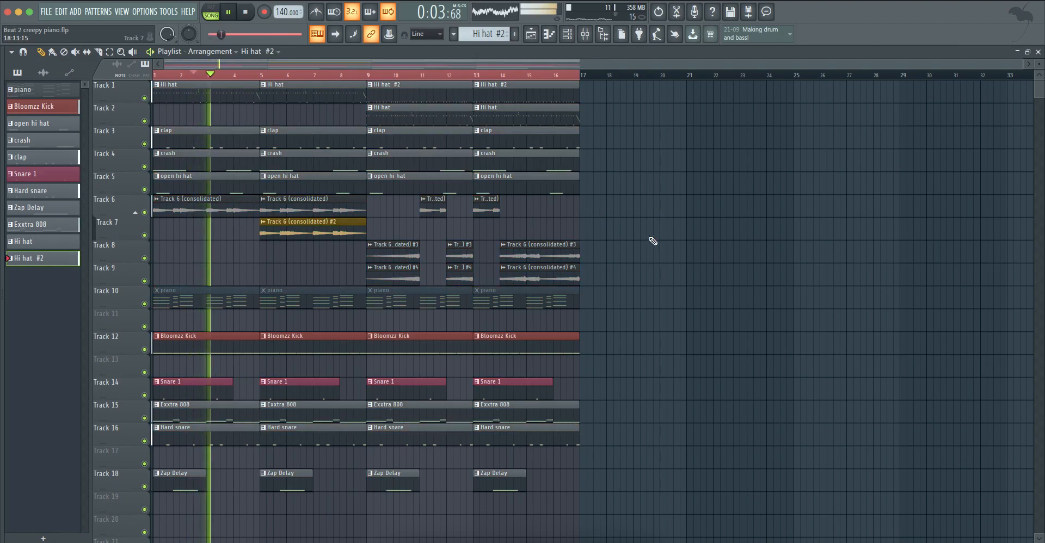
Select all playlist clips and move them eight bars later so the arrangement starts at bar 9.
{"action": "key", "text": "ctrl+a"}
{"action": "key", "text": "space"}
{"action": "left_click_drag", "start_coordinate": [316, 88], "coordinate": [533, 106]}
{"action": "right_click", "coordinate": [331, 113]}
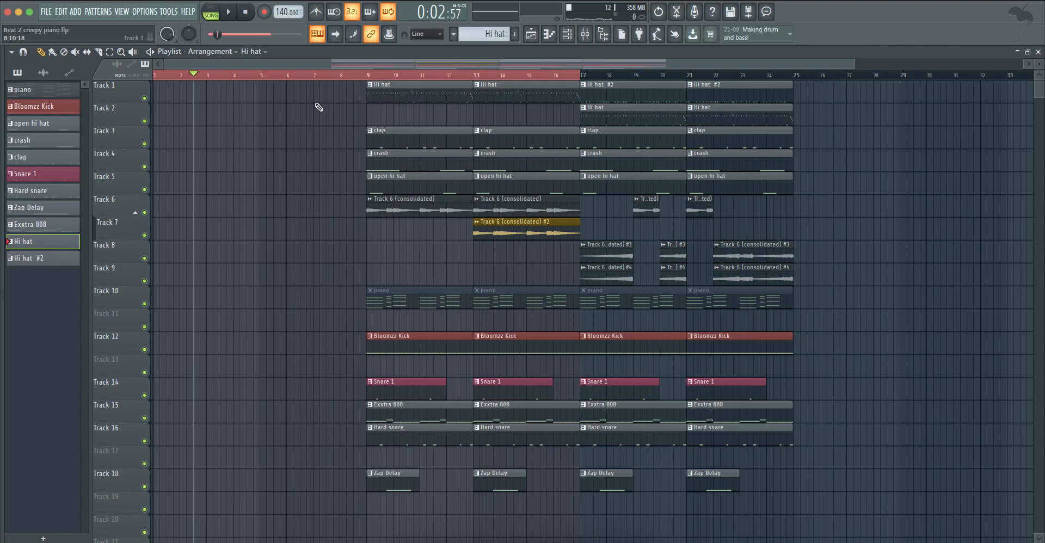
Place Hi hat clips on Track 1 at bars 1 and 5 and a clap clip on Track 3 at bar 5.
{"action": "left_click", "coordinate": [163, 91]}
{"action": "left_click", "coordinate": [261, 93]}
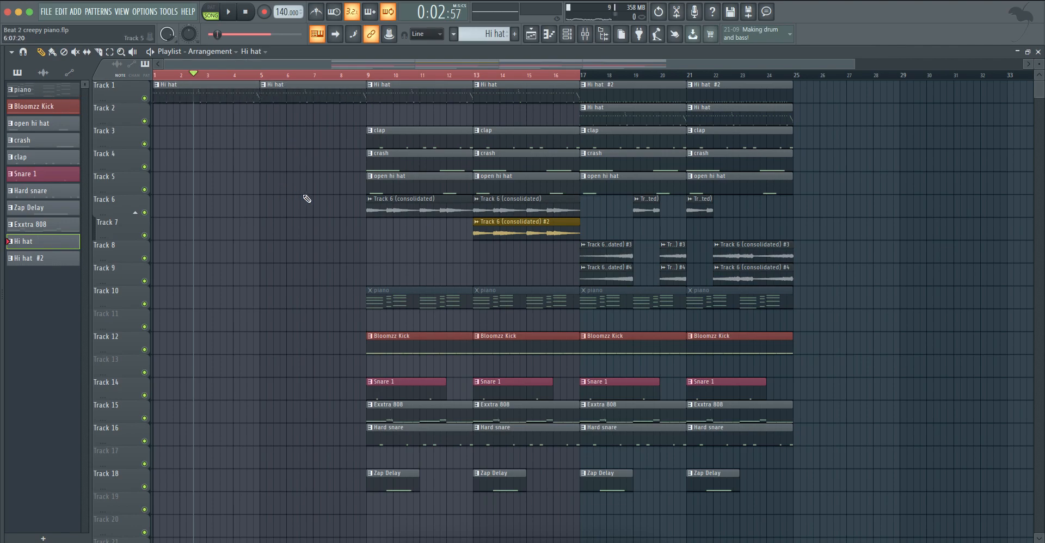
{"action": "left_click", "coordinate": [378, 136]}
{"action": "left_click", "coordinate": [258, 137]}
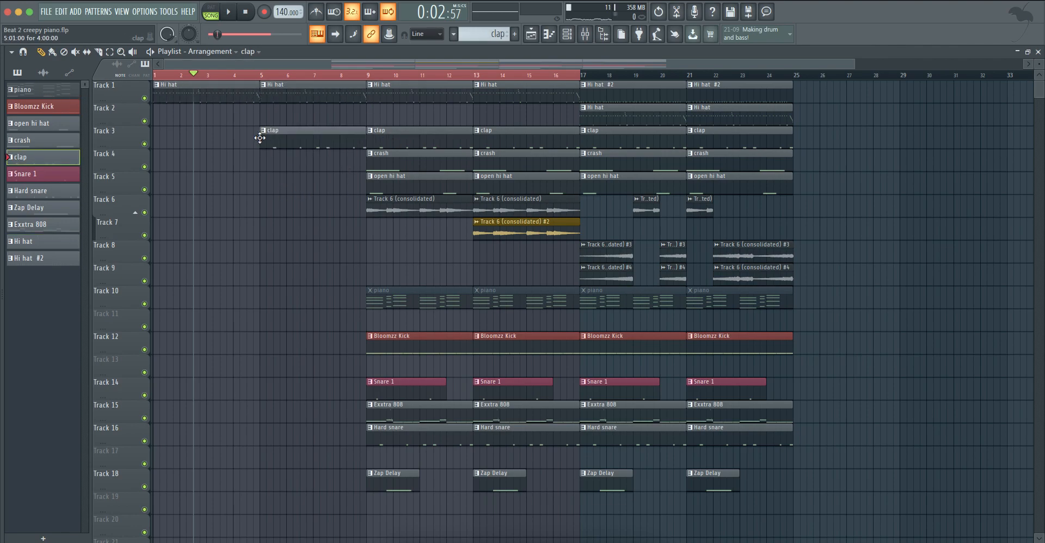
Copy the piano audio clips into the intro on Track 6 at bars 1 and 5 and on Track 7 at bar 5.
{"action": "left_click_drag", "start_coordinate": [356, 210], "coordinate": [525, 240]}
{"action": "left_click_drag", "start_coordinate": [466, 211], "coordinate": [257, 215]}
{"action": "left_click", "coordinate": [296, 177], "text": "ctrl"}
{"action": "left_click", "coordinate": [276, 80]}
Load Fruity Filter into the first effect slot of mixer track 13, used by the consolidated piano clip.
{"action": "double_click", "coordinate": [287, 233]}
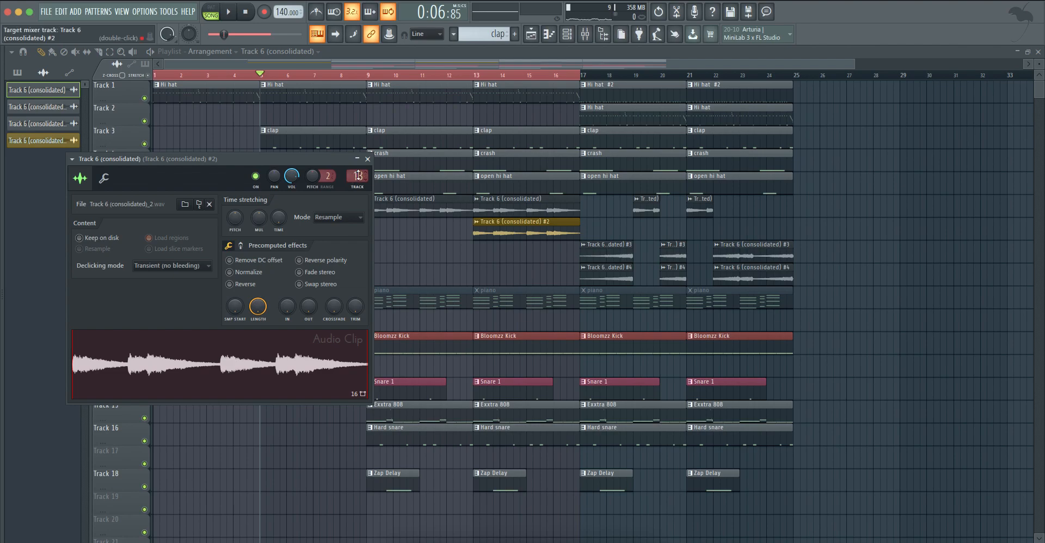
{"action": "key", "text": "F9"}
{"action": "left_click", "coordinate": [771, 139]}
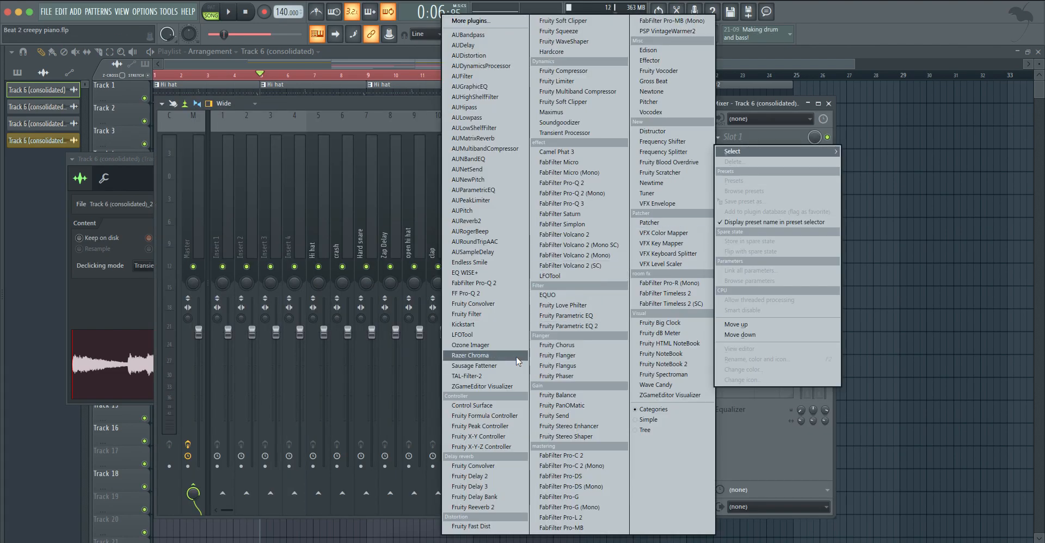
{"action": "left_click", "coordinate": [494, 318]}
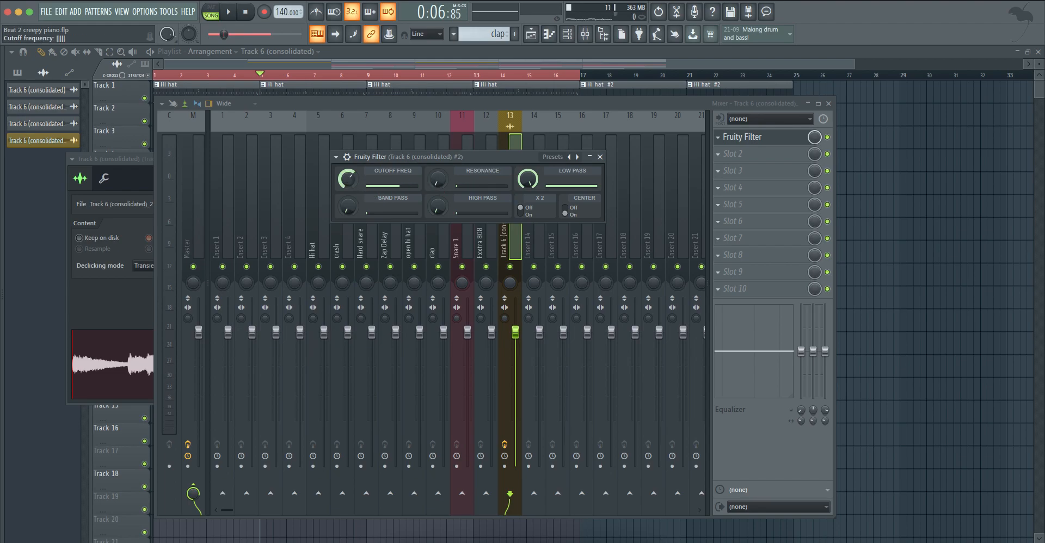
Create an automation clip for the Fruity Filter's cutoff frequency and return to the playlist.
{"action": "right_click", "coordinate": [355, 181]}
{"action": "left_click", "coordinate": [405, 265]}
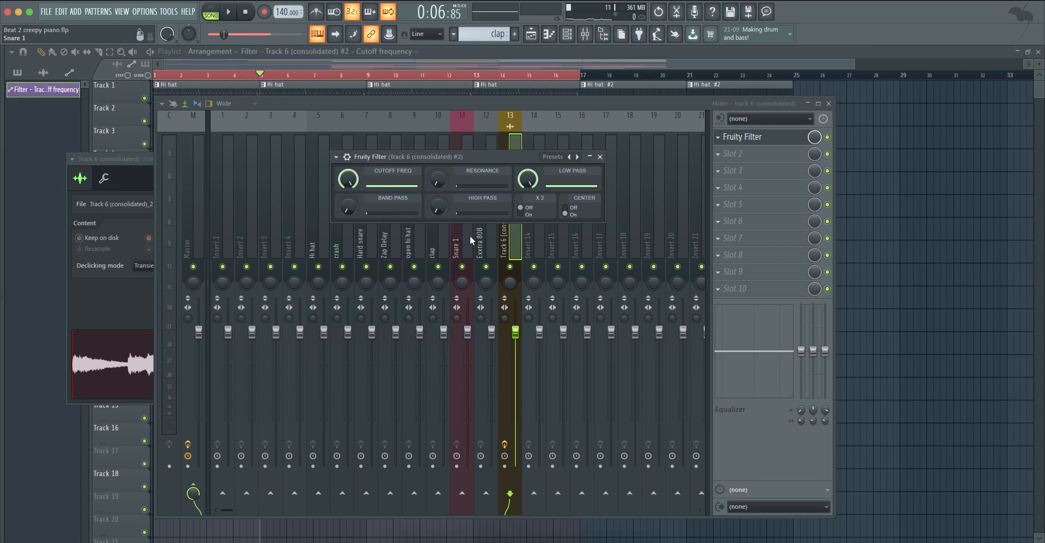
{"action": "left_click", "coordinate": [521, 56]}
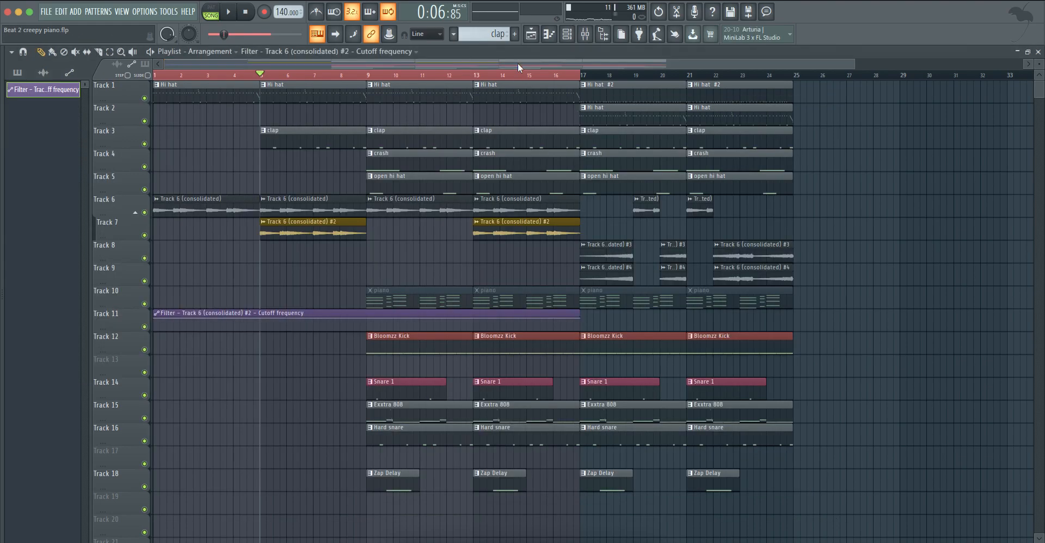
Shape the Track 11 cutoff automation as a rise from bar 1 to bar 5, save the project and play it.
{"action": "right_click", "coordinate": [260, 324]}
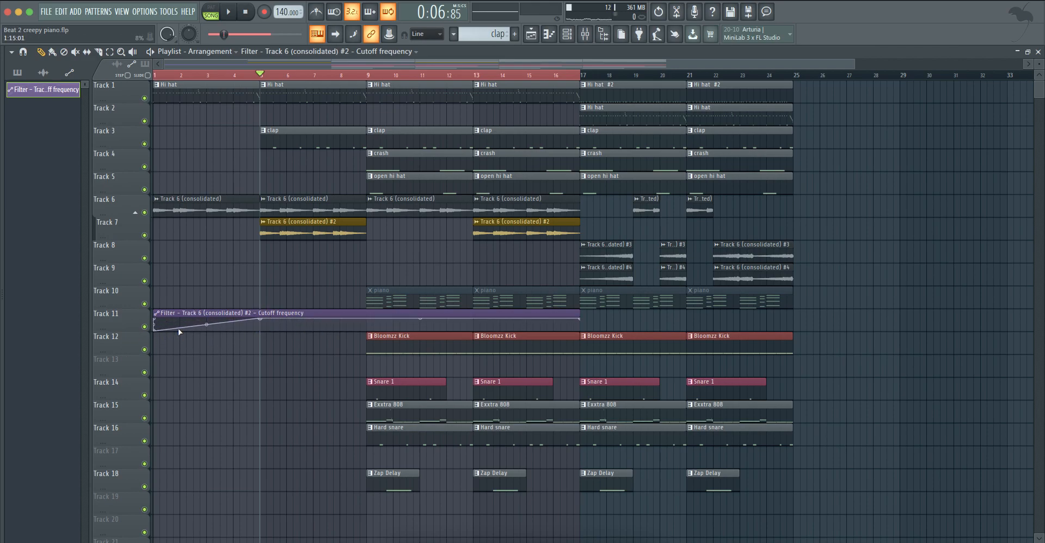
{"action": "left_click_drag", "start_coordinate": [261, 75], "coordinate": [116, 82]}
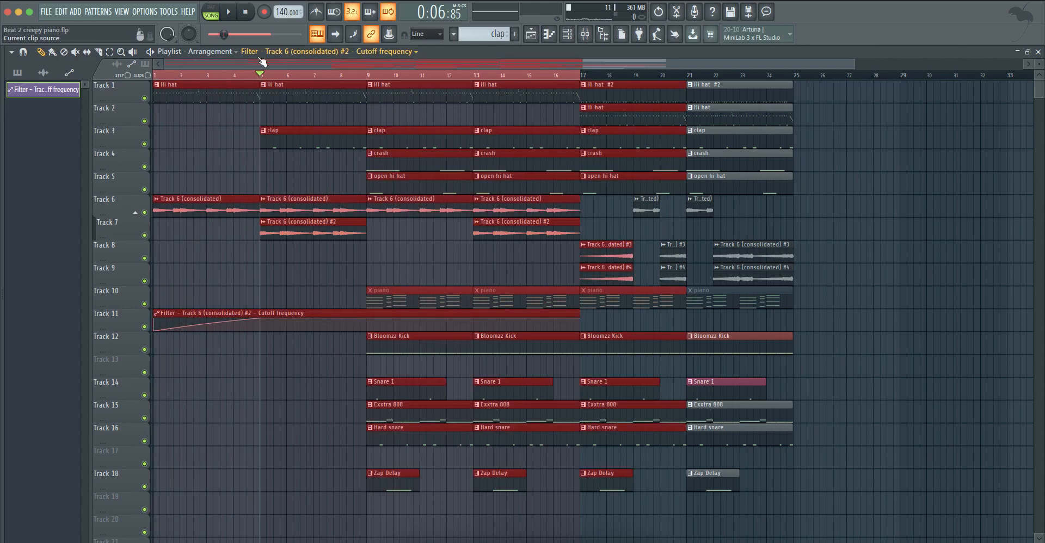
{"action": "key", "text": "ctrl+s"}
{"action": "key", "text": "space"}
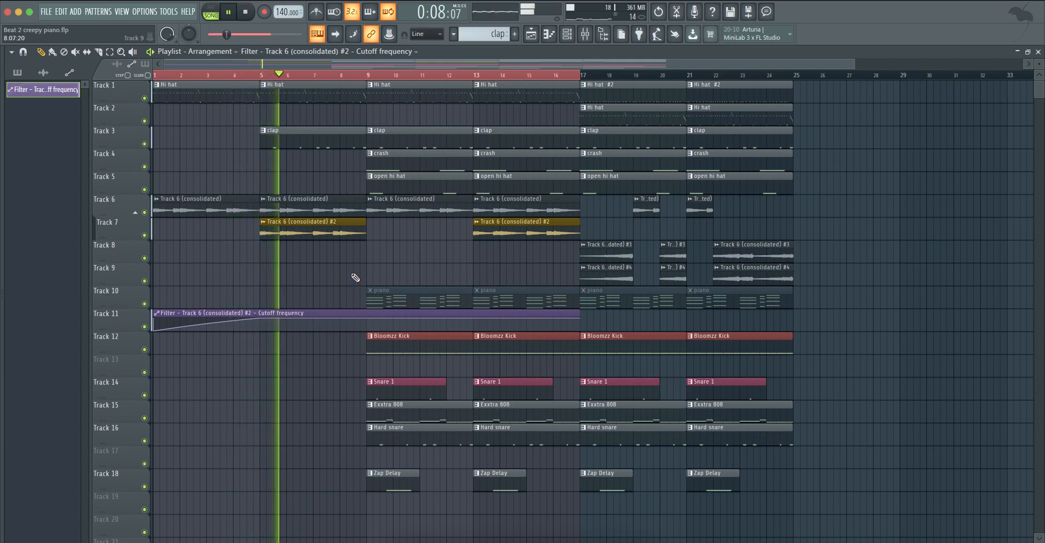
Shorten the clap clip at bar 5 on Track 3 to end just before bar 9 and save the project.
{"action": "scroll", "coordinate": [366, 275], "scroll_direction": "up", "scroll_amount": 4}
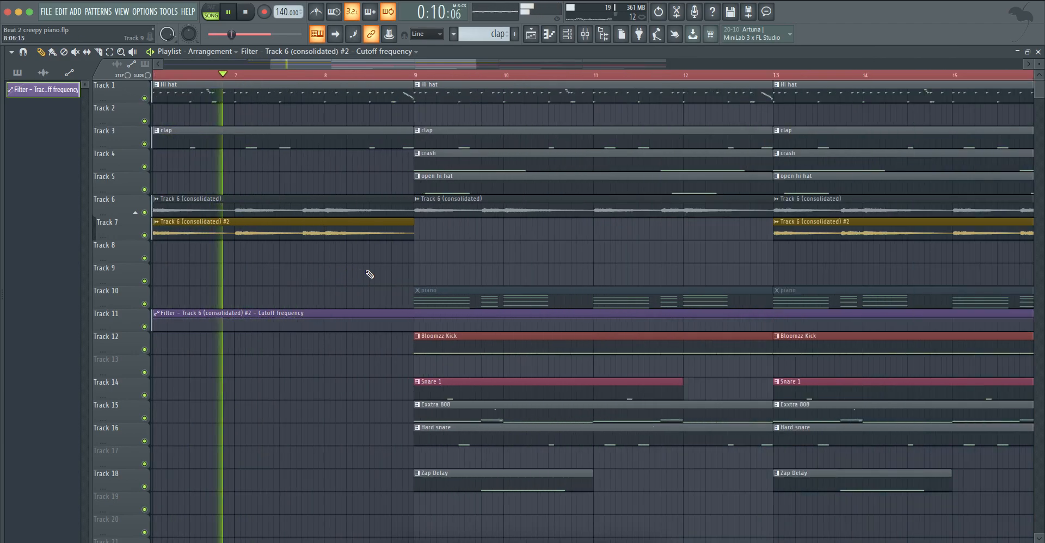
{"action": "left_click_drag", "start_coordinate": [413, 145], "coordinate": [401, 144]}
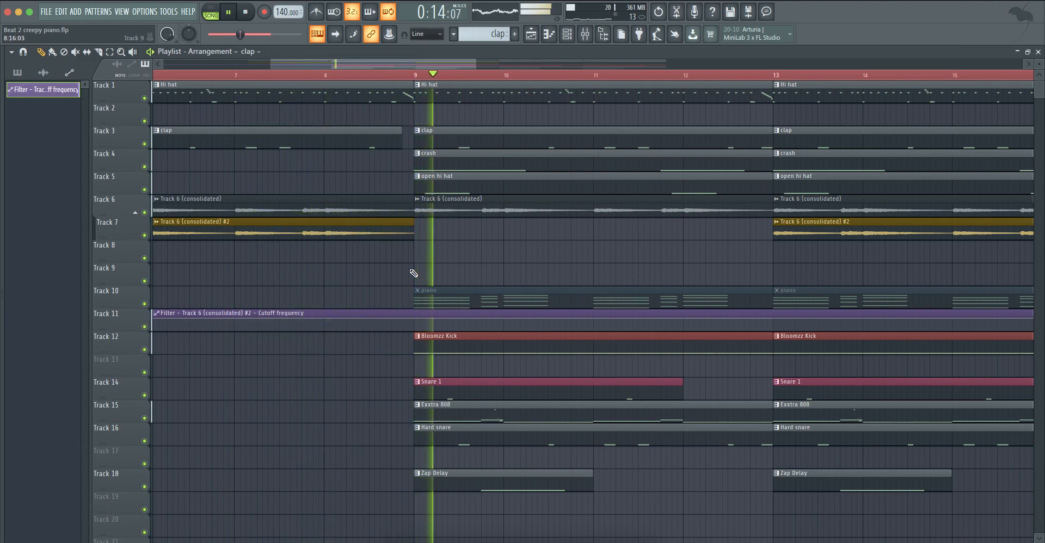
{"action": "scroll", "coordinate": [412, 276], "scroll_direction": "down", "scroll_amount": 5}
{"action": "key", "text": "ctrl+s"}
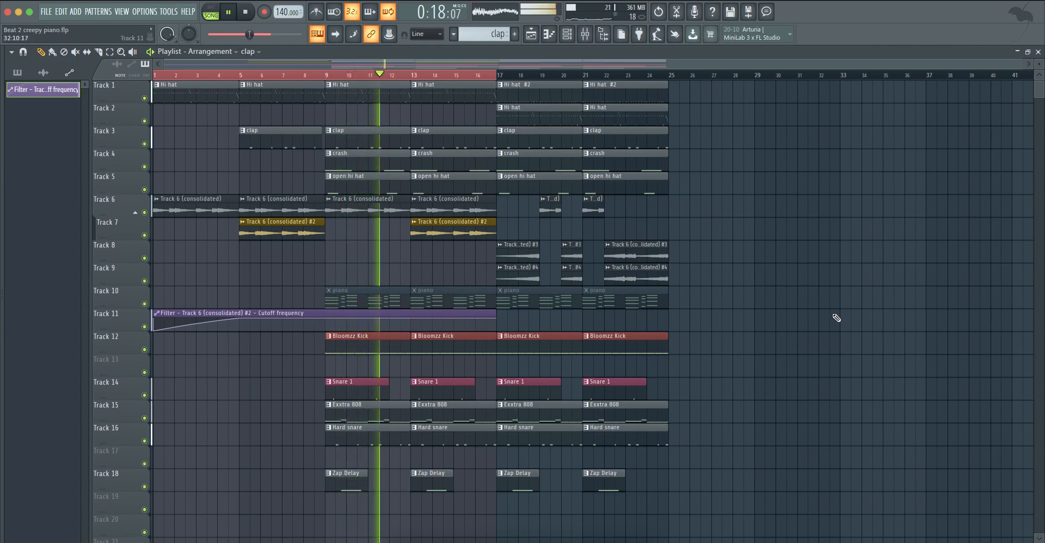
Move all clips from the bar 17 to 25 section so that the section starts at bar 25, and stop playback.
{"action": "left_click_drag", "start_coordinate": [496, 75], "coordinate": [670, 87]}
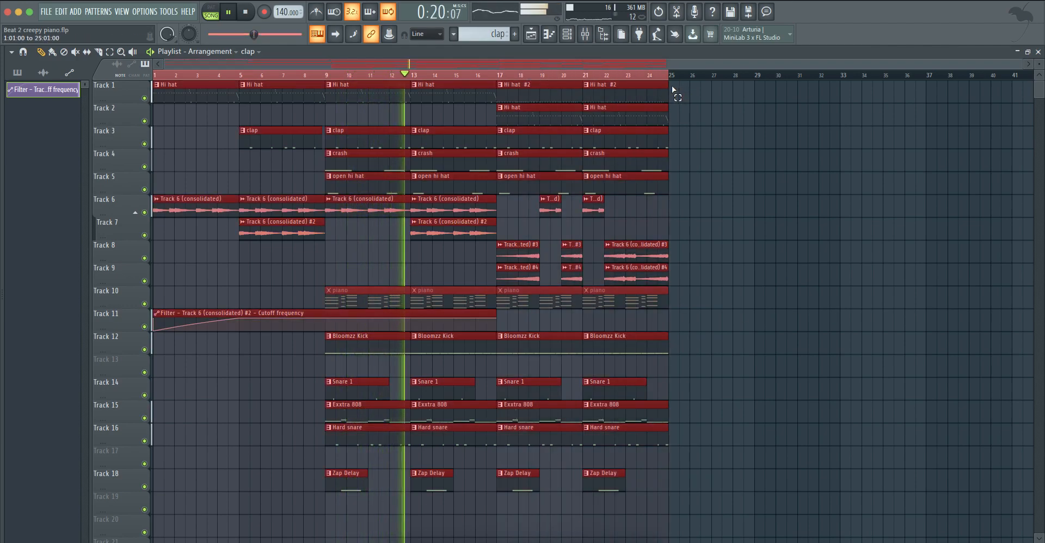
{"action": "right_click", "coordinate": [692, 126]}
{"action": "left_click_drag", "start_coordinate": [709, 536], "coordinate": [680, 103]}
{"action": "right_click", "coordinate": [528, 456]}
{"action": "key", "text": "space"}
Slice the Track 11 cutoff automation clip at bar 9 and copy all clips between bars 9 and 17 to bar 17.
{"action": "left_click_drag", "start_coordinate": [516, 536], "coordinate": [338, 64]}
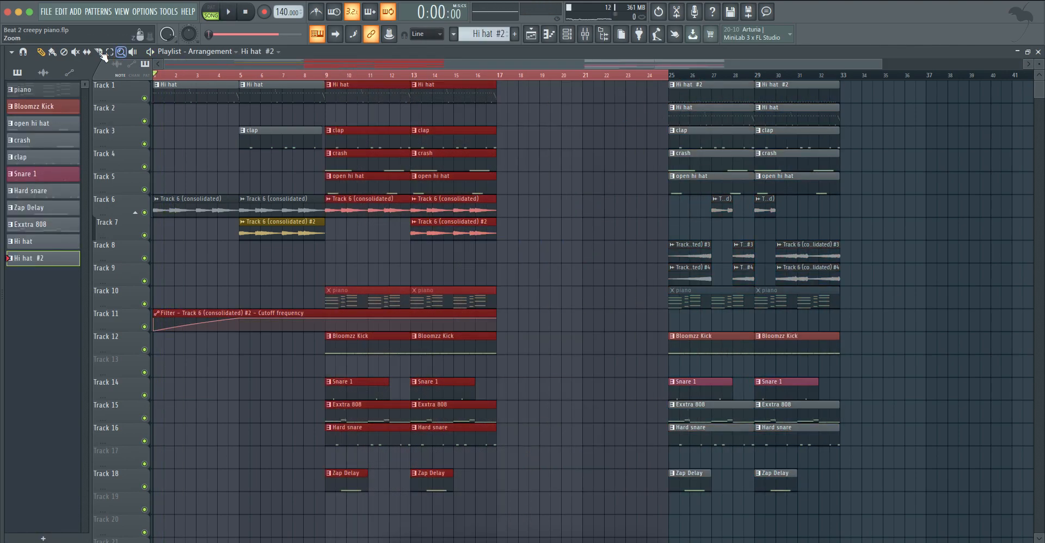
{"action": "left_click", "coordinate": [250, 276]}
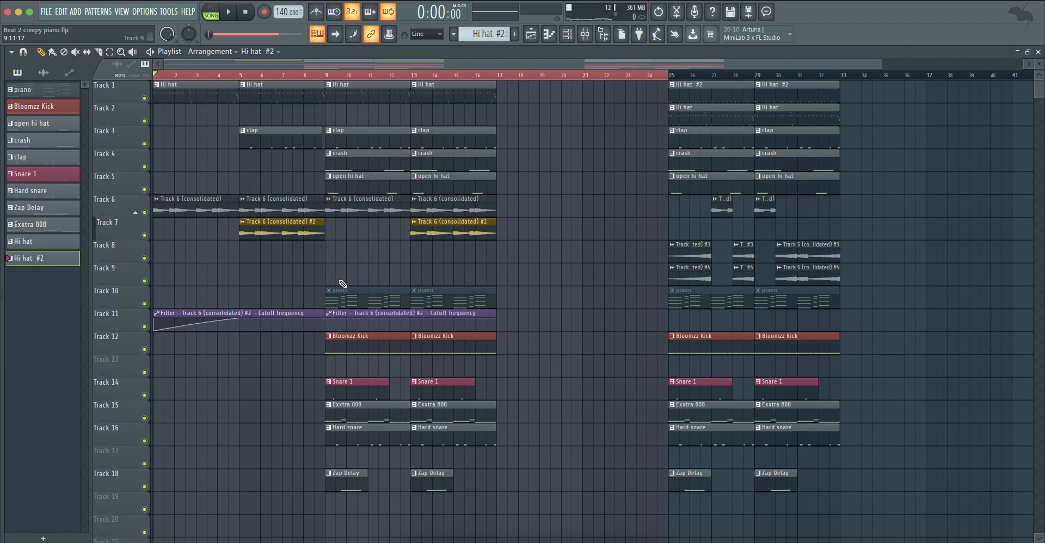
{"action": "left_click_drag", "start_coordinate": [529, 513], "coordinate": [330, 42]}
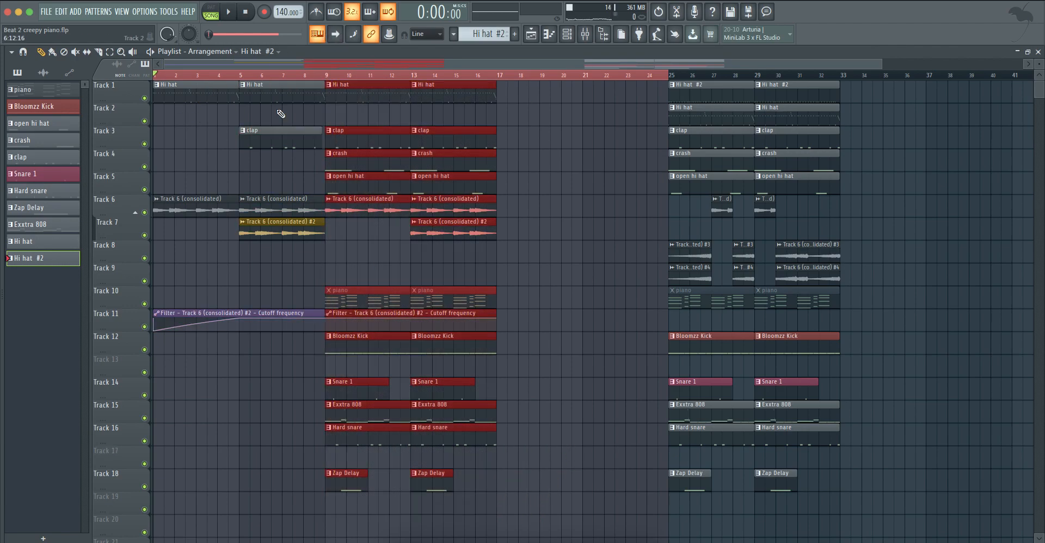
{"action": "left_click_drag", "start_coordinate": [354, 98], "coordinate": [522, 102]}
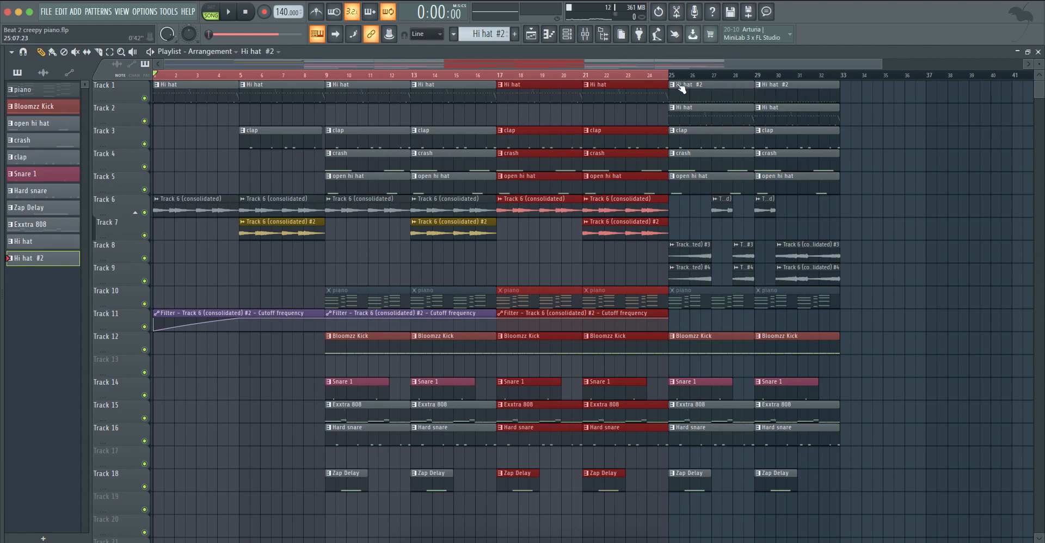
{"action": "scroll", "coordinate": [754, 81], "scroll_direction": "down", "scroll_amount": 2}
{"action": "left_click", "coordinate": [786, 150]}
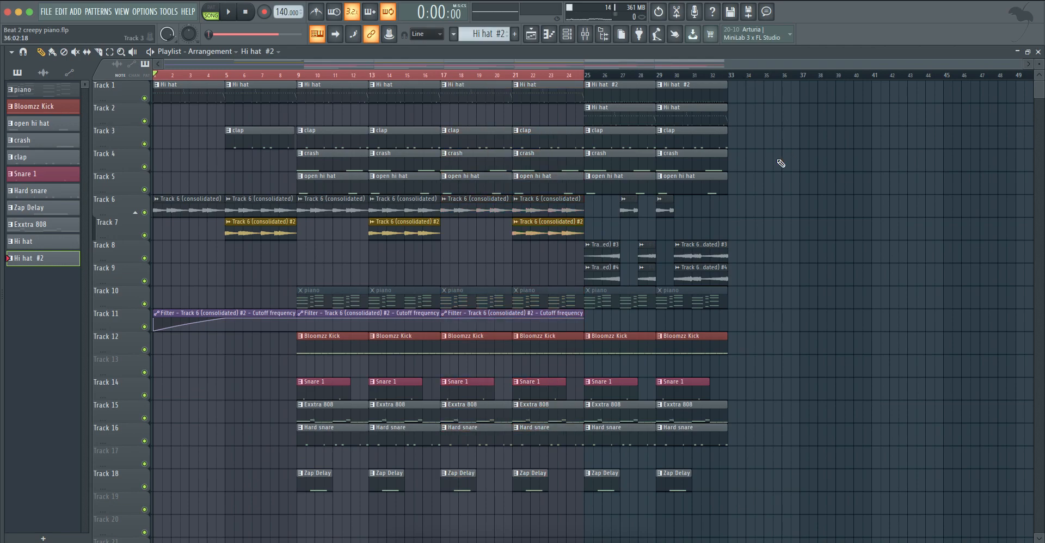
Copy the intro's hi-hat, clap and piano clips from bar 5 to bar 33, and its opening hi-hat and piano clips to bar 37.
{"action": "left_click_drag", "start_coordinate": [270, 251], "coordinate": [763, 110]}
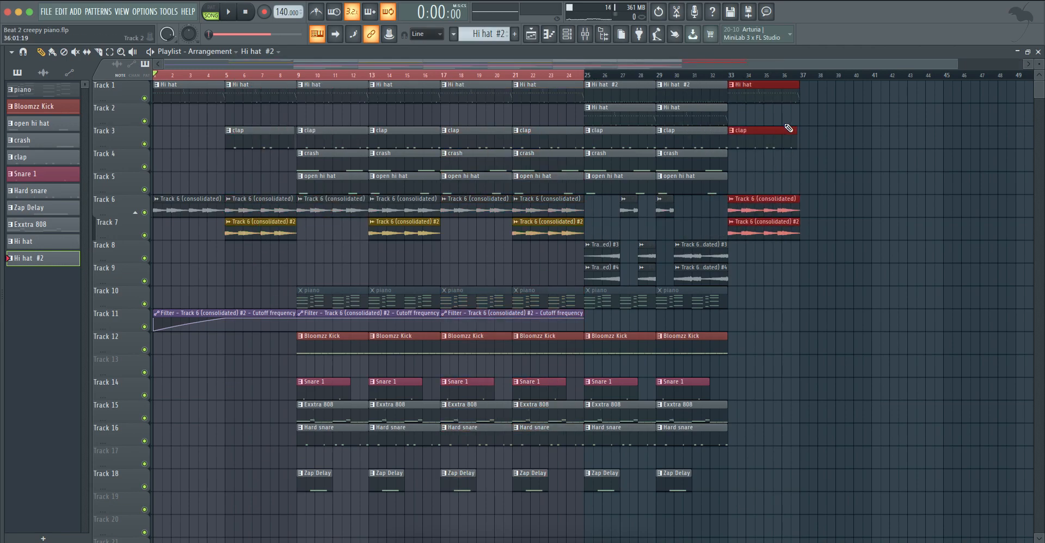
{"action": "left_click_drag", "start_coordinate": [575, 78], "coordinate": [885, 87]}
{"action": "left_click", "coordinate": [204, 189], "text": "ctrl"}
{"action": "left_click_drag", "start_coordinate": [208, 237], "coordinate": [832, 142]}
Copy the whole main section between bars 9 and 33 to bar 41 and extend the time selection to bar 65.
{"action": "left_click_drag", "start_coordinate": [293, 513], "coordinate": [673, 67]}
{"action": "left_click_drag", "start_coordinate": [303, 95], "coordinate": [832, 109]}
{"action": "scroll", "coordinate": [755, 131], "scroll_direction": "down", "scroll_amount": 2}
{"action": "key", "text": "ctrl+a"}
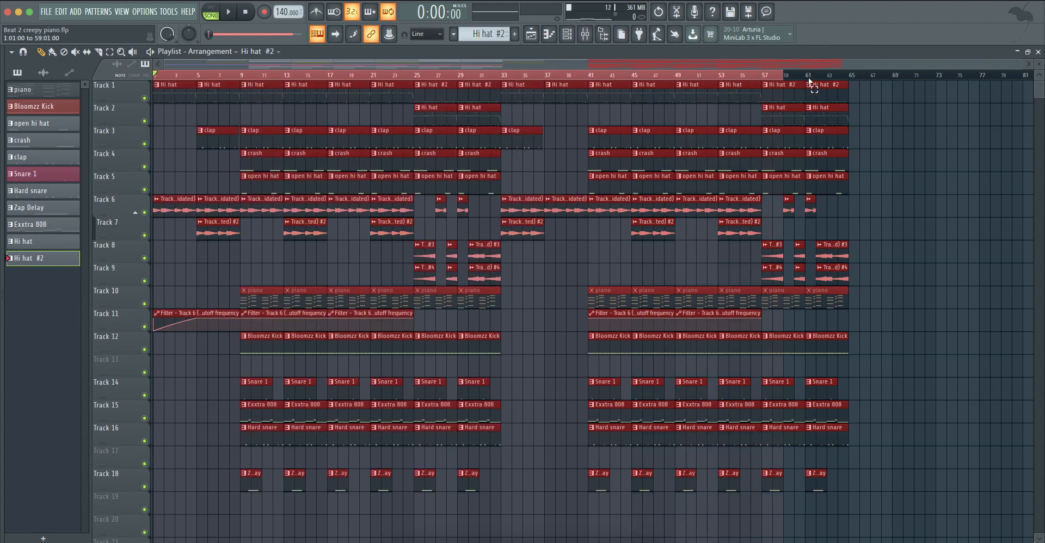
{"action": "left_click", "coordinate": [633, 109]}
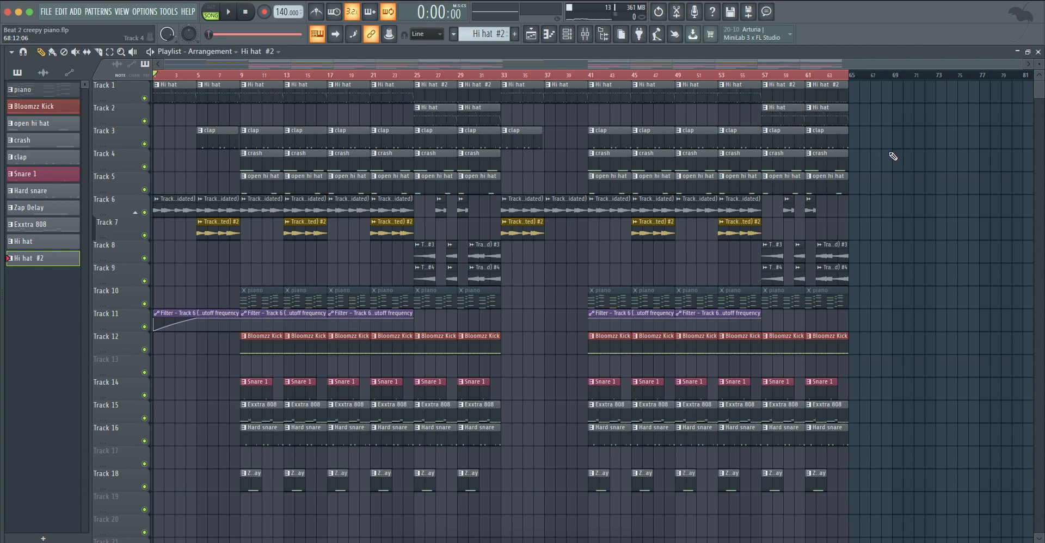
Copy the clips between bars 57 and 65 to bar 65, extend the time selection to bar 73, and play from the start.
{"action": "left_click_drag", "start_coordinate": [882, 514], "coordinate": [867, 100]}
{"action": "scroll", "coordinate": [853, 79], "scroll_direction": "down", "scroll_amount": 1}
{"action": "left_click_drag", "start_coordinate": [786, 79], "coordinate": [867, 81]}
{"action": "left_click", "coordinate": [889, 98]}
{"action": "left_click", "coordinate": [858, 76]}
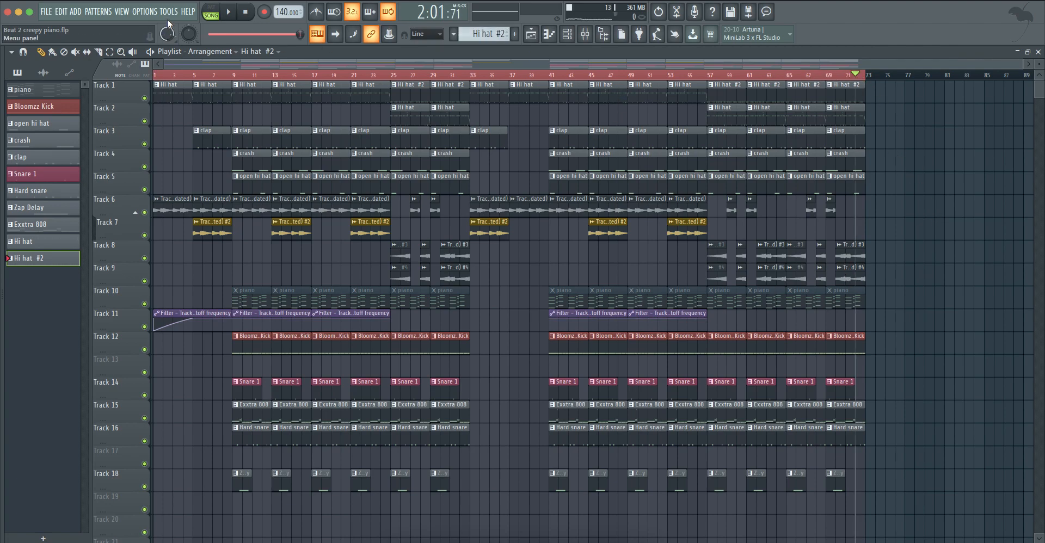
{"action": "left_click", "coordinate": [244, 18]}
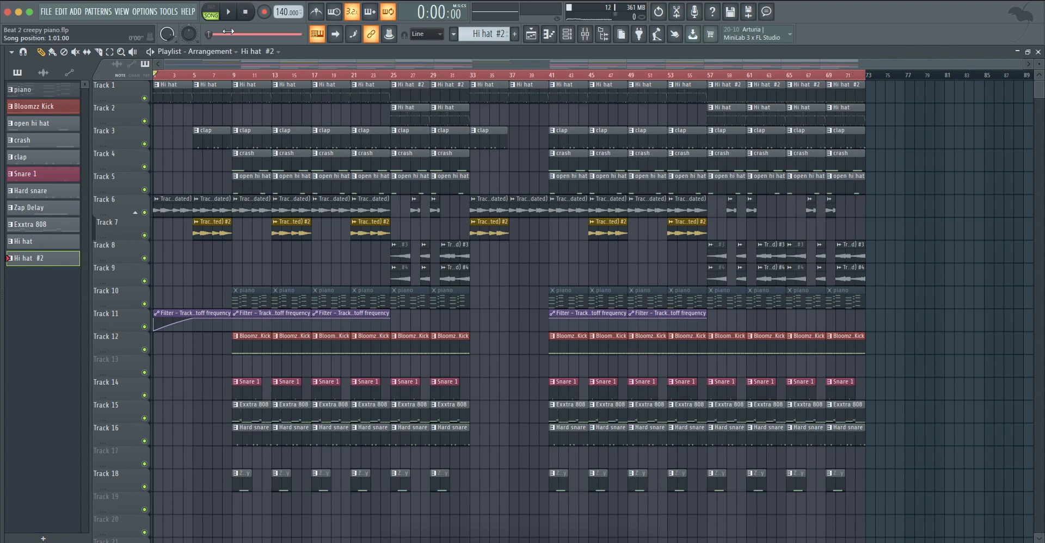
{"action": "left_click", "coordinate": [231, 16]}
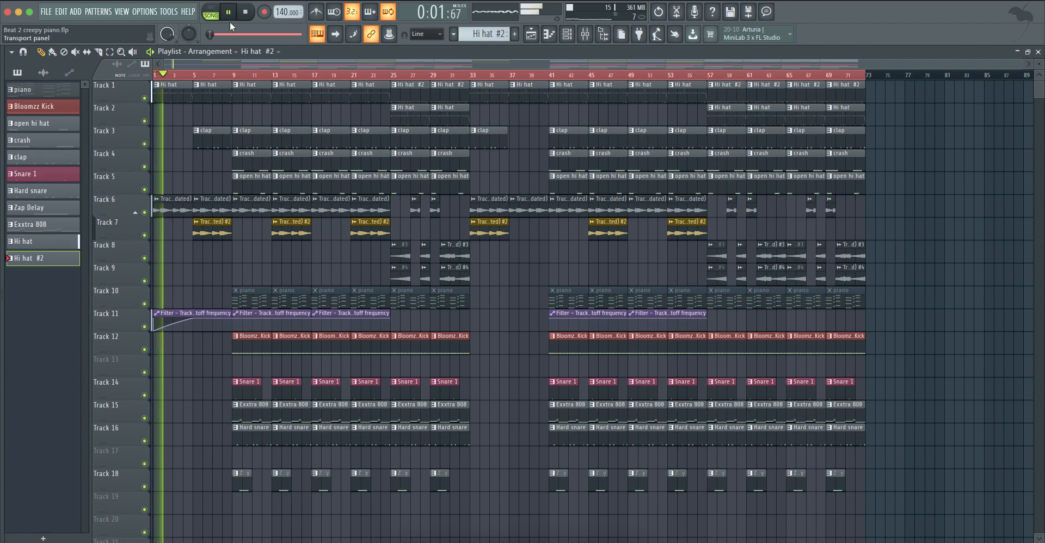
Add copies of the cutoff frequency automation clip on Track 11 at bars 25, 33, 57 and 65.
{"action": "left_click", "coordinate": [373, 314]}
{"action": "left_click", "coordinate": [409, 321]}
{"action": "left_click_drag", "start_coordinate": [408, 321], "coordinate": [392, 321]}
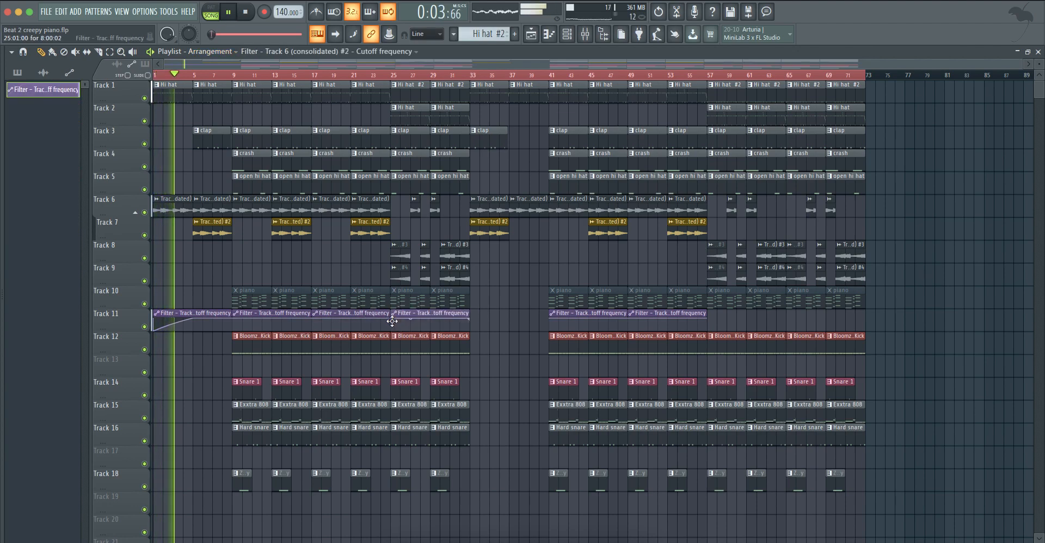
{"action": "left_click_drag", "start_coordinate": [838, 321], "coordinate": [789, 324]}
{"action": "left_click", "coordinate": [473, 315]}
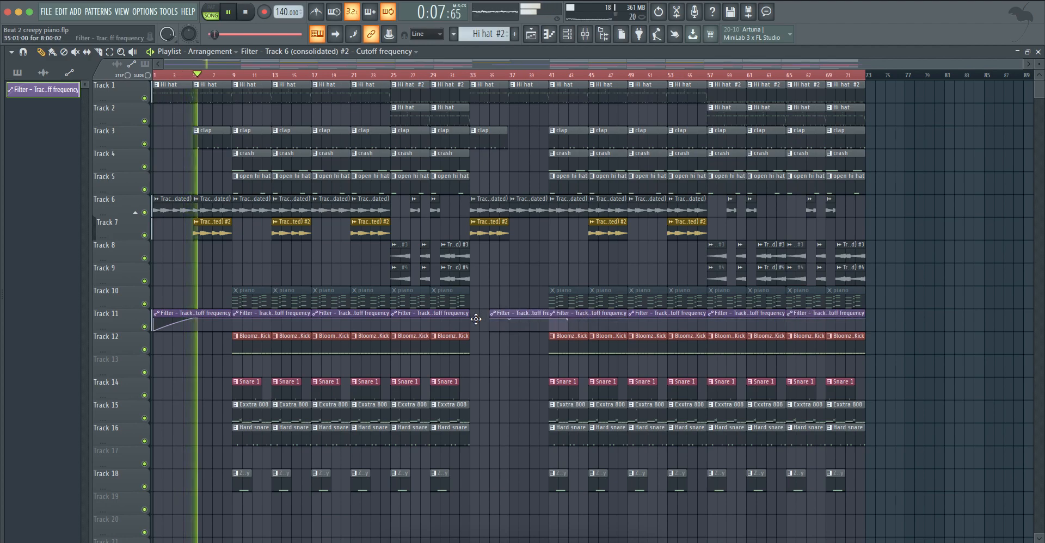
Make the Track 11 automation clip at bar 33 unique and shape it to dip at bar 37 and rise again by bar 41.
{"action": "right_click", "coordinate": [472, 318]}
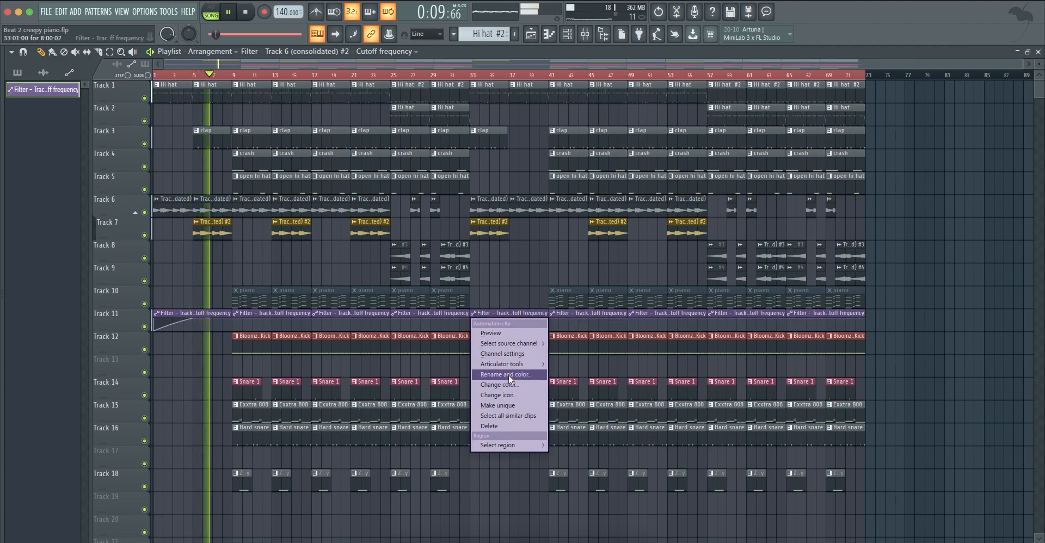
{"action": "left_click", "coordinate": [509, 406]}
{"action": "right_click", "coordinate": [509, 326]}
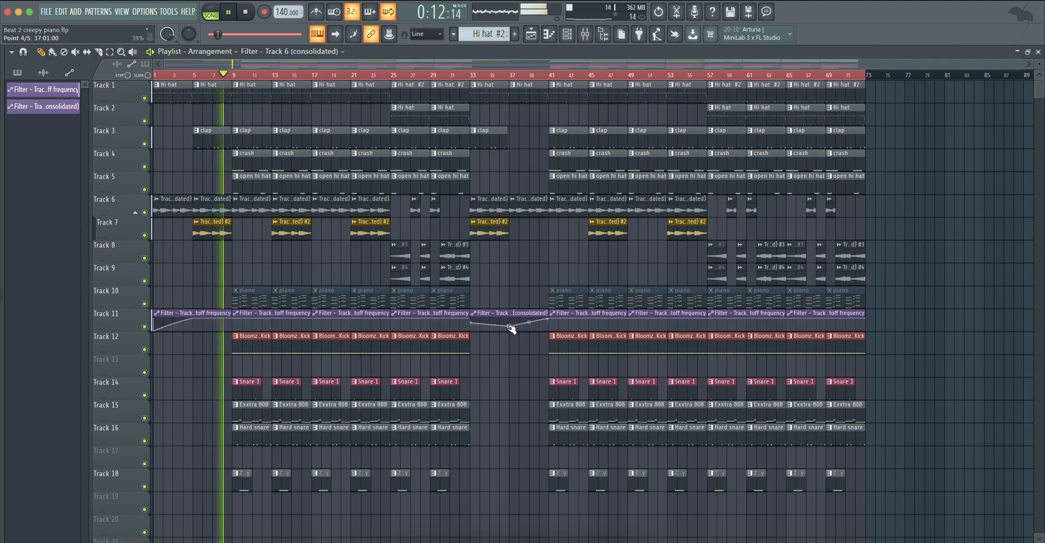
{"action": "right_click", "coordinate": [475, 320]}
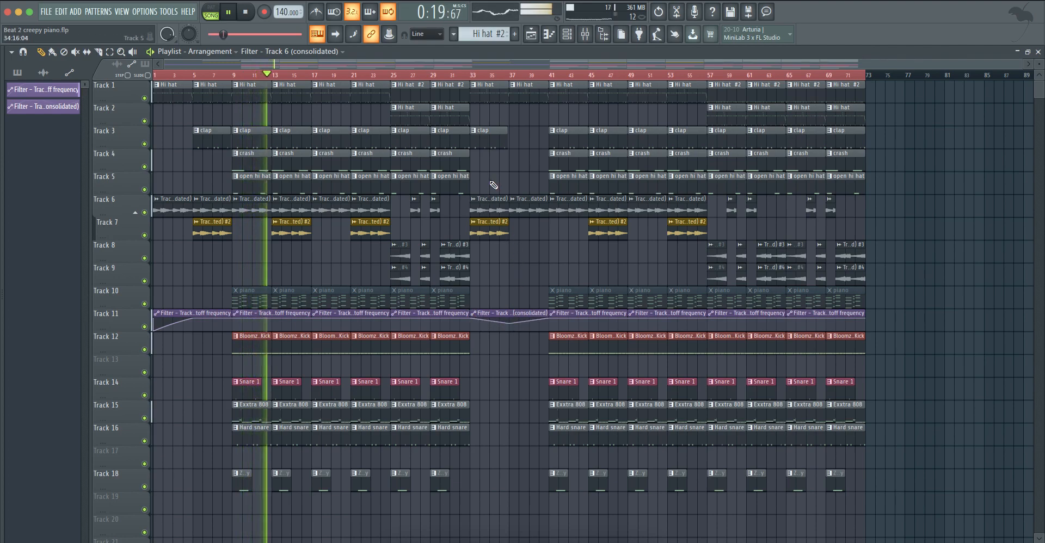
Place Bloomzz Kick clips on Track 9 at bars 33 and 37.
{"action": "scroll", "coordinate": [492, 184], "scroll_direction": "up", "scroll_amount": 2}
{"action": "scroll", "coordinate": [404, 177], "scroll_direction": "down", "scroll_amount": 2}
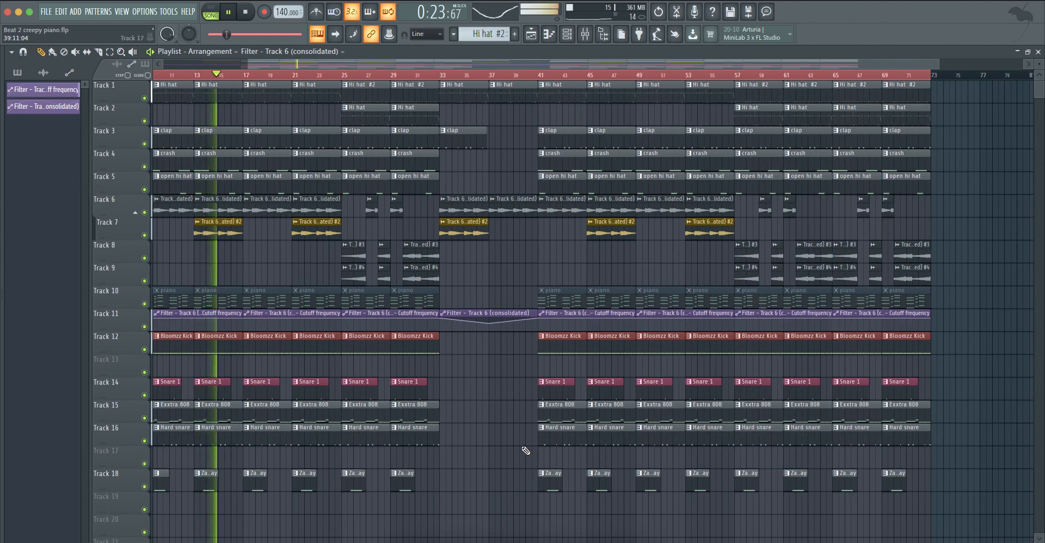
{"action": "left_click", "coordinate": [549, 336]}
{"action": "scroll", "coordinate": [455, 298], "scroll_direction": "up", "scroll_amount": 2}
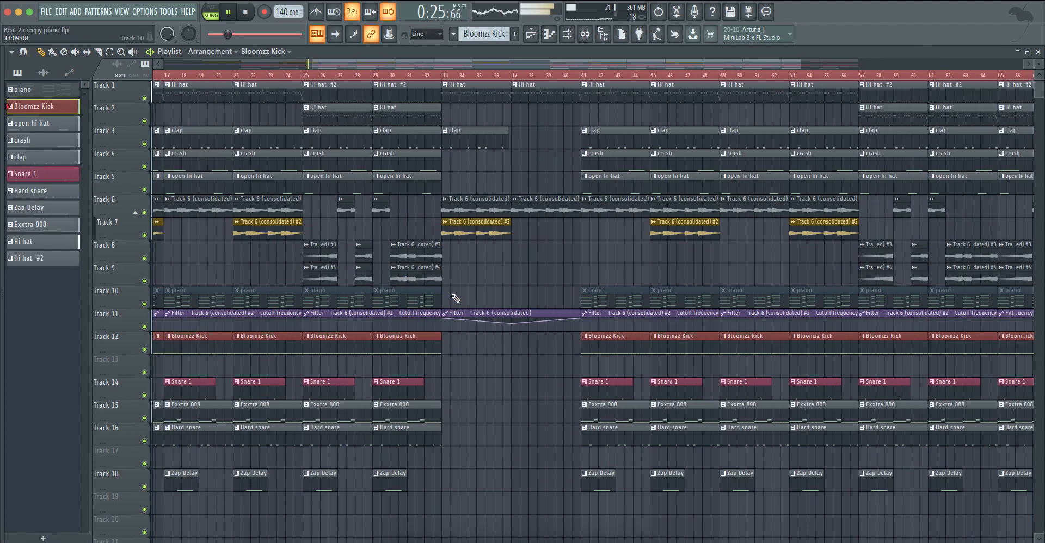
{"action": "scroll", "coordinate": [454, 298], "scroll_direction": "up", "scroll_amount": 2}
{"action": "left_click", "coordinate": [448, 278]}
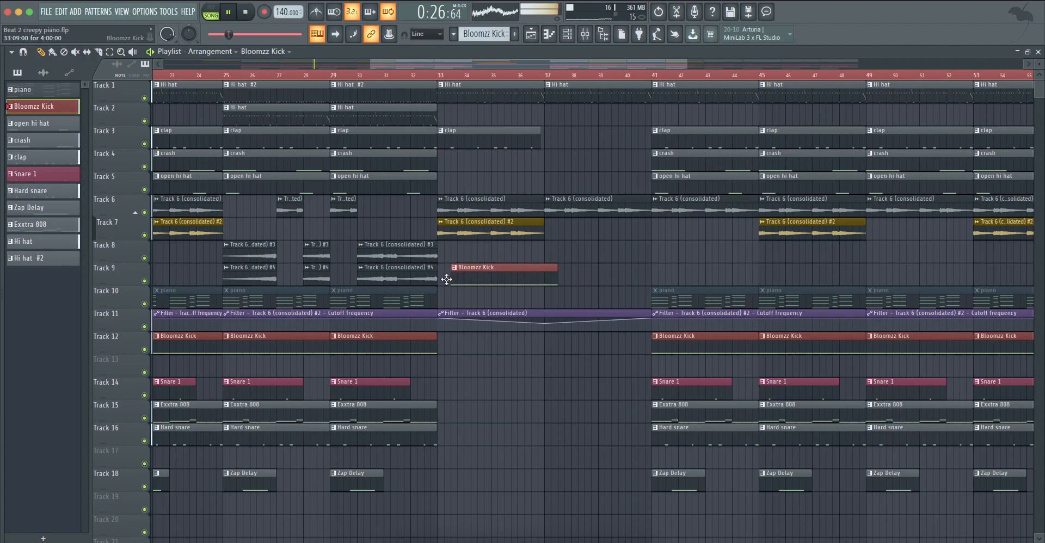
{"action": "left_click", "coordinate": [554, 280]}
{"action": "scroll", "coordinate": [544, 275], "scroll_direction": "down", "scroll_amount": 3}
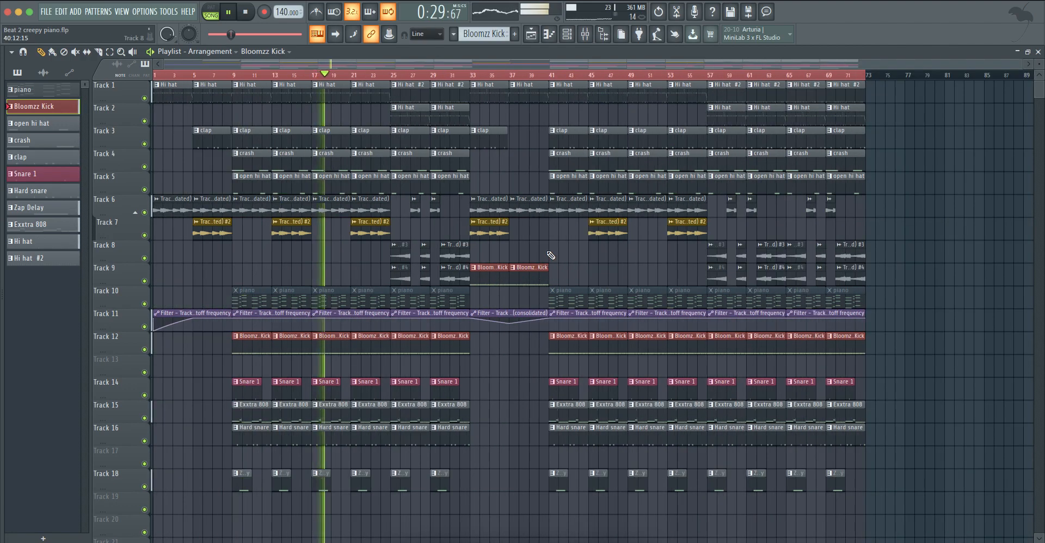